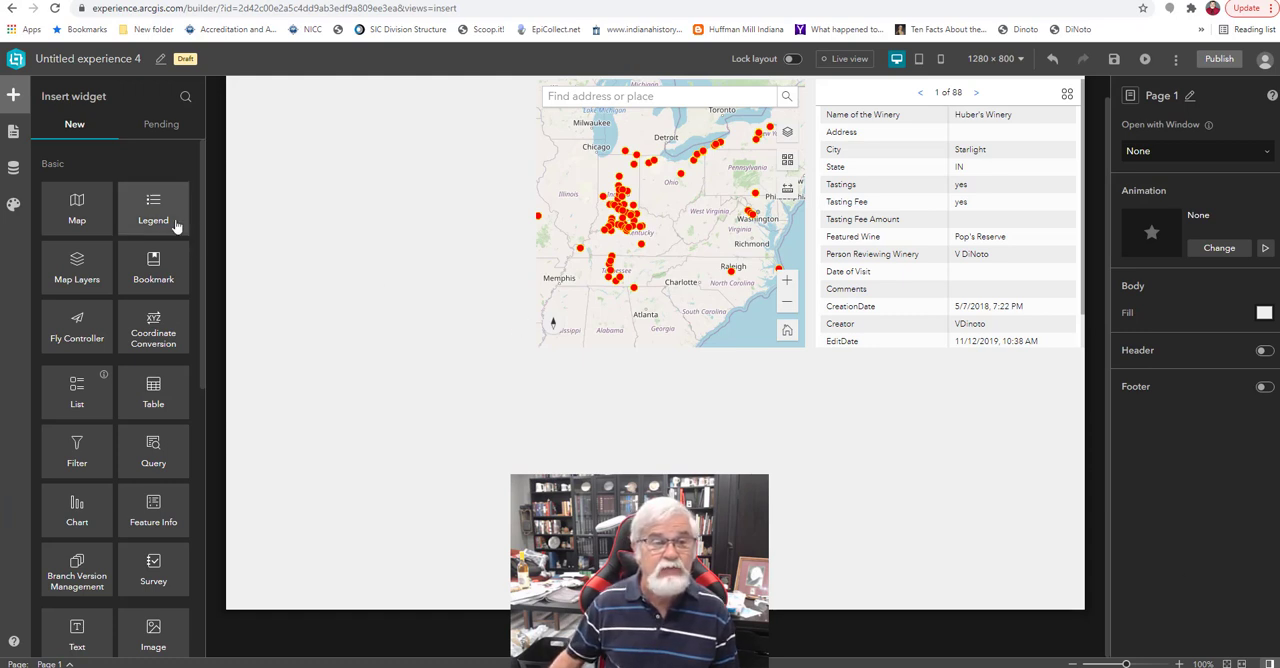
# Add a Legend widget named Winery in the empty area beside the map, using Map 1 as its source.
pyautogui.moveTo(155, 215); pyautogui.dragTo(370, 220)
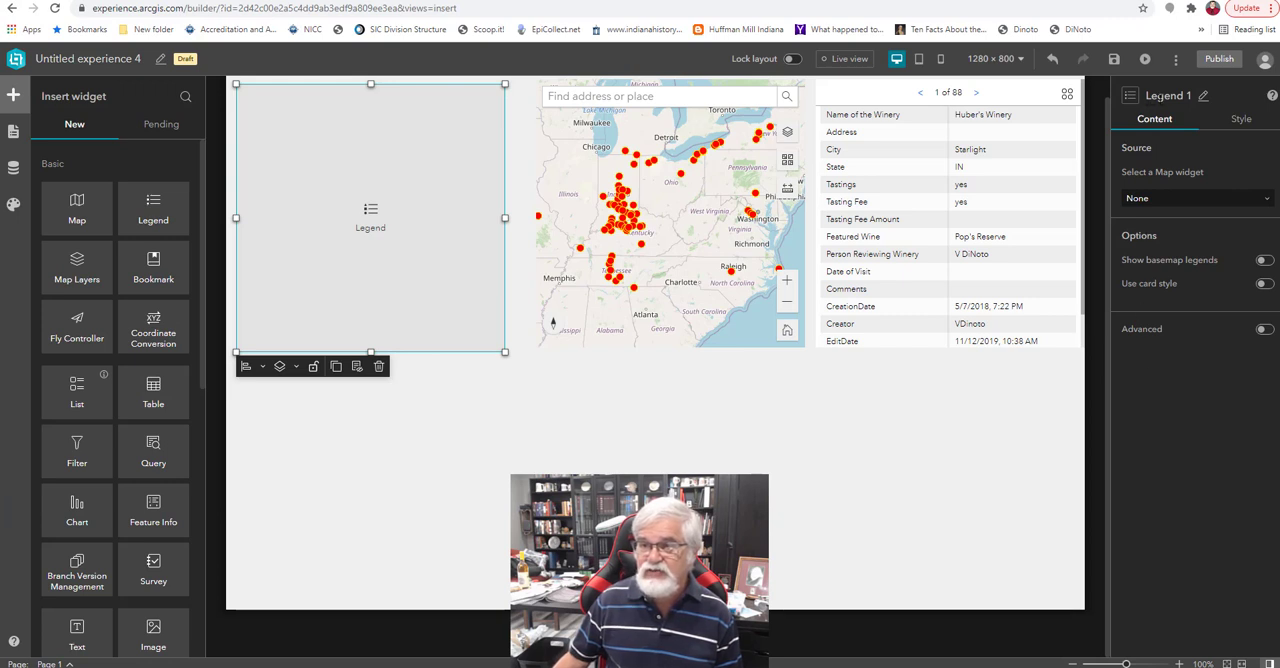
pyautogui.click(1204, 96)
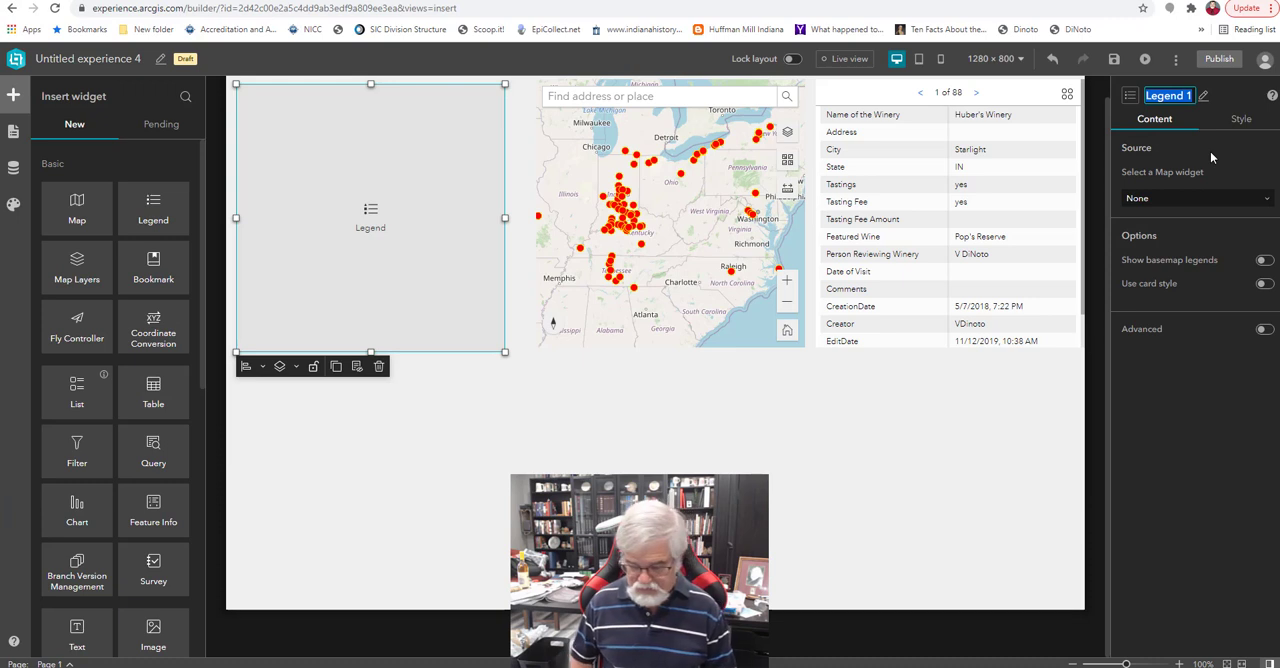
pyautogui.write('Winery')
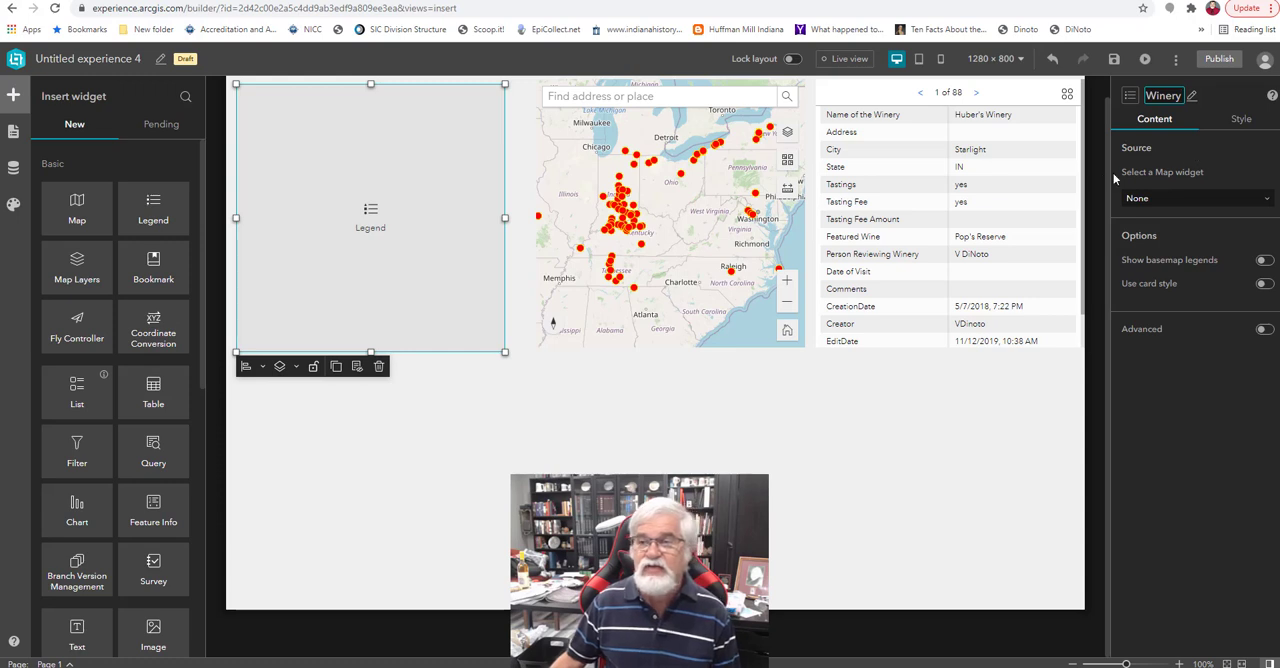
pyautogui.click(1190, 199)
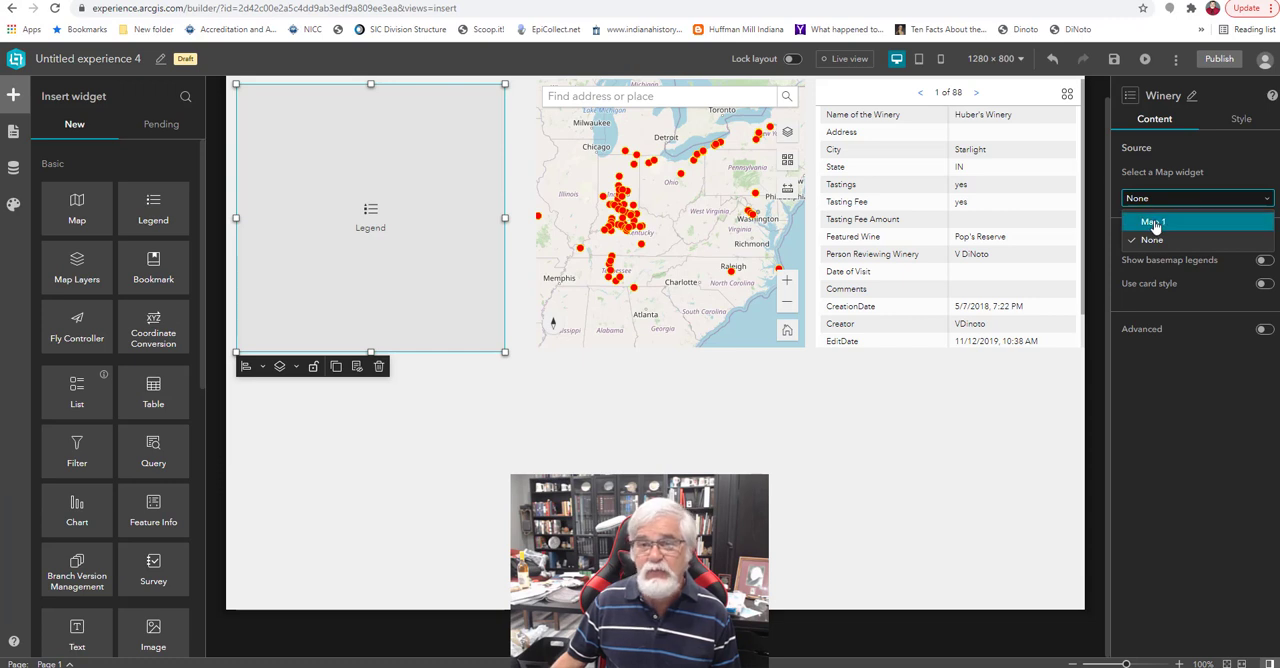
pyautogui.click(1154, 222)
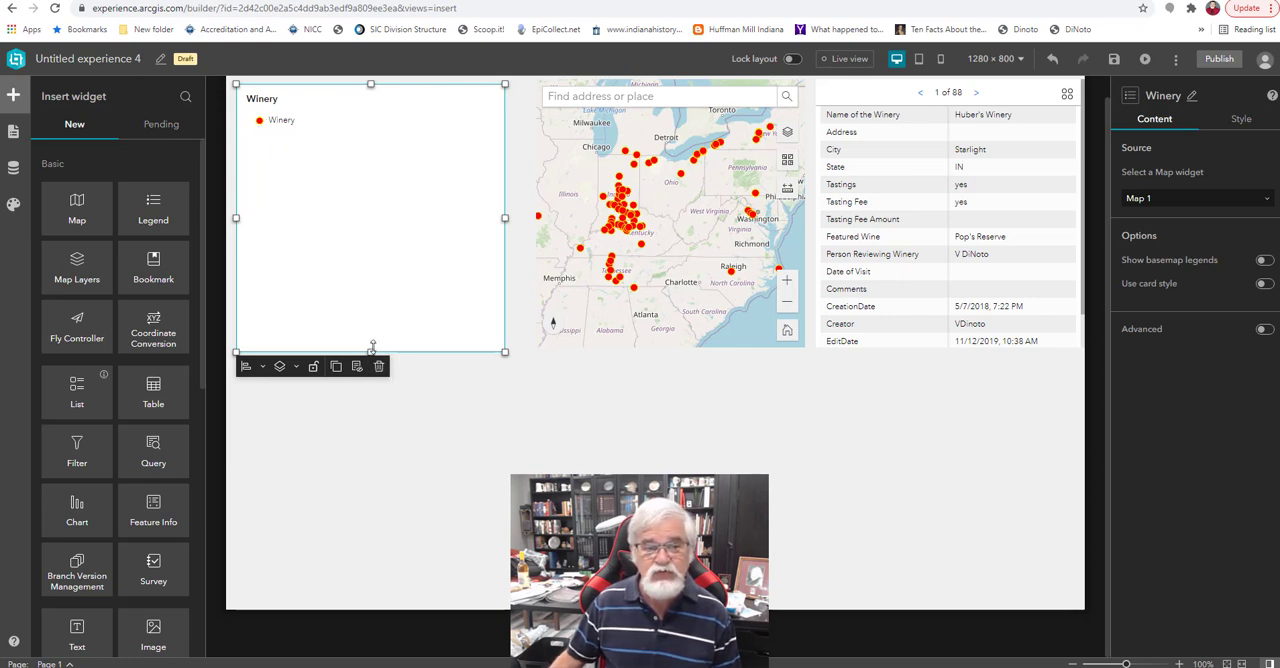
# Fit the Winery legend as a narrow strip along the map's edge, and delete it from the page.
pyautogui.moveTo(372, 346); pyautogui.dragTo(366, 142)
pyautogui.moveTo(505, 113); pyautogui.dragTo(494, 347)
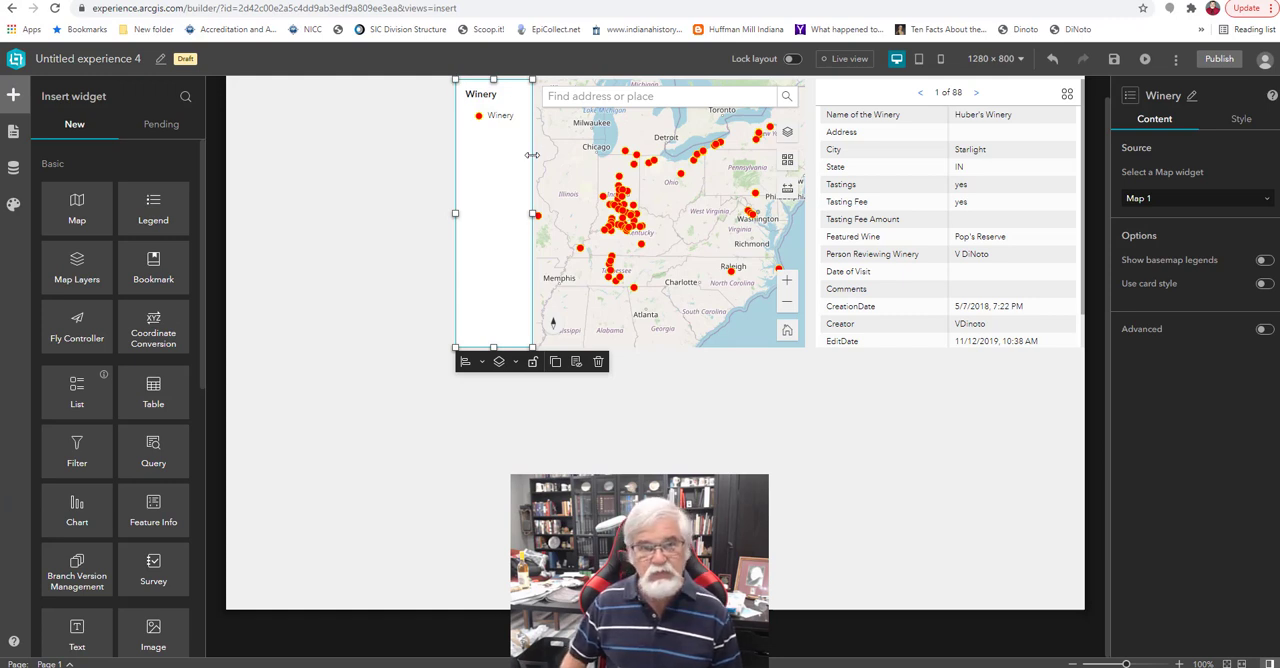
pyautogui.press('Delete')
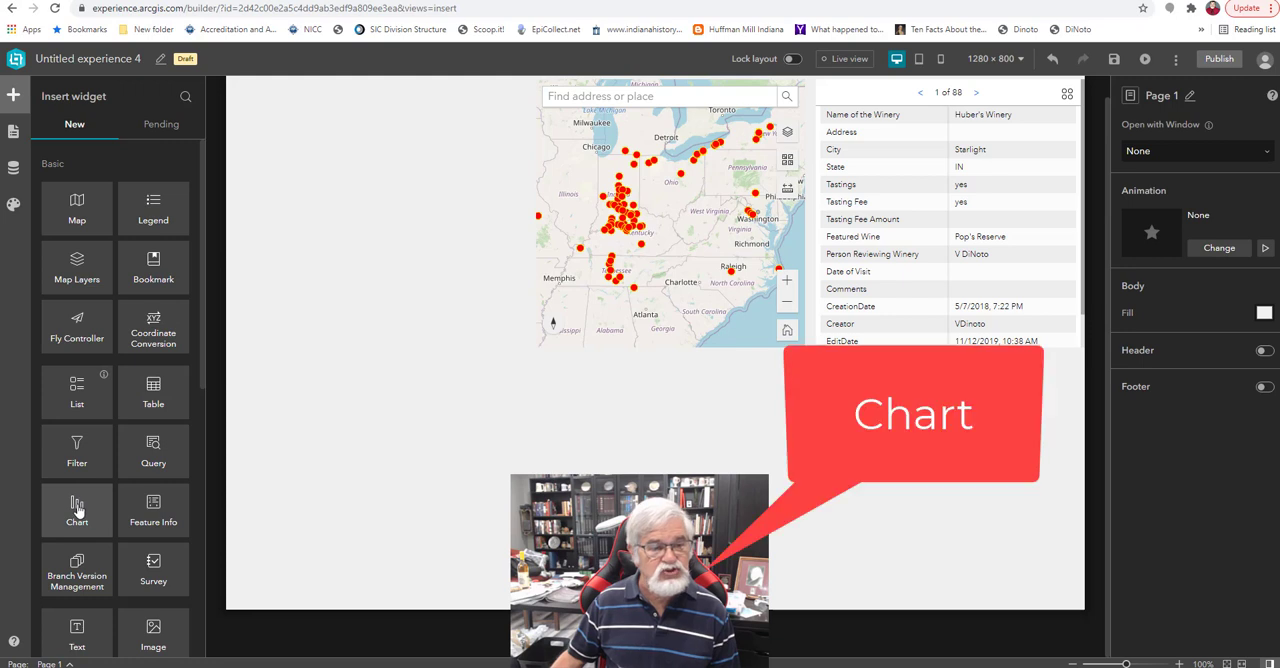
# Add a Chart widget named Chart in the empty area below the map, with the Winery layer as its data source.
pyautogui.moveTo(77, 508); pyautogui.dragTo(394, 477)
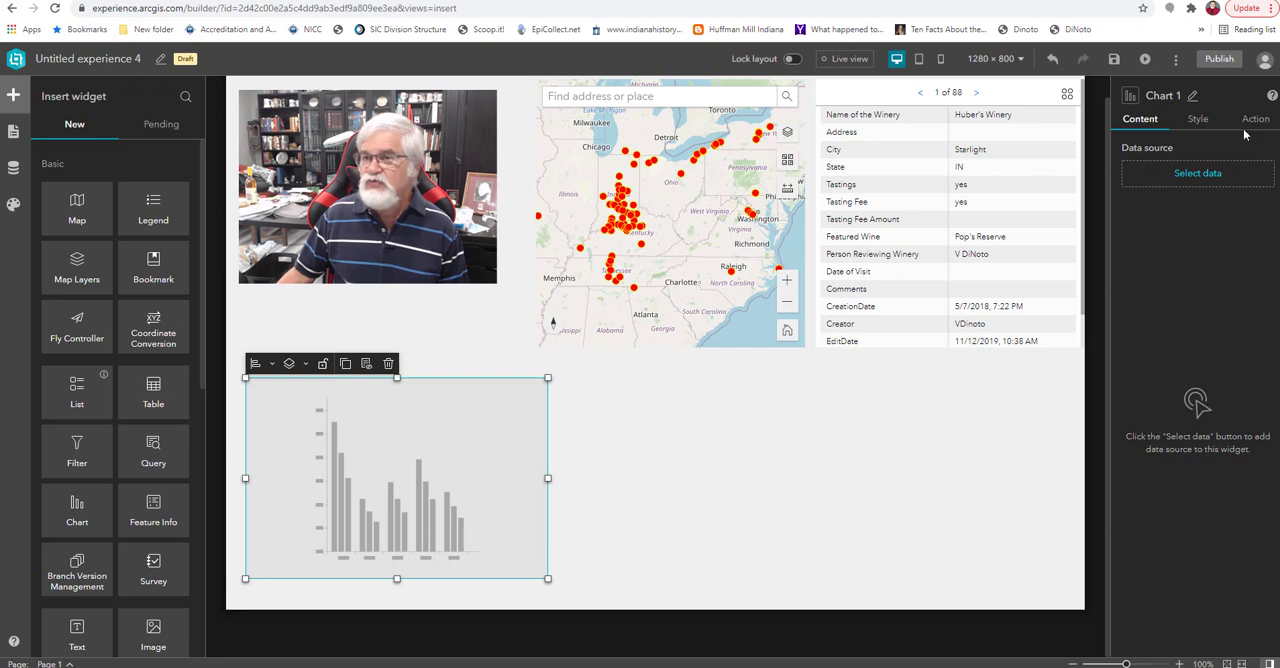
pyautogui.click(1192, 96)
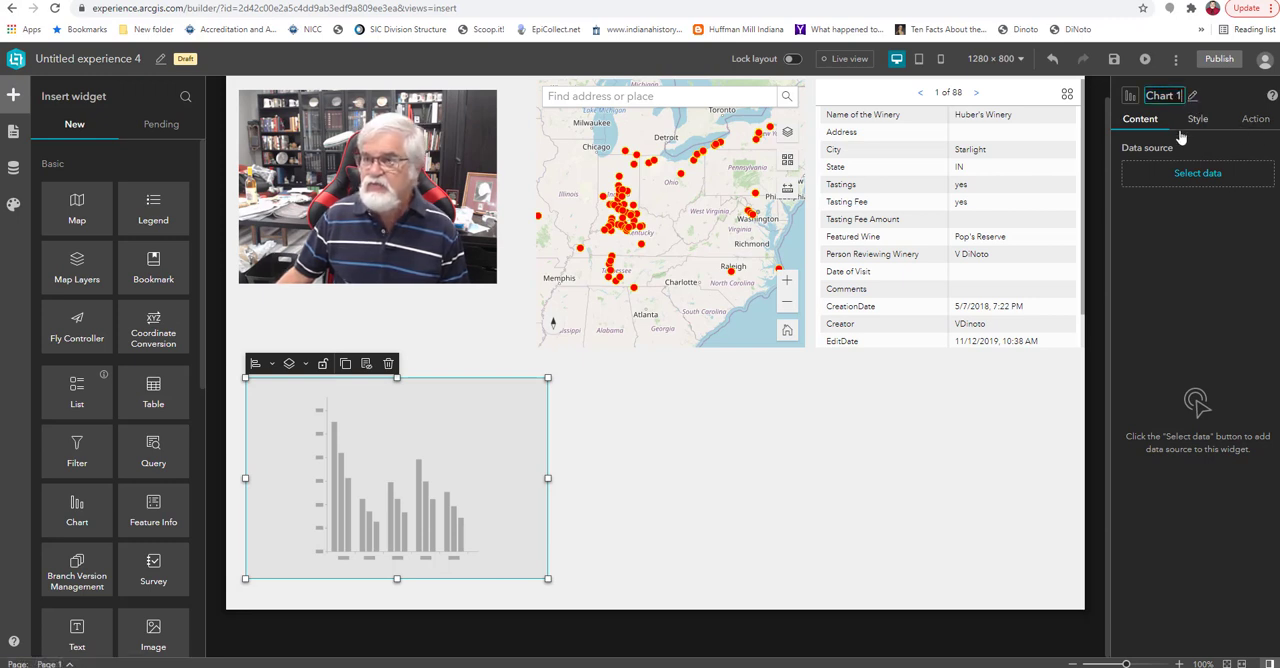
pyautogui.press('BackSpace')
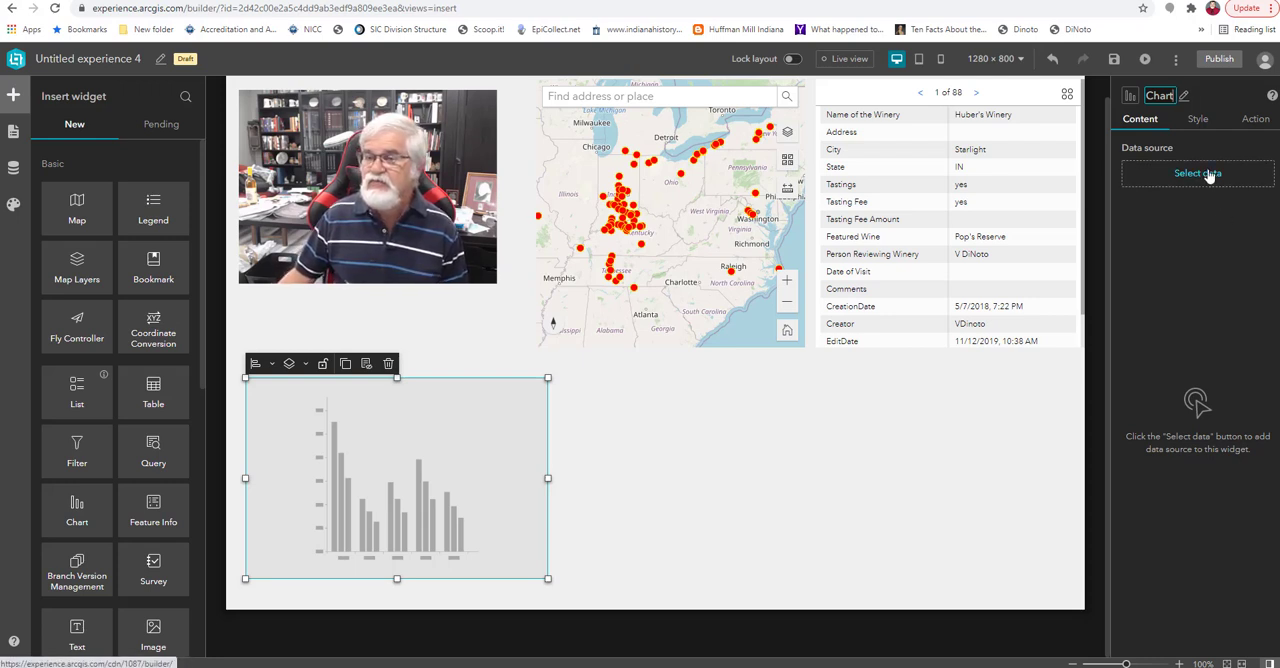
pyautogui.click(1208, 174)
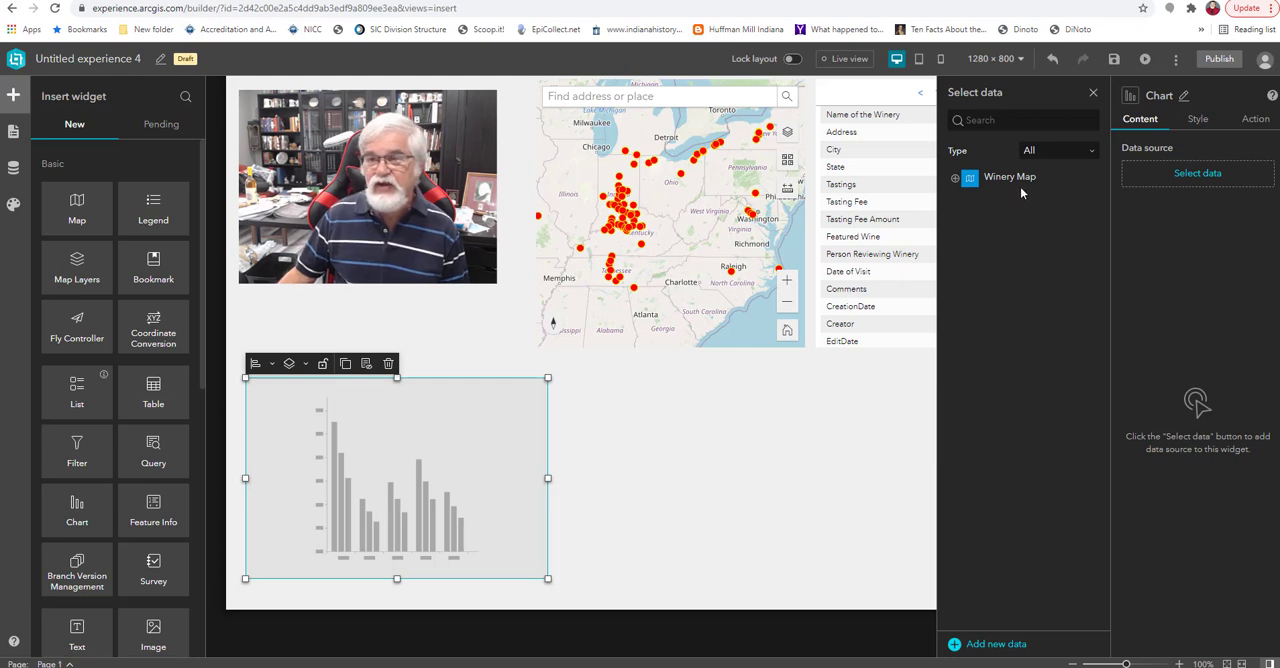
pyautogui.click(955, 179)
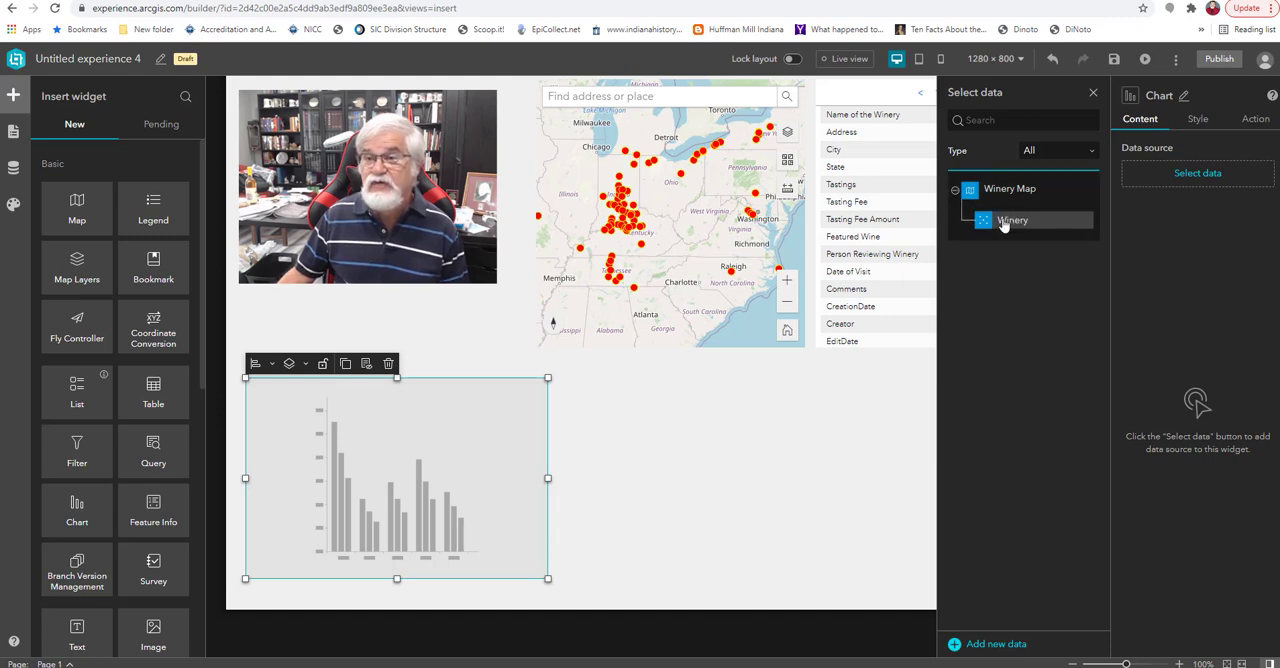
pyautogui.click(1003, 222)
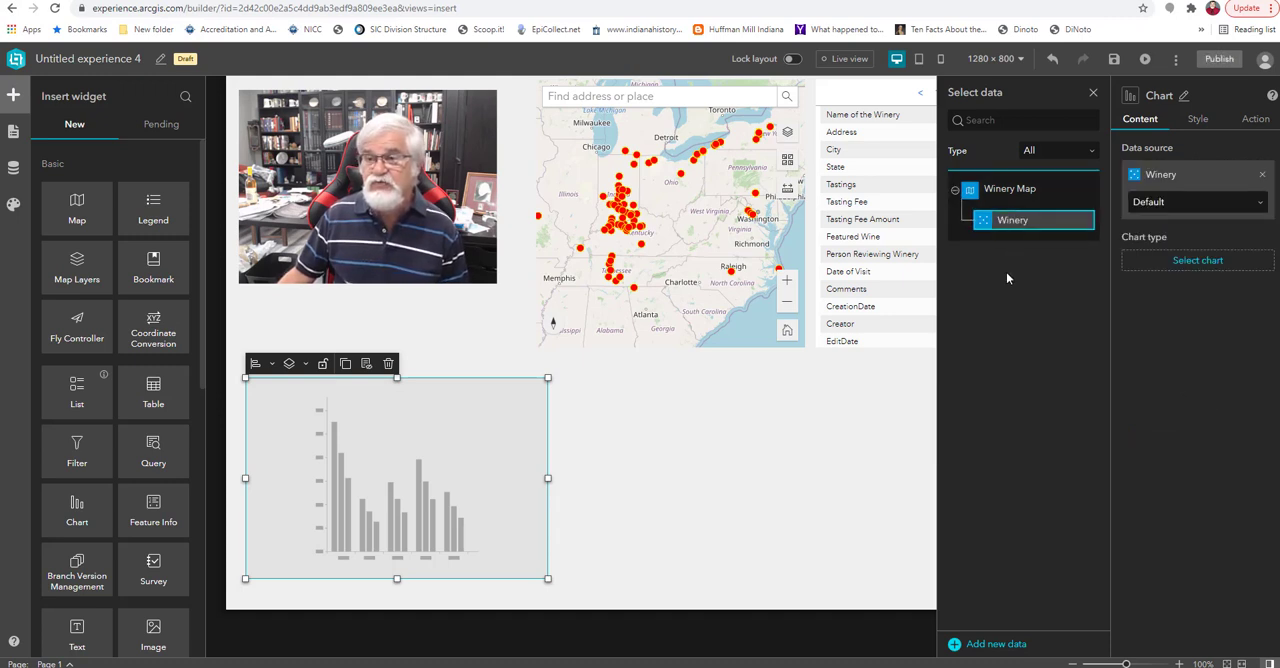
# Configure the chart as a clustered column chart categorized by group on the State field, with COUNT as the statistic.
pyautogui.click(1197, 262)
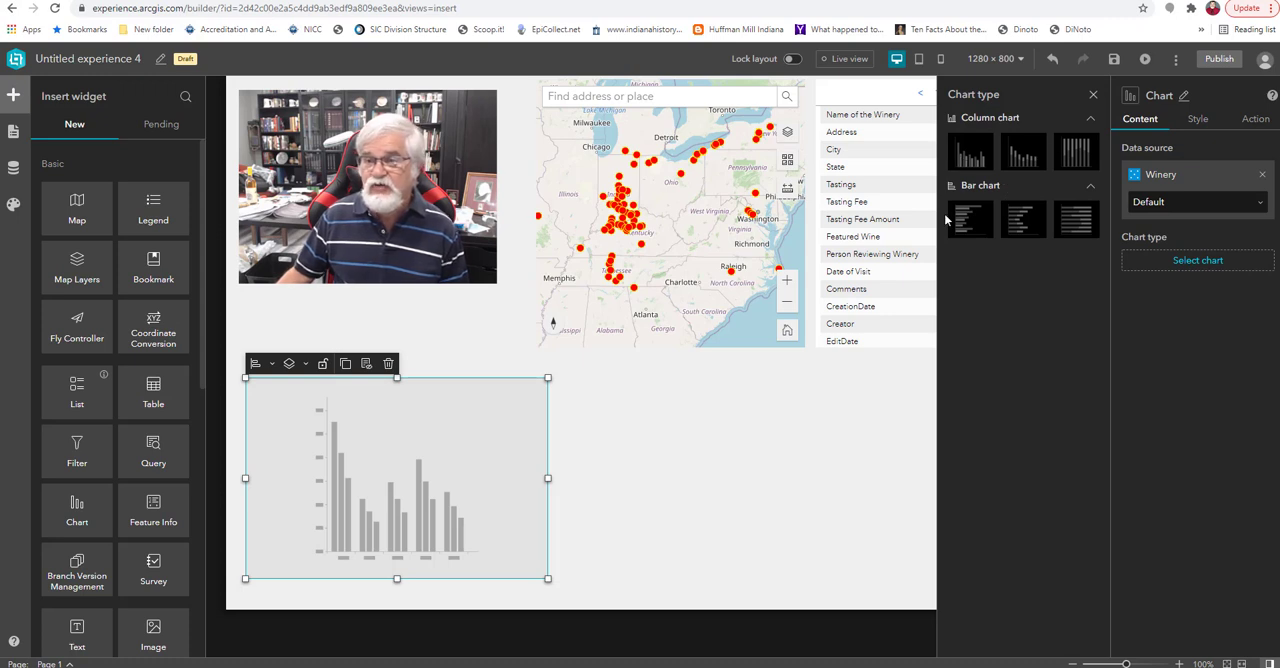
pyautogui.click(966, 158)
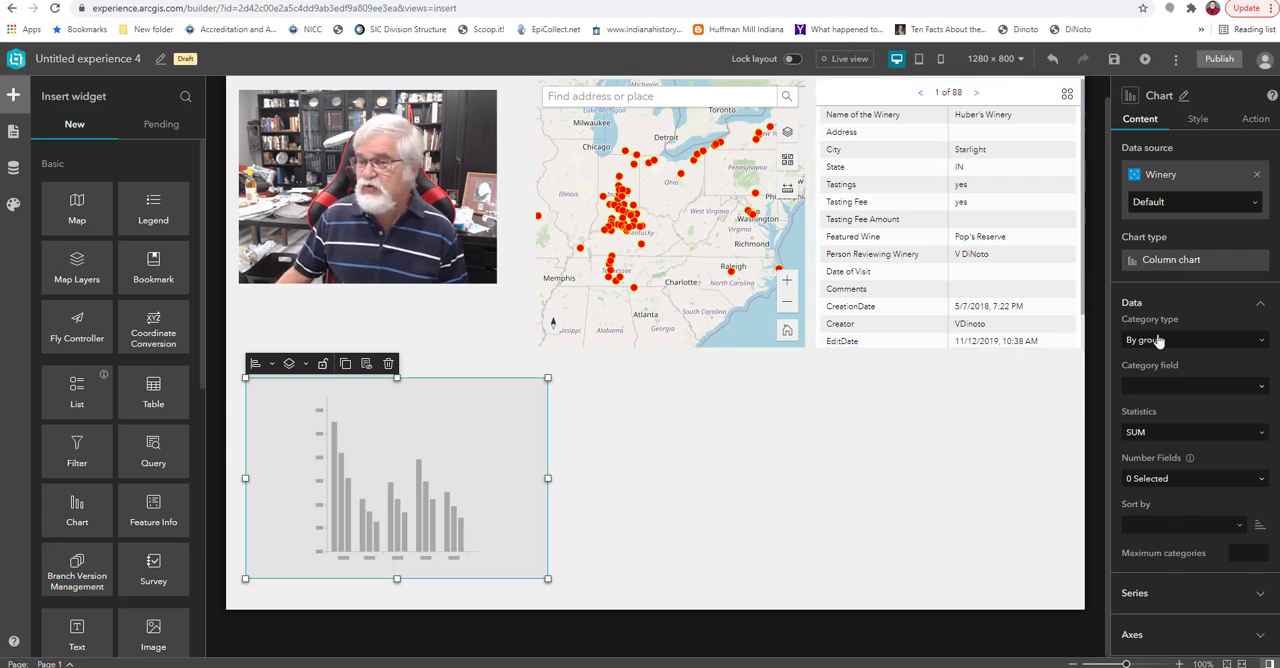
pyautogui.click(1263, 341)
pyautogui.click(1264, 341)
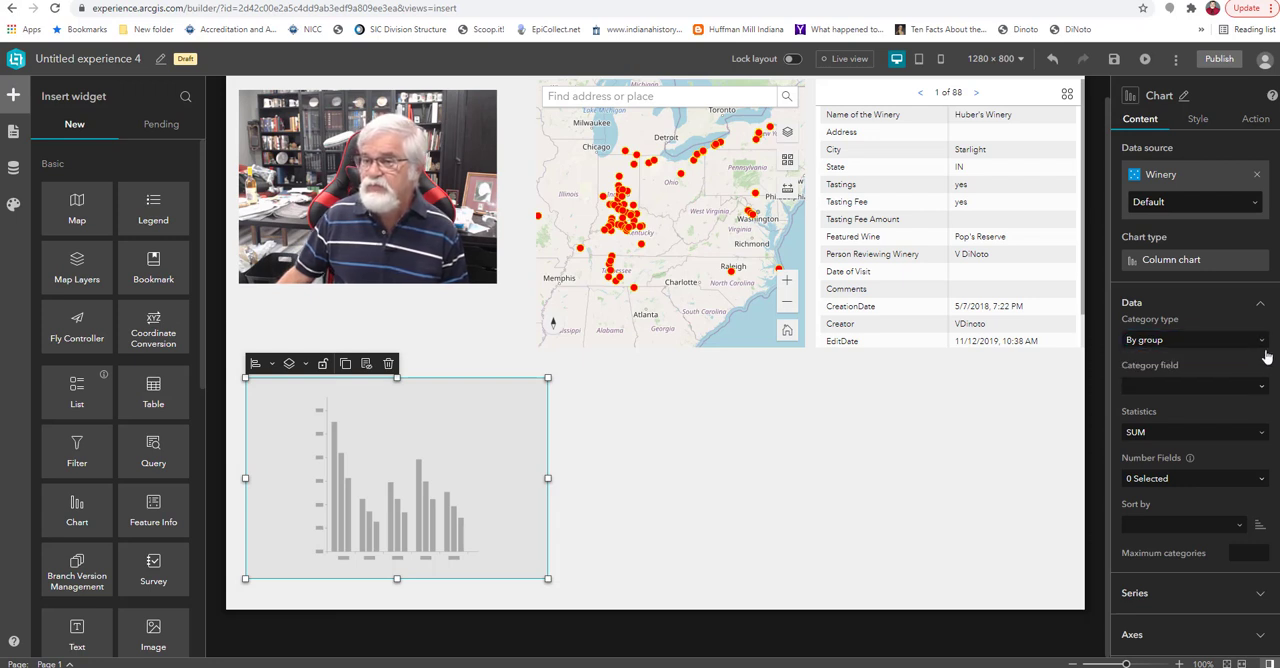
pyautogui.click(1260, 388)
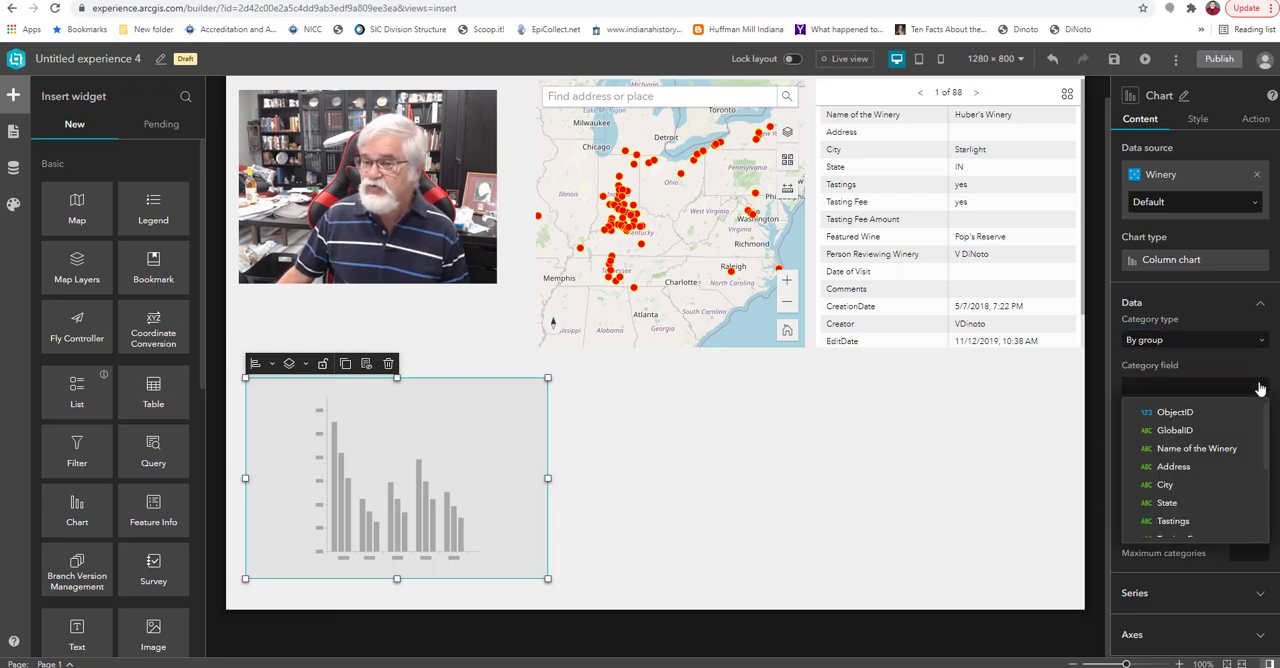
pyautogui.click(1167, 503)
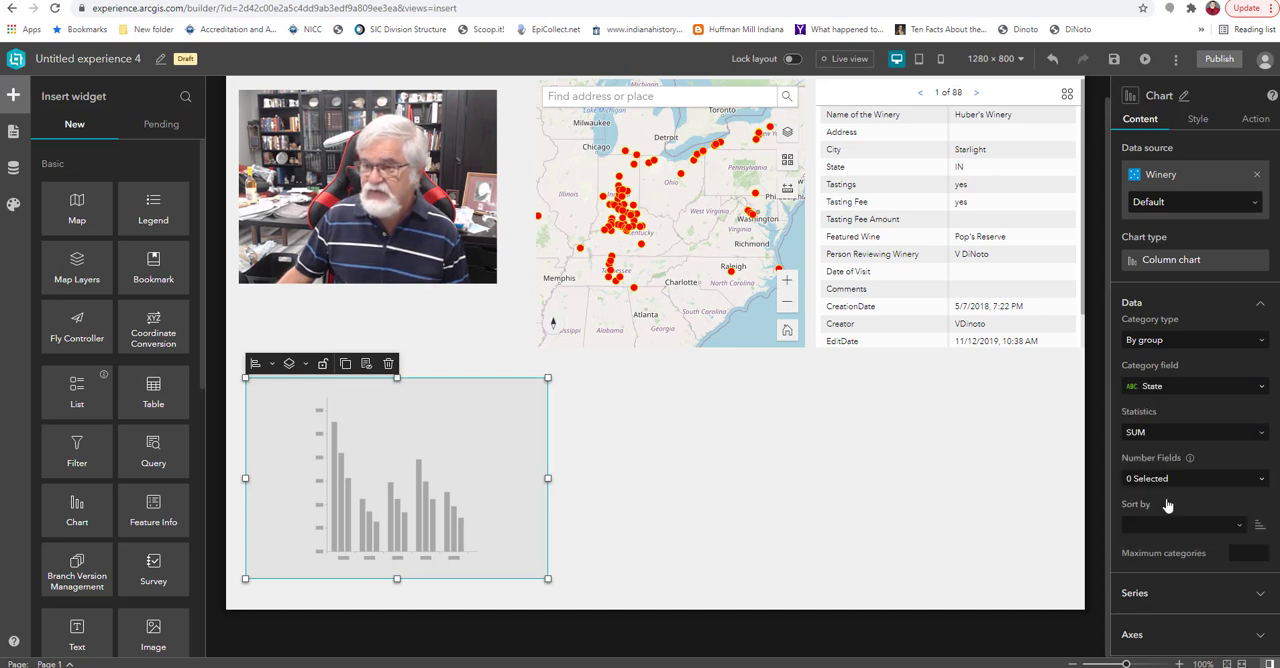
pyautogui.click(1264, 435)
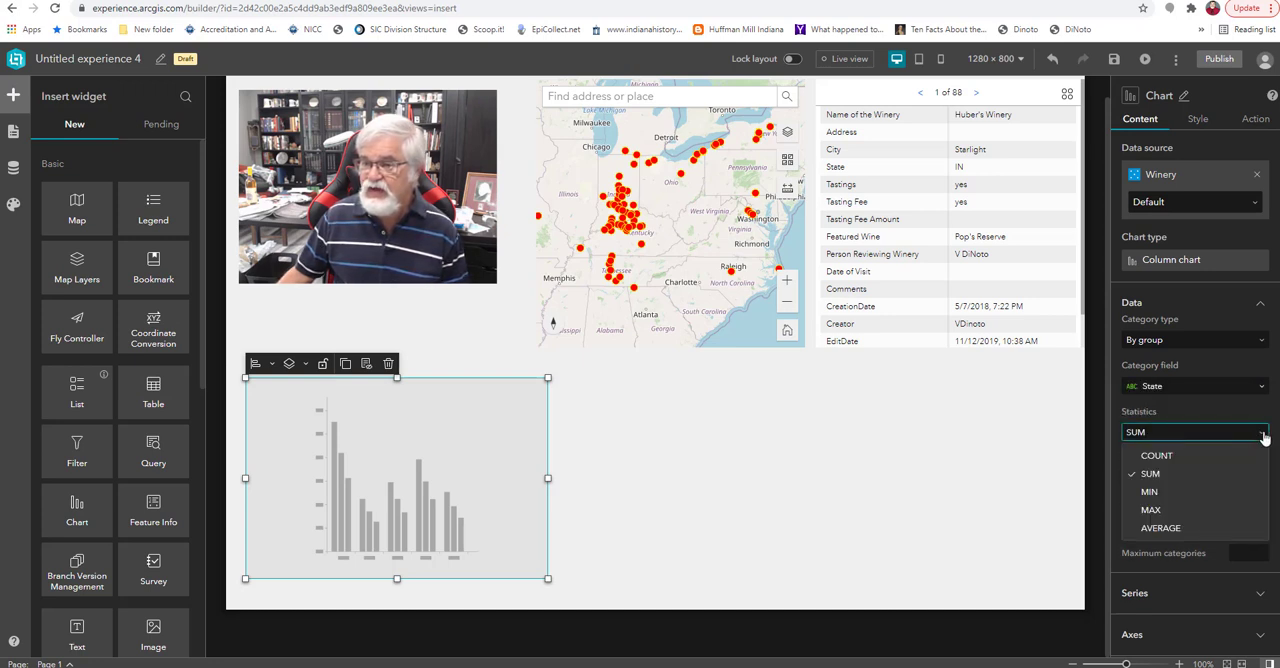
pyautogui.click(1150, 458)
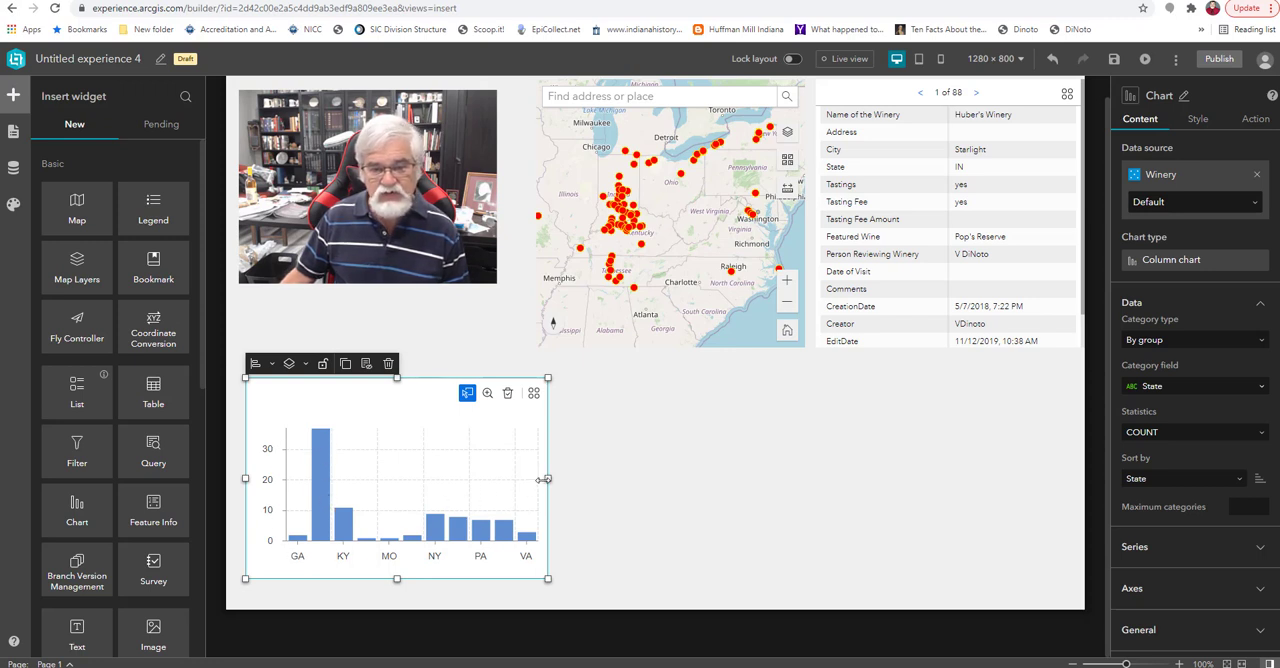
# Widen the chart and fit it directly beneath the map and feature info widgets, and delete it from the page.
pyautogui.moveTo(547, 479); pyautogui.dragTo(815, 457)
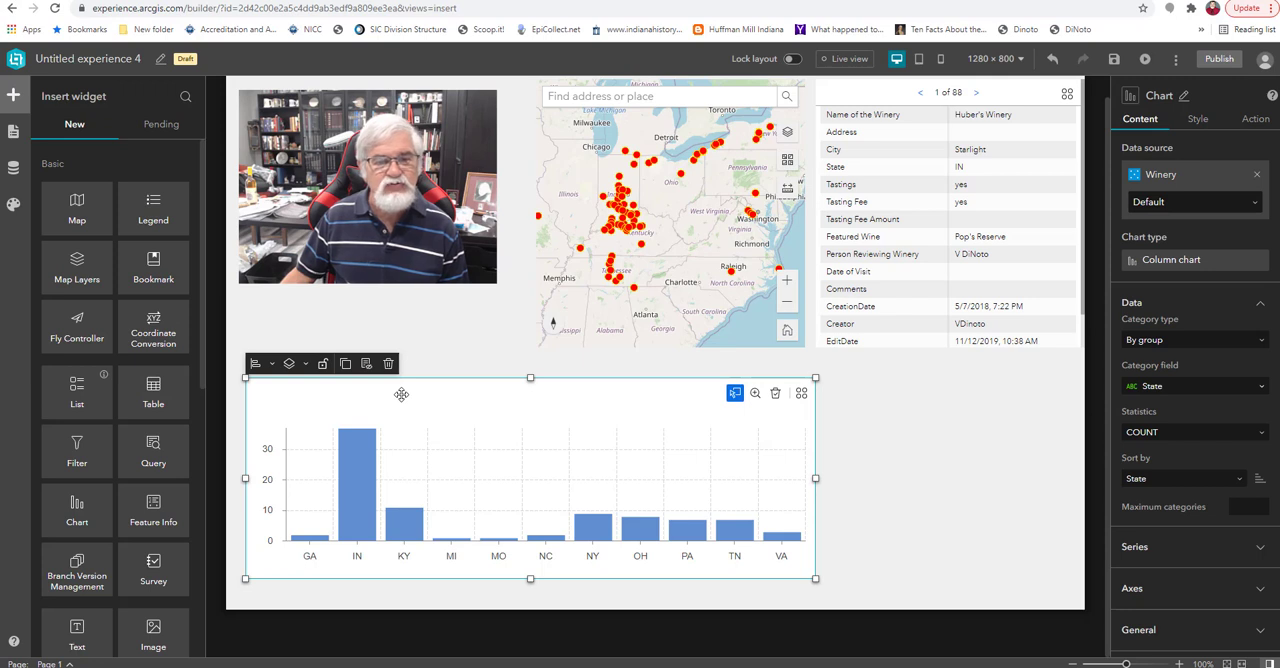
pyautogui.moveTo(401, 393); pyautogui.dragTo(669, 378)
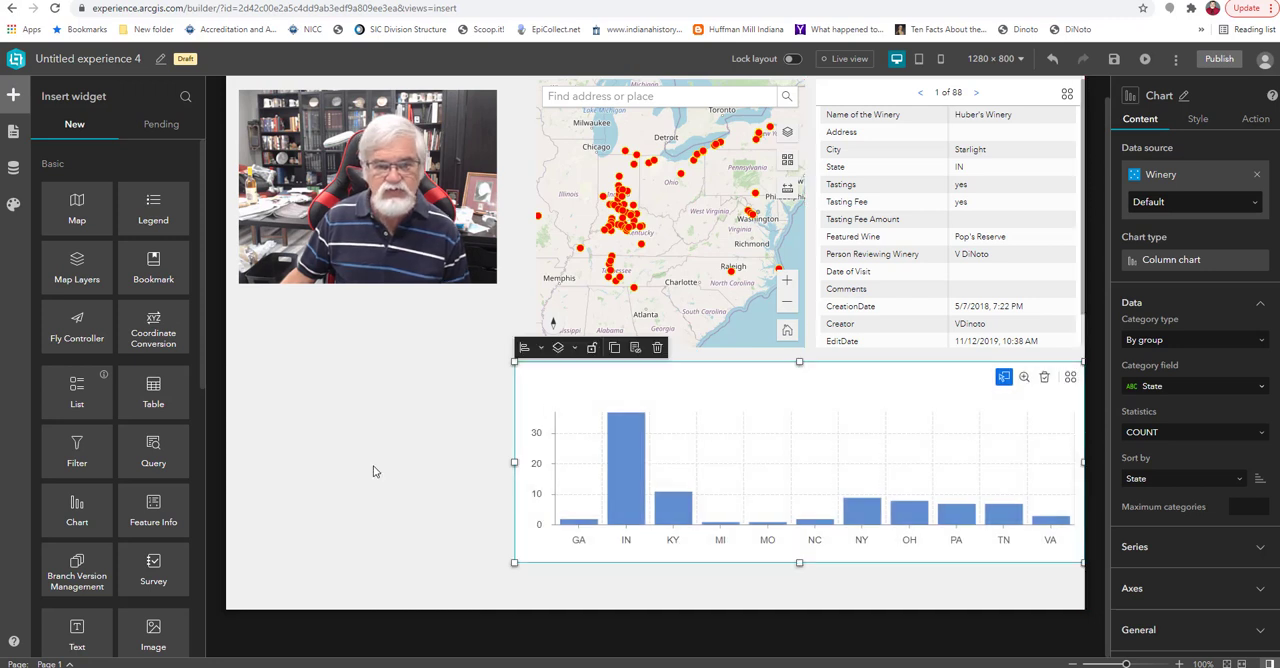
pyautogui.moveTo(512, 463); pyautogui.dragTo(535, 463)
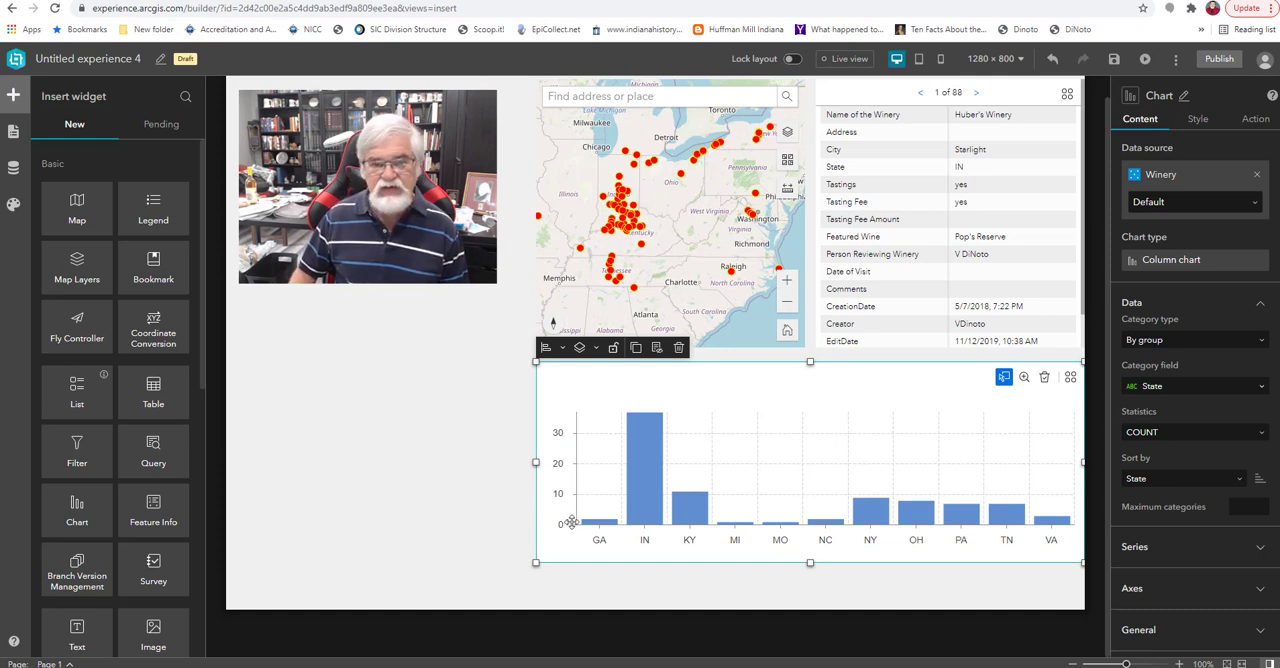
pyautogui.press('Delete')
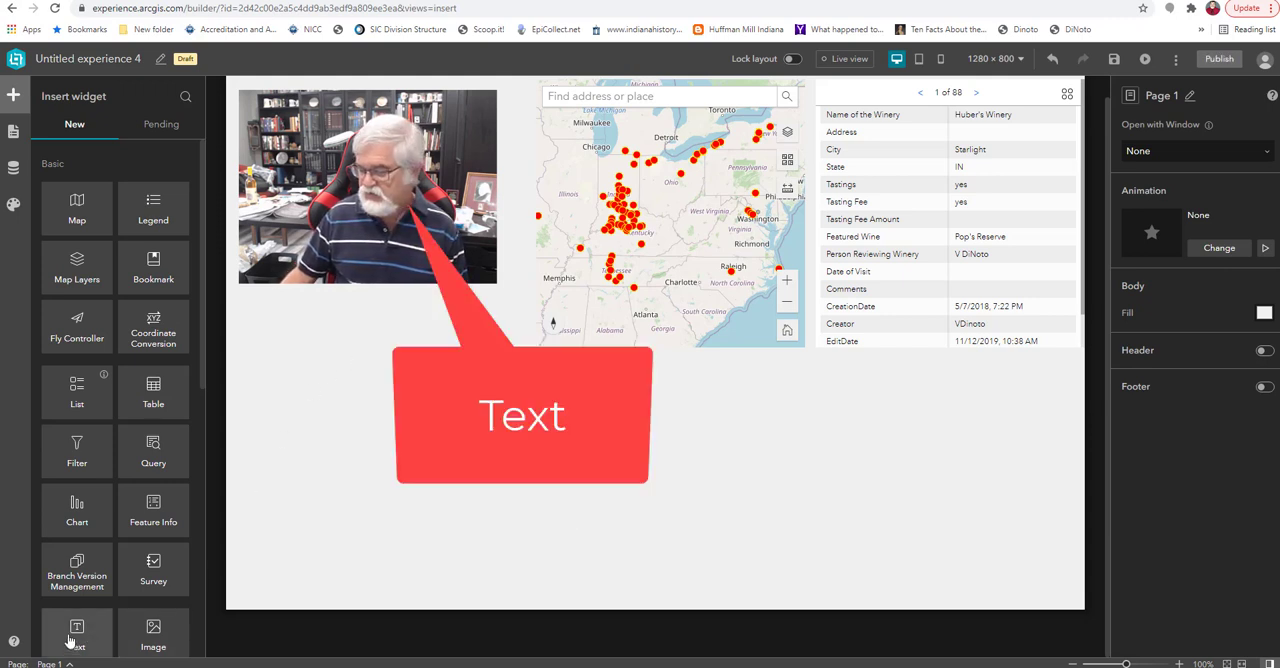
# Add a Text widget below the map area reading "Winery Experience Builder Site" and center its text.
pyautogui.moveTo(70, 638); pyautogui.dragTo(386, 410)
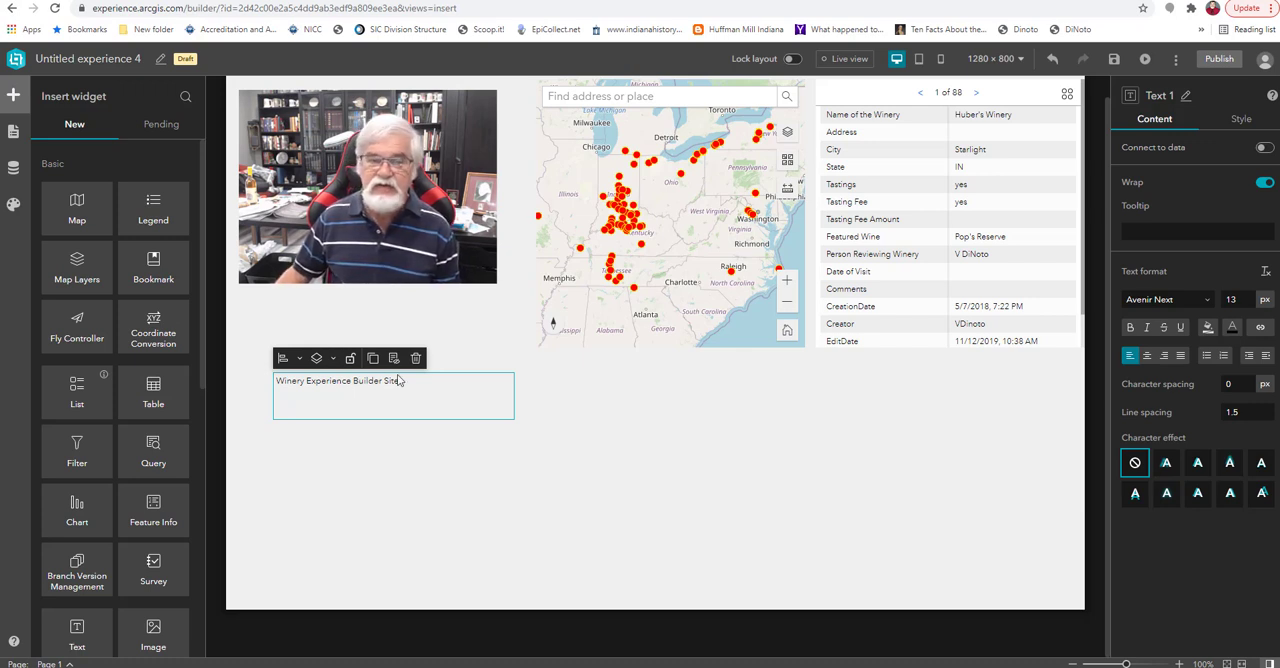
pyautogui.moveTo(410, 378); pyautogui.dragTo(263, 397)
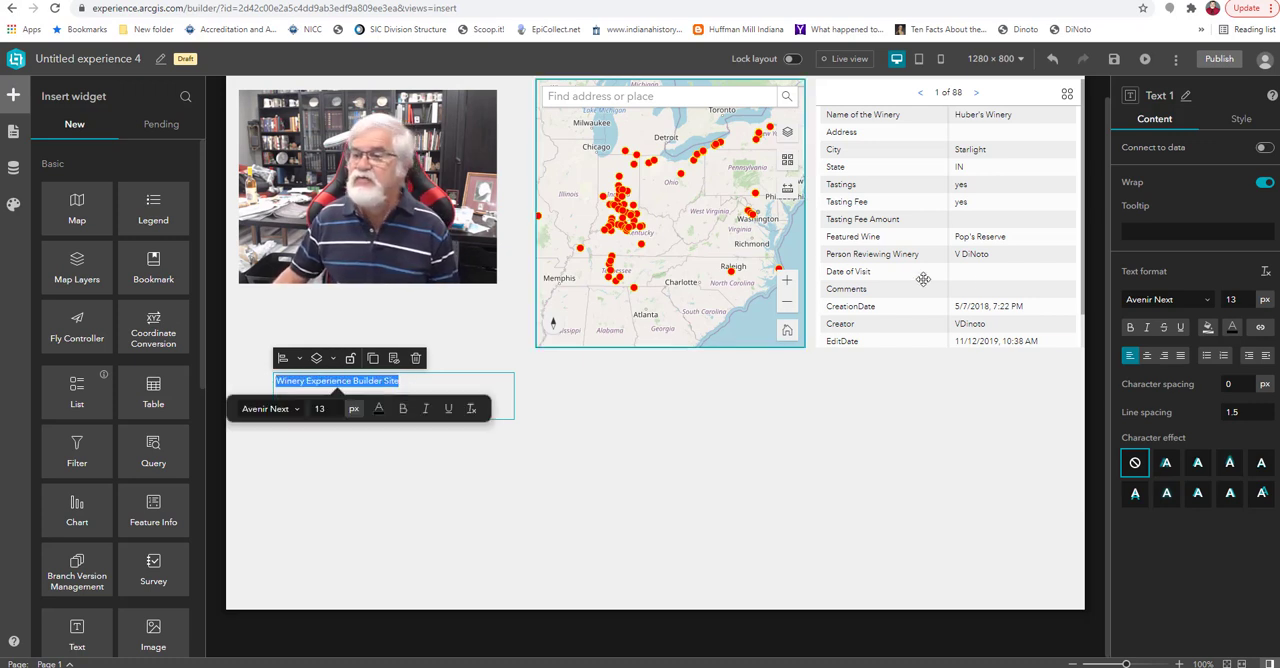
pyautogui.click(1148, 358)
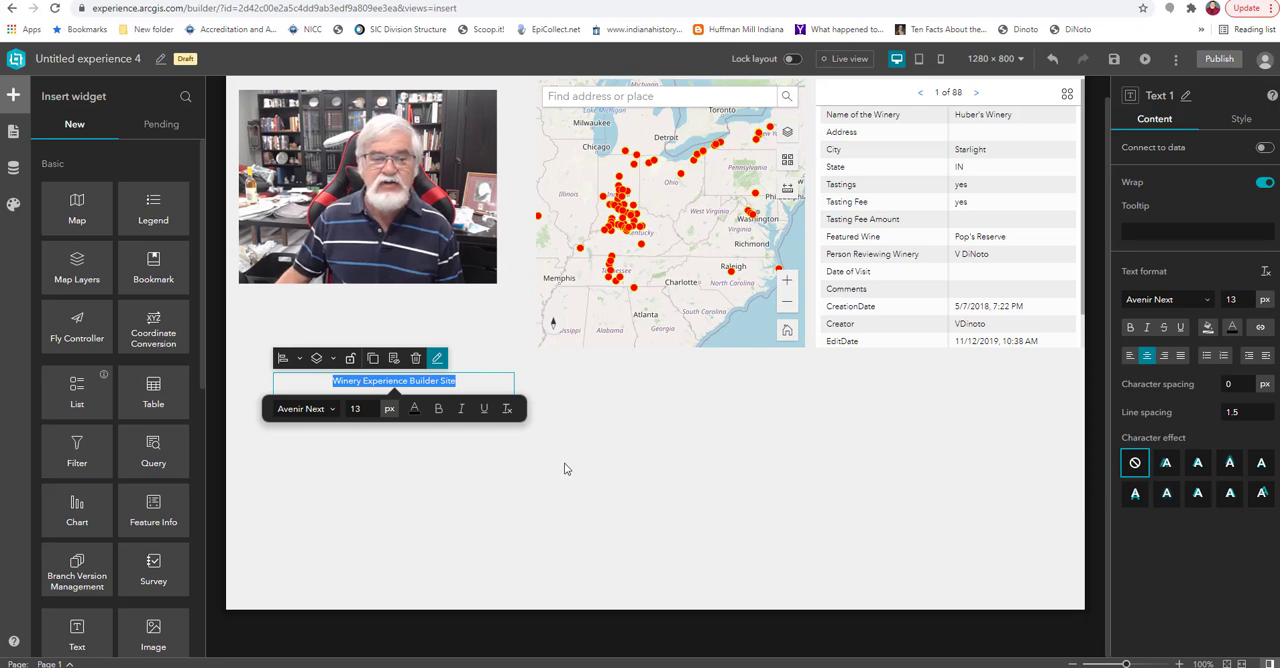
# Format the "Winery Experience Builder Site" text as bold Times New Roman at 30 px.
pyautogui.click(439, 416)
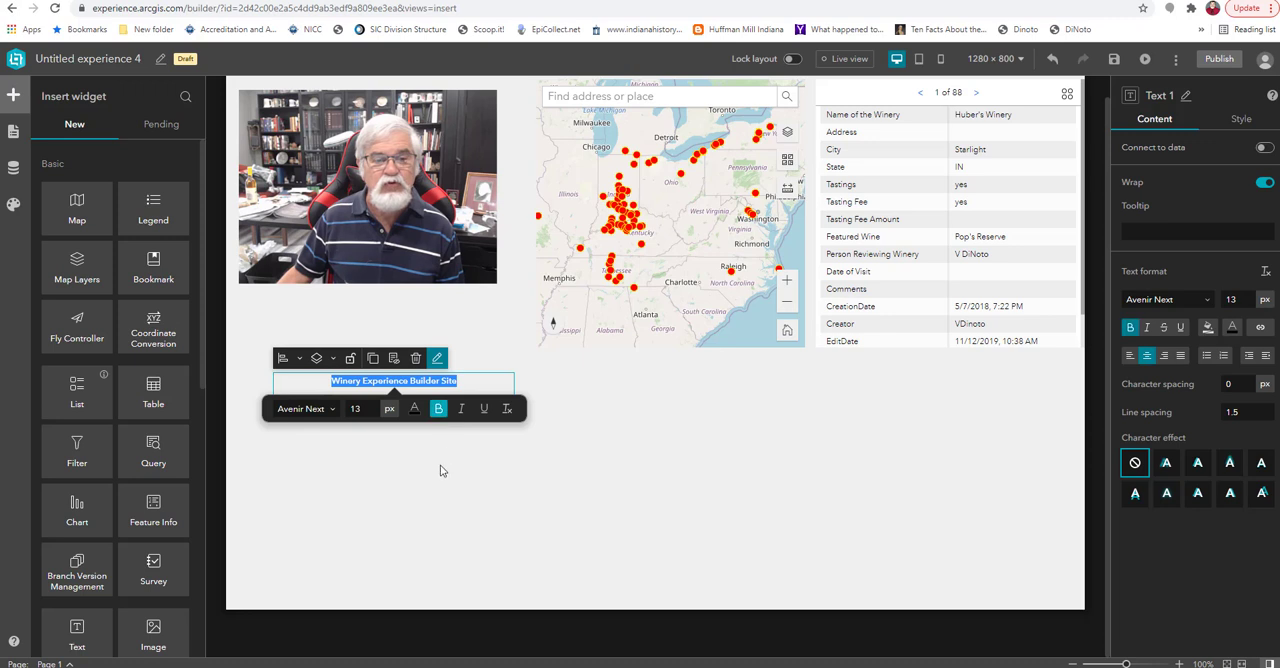
pyautogui.click(335, 414)
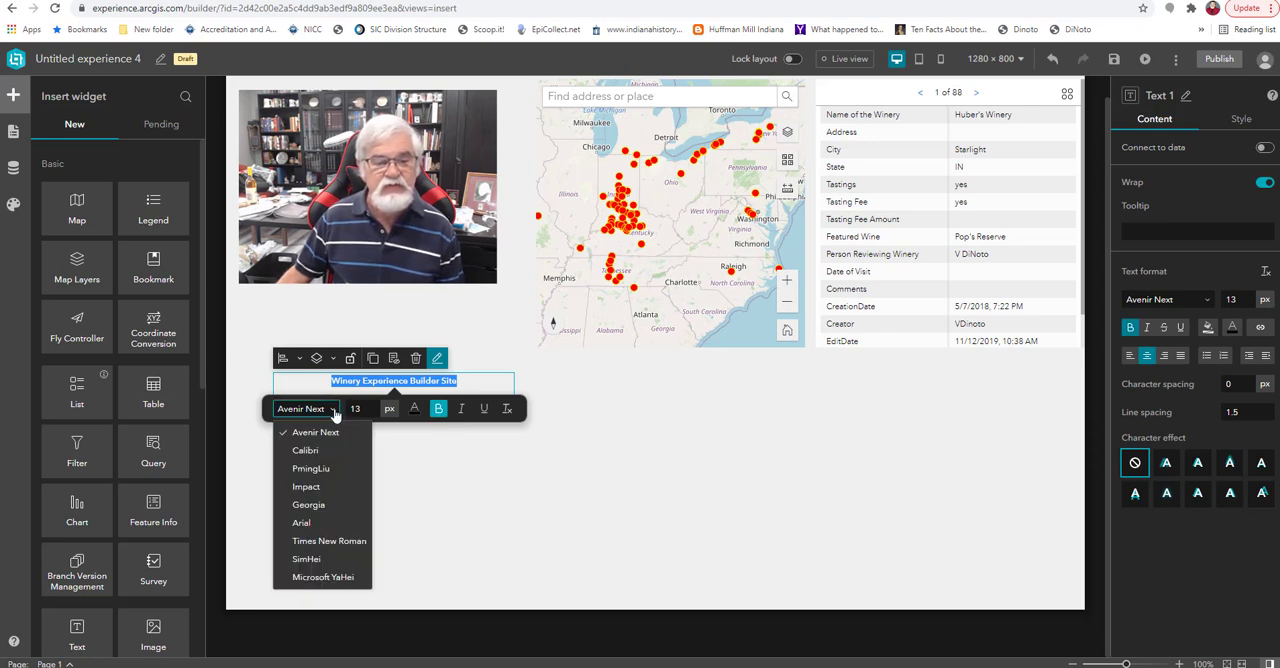
pyautogui.click(321, 544)
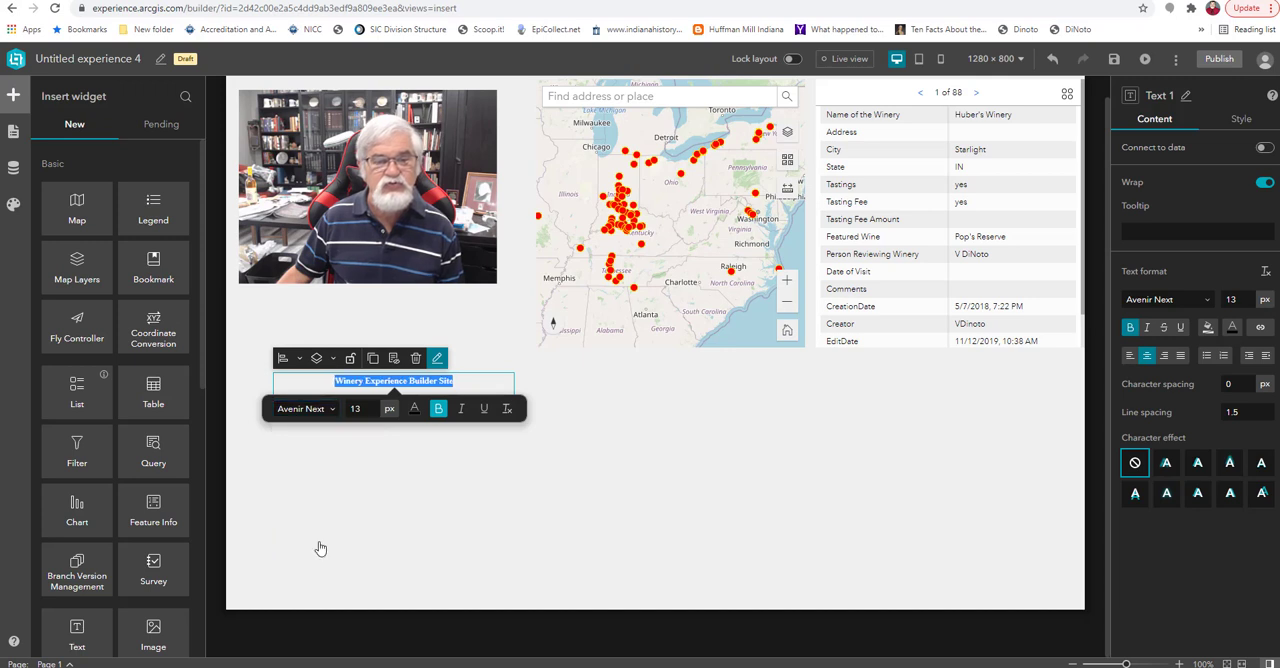
pyautogui.click(362, 408)
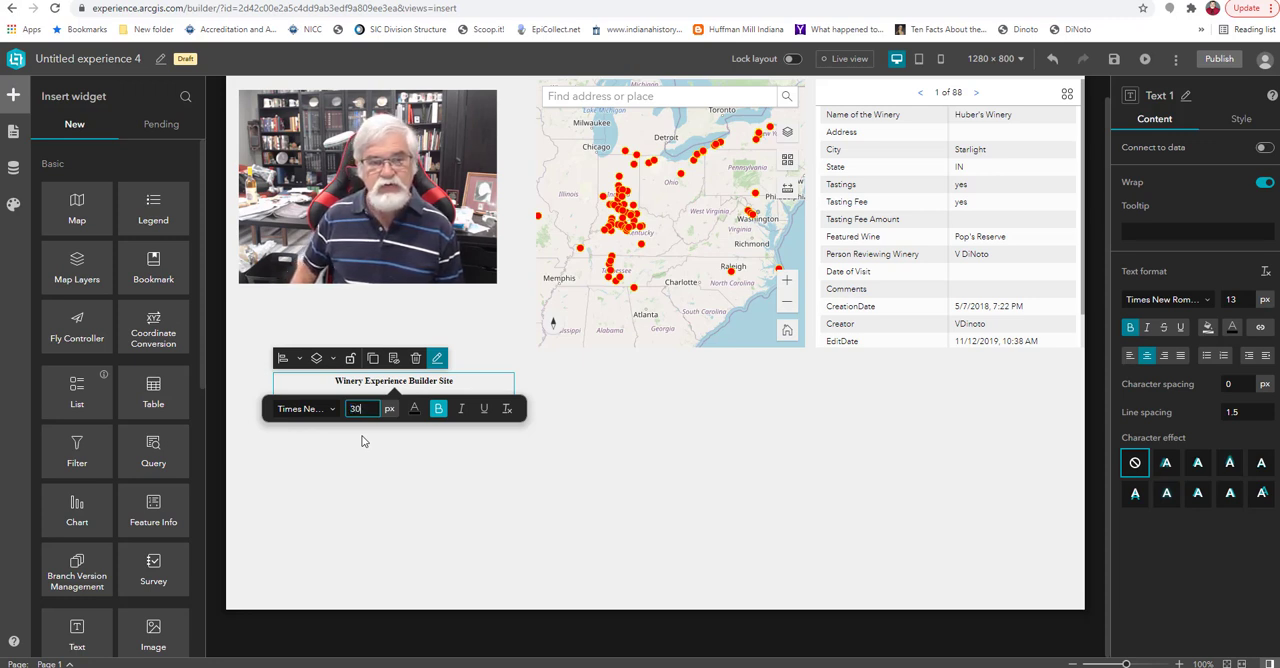
pyautogui.write('30')
pyautogui.press('Return')
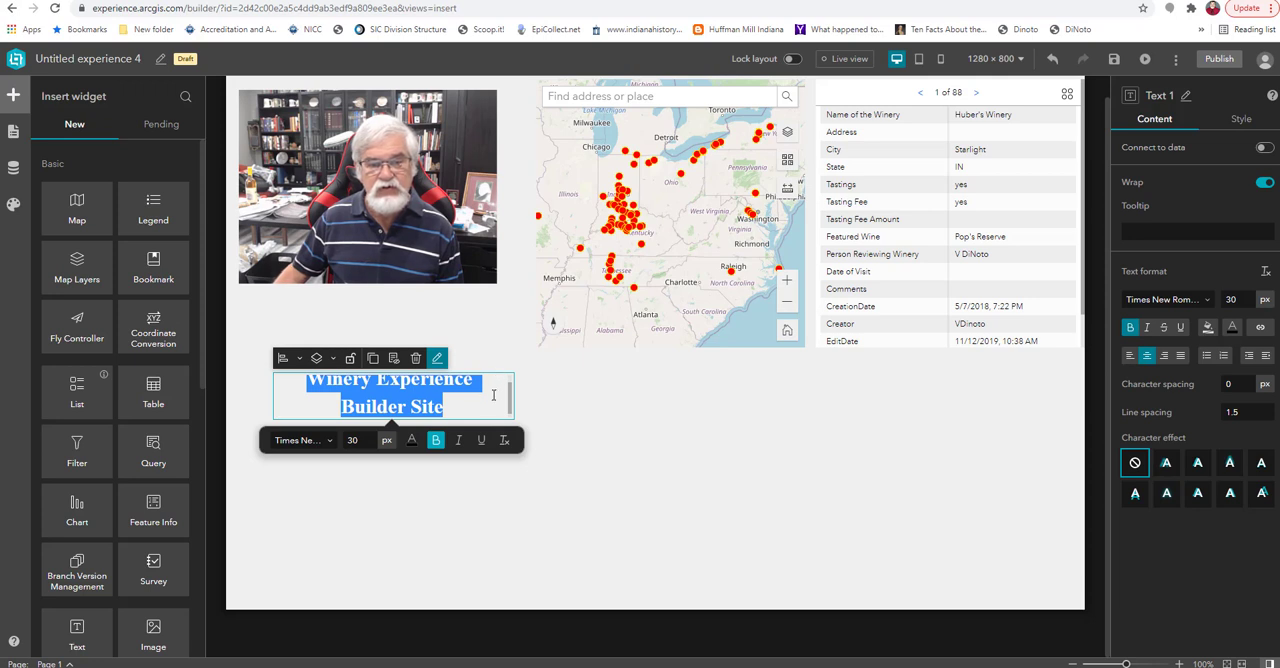
# Apply the first shadow character effect to the whole "Winery Experience Builder Site" title.
pyautogui.click(493, 395)
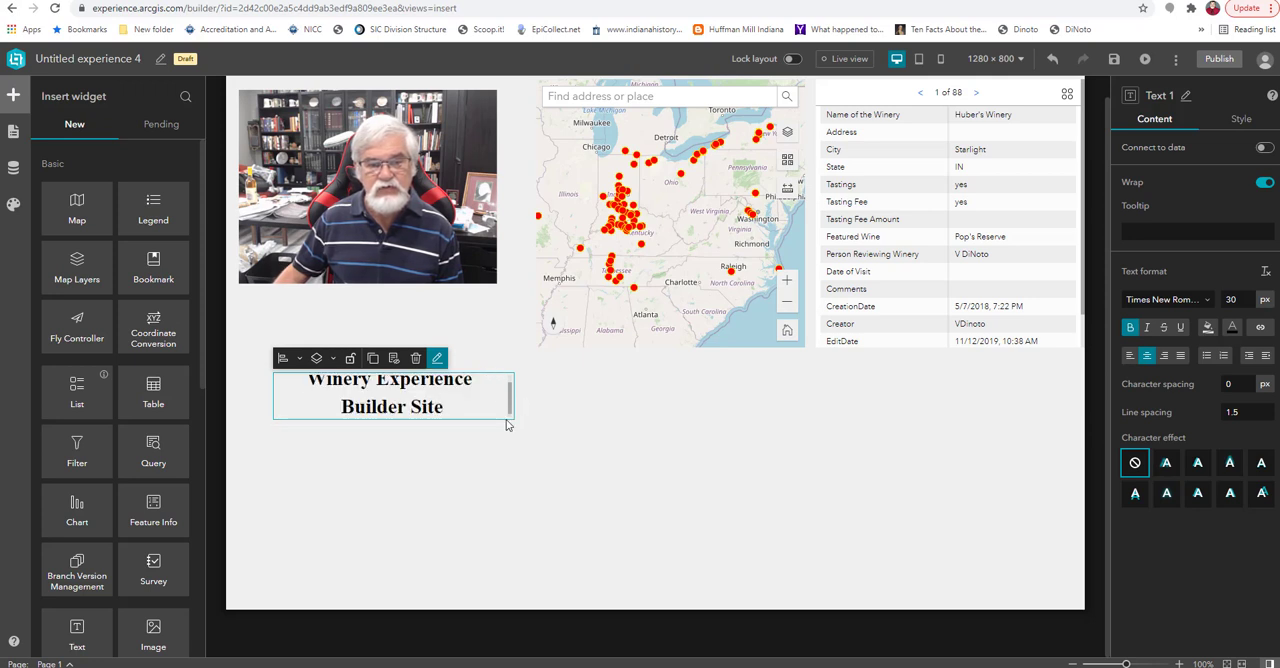
pyautogui.moveTo(476, 405); pyautogui.dragTo(306, 378)
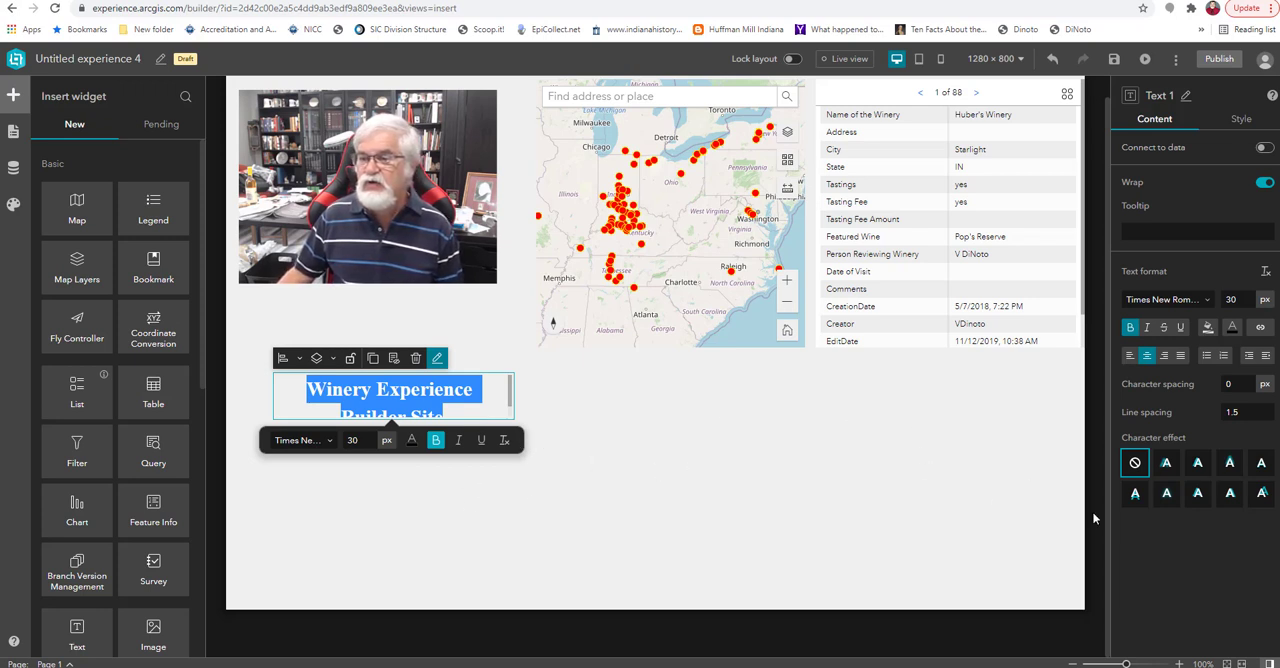
pyautogui.click(1168, 465)
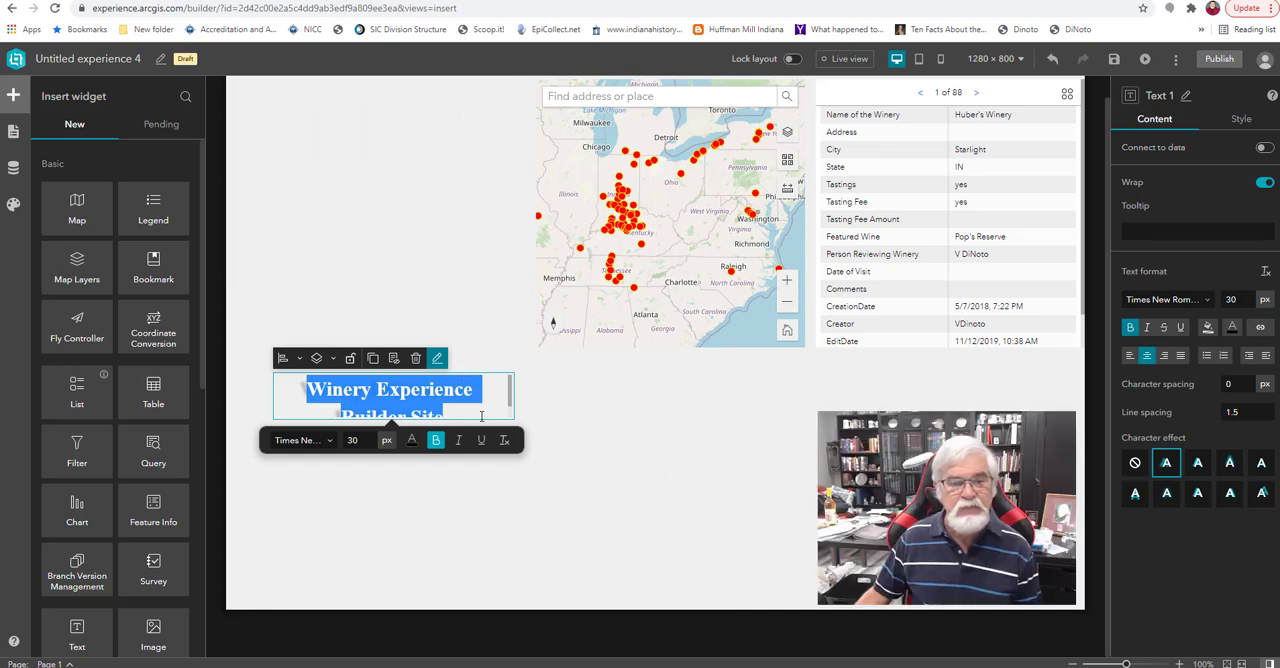
# Move the title text left of the map, fit its box to a single line, and delete it from the page.
pyautogui.click(593, 449)
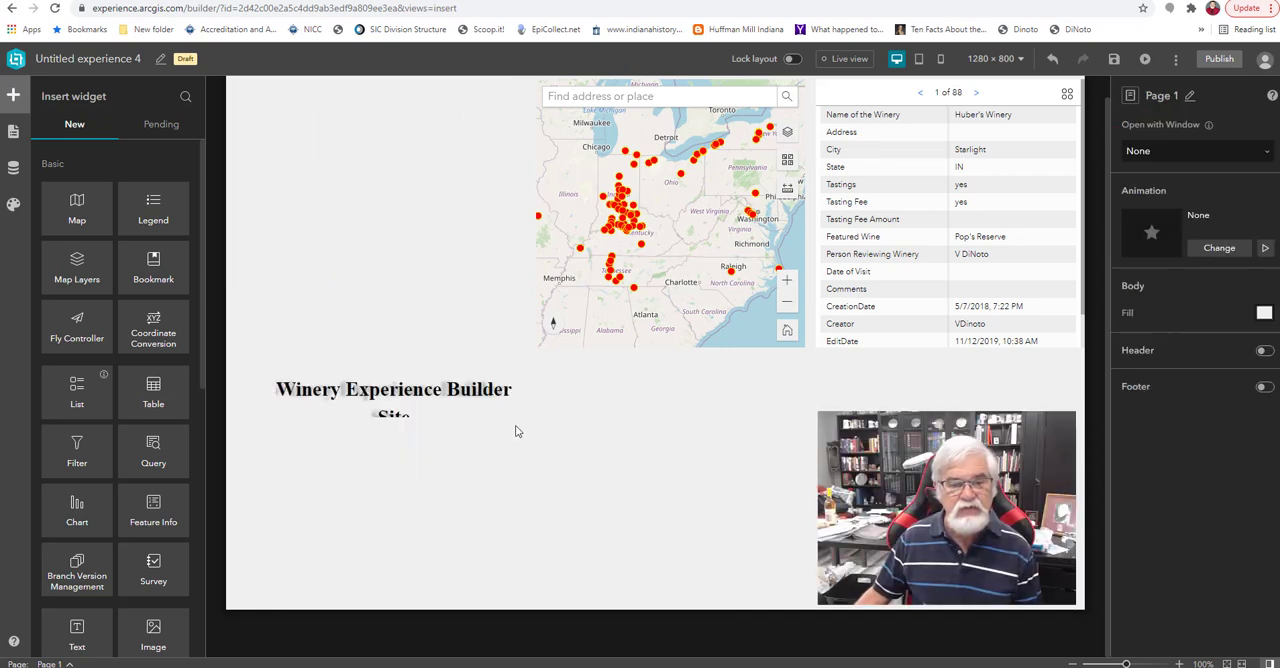
pyautogui.click(459, 413)
pyautogui.moveTo(459, 413); pyautogui.dragTo(369, 165)
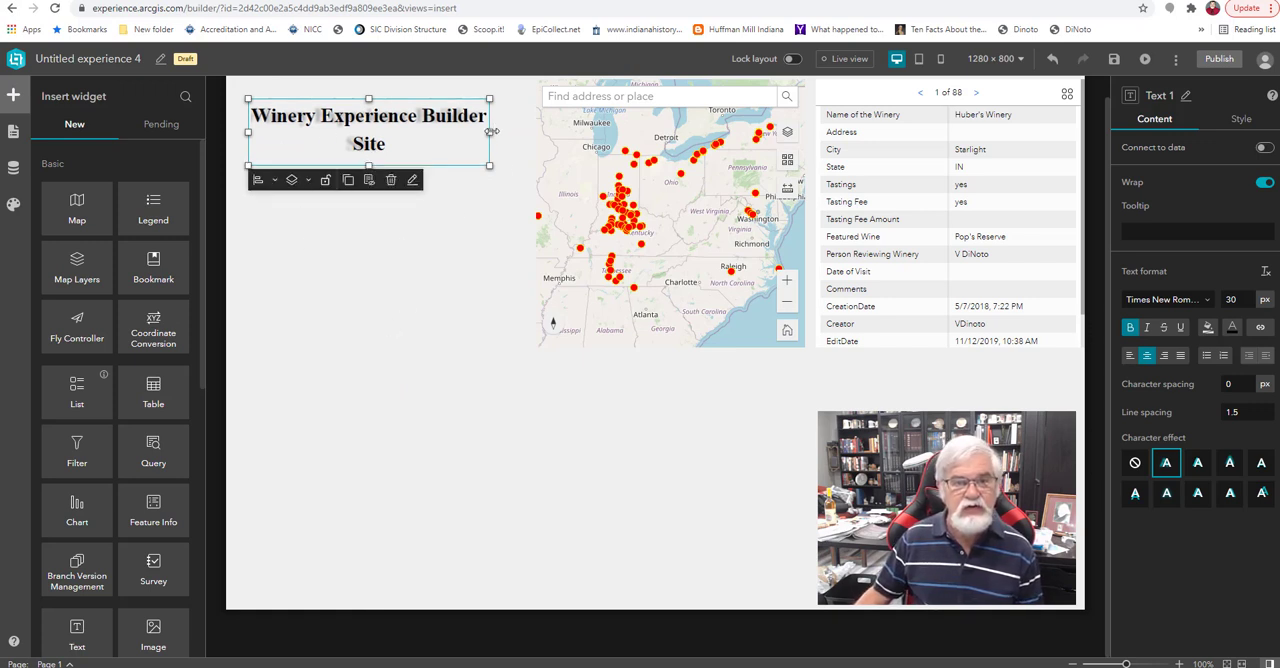
pyautogui.moveTo(492, 131); pyautogui.dragTo(536, 131)
pyautogui.moveTo(396, 150); pyautogui.dragTo(396, 133)
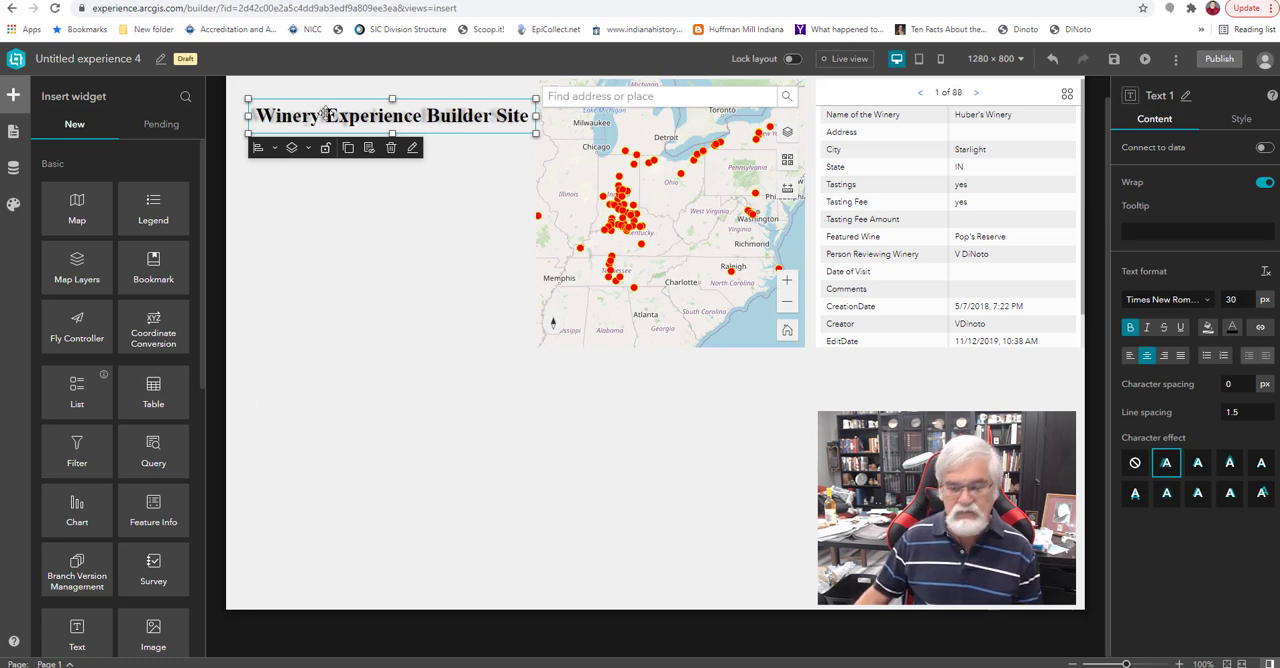
pyautogui.press('Delete')
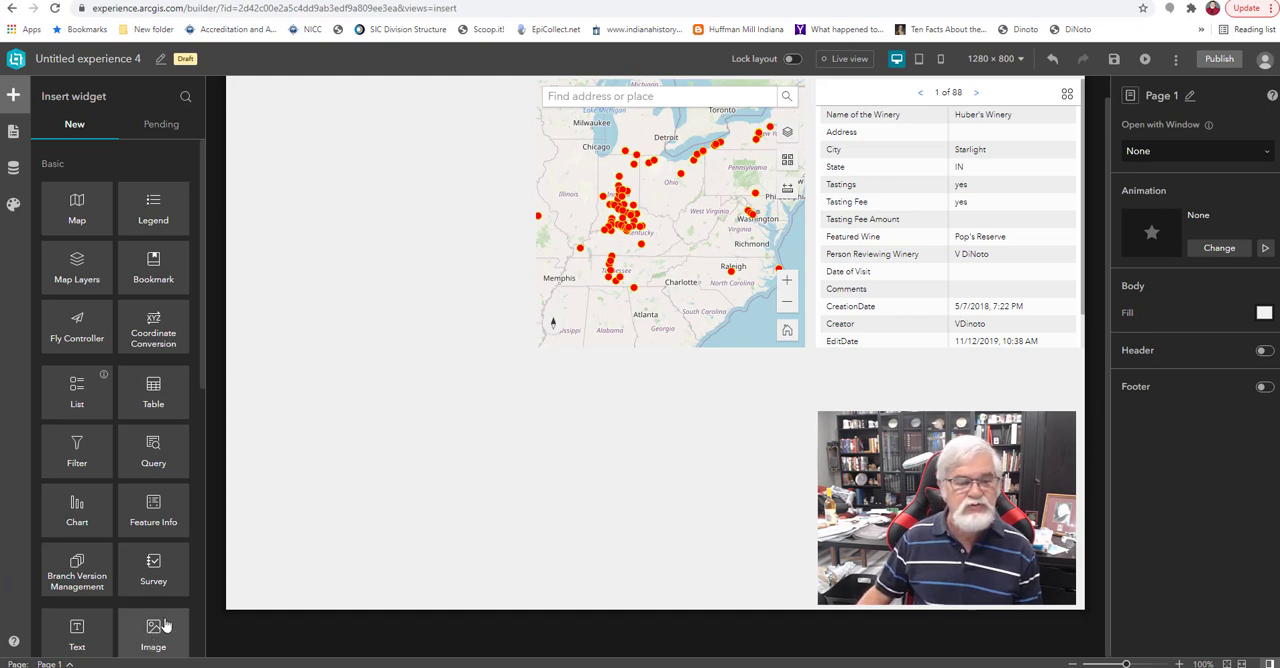
# Add an Image widget in the empty area left of the map and review the available link target types.
pyautogui.moveTo(165, 628); pyautogui.dragTo(404, 407)
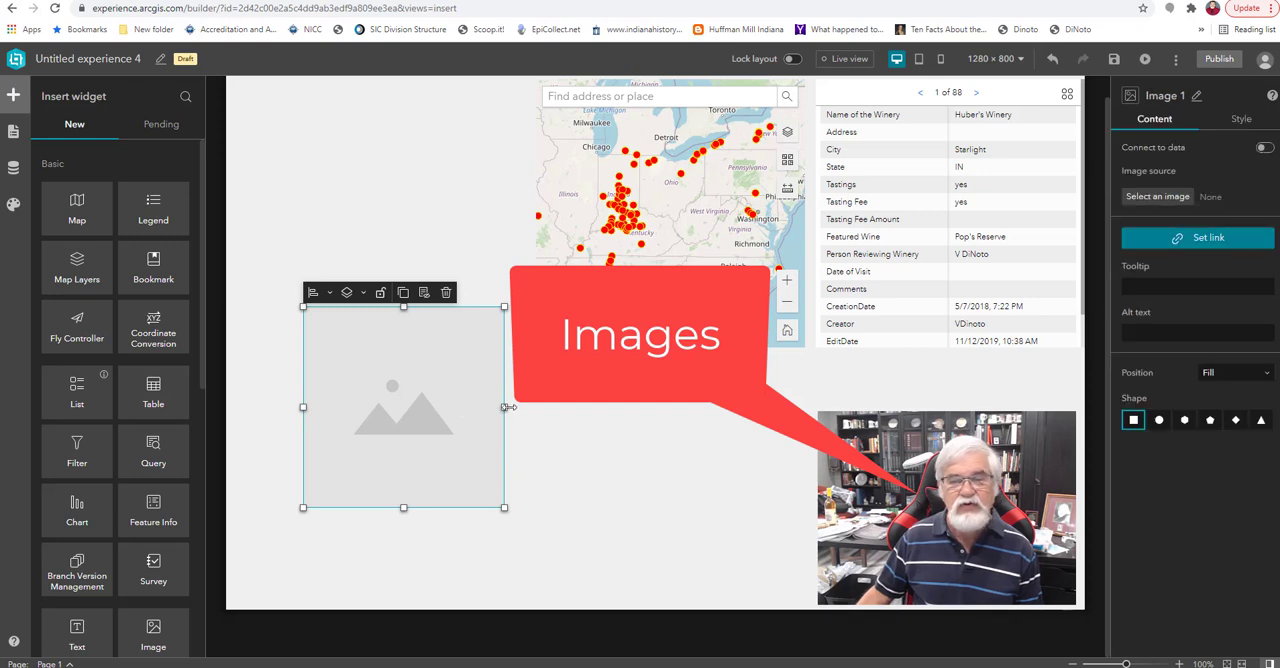
pyautogui.click(1210, 242)
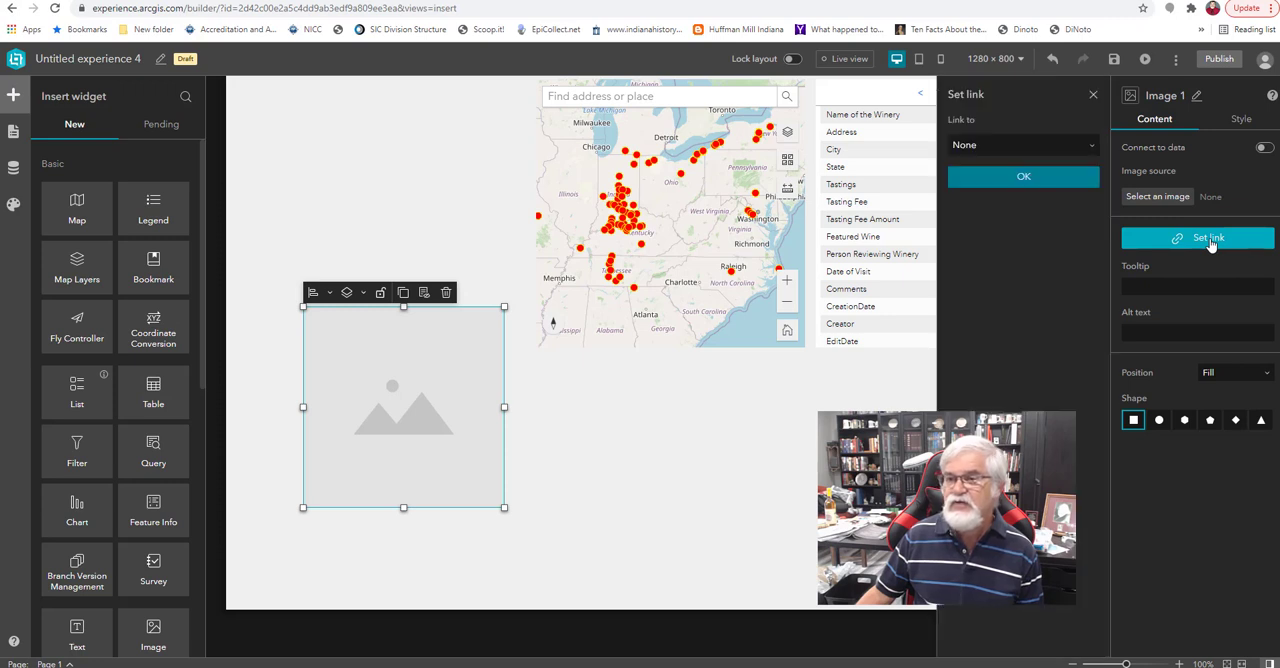
pyautogui.click(1053, 150)
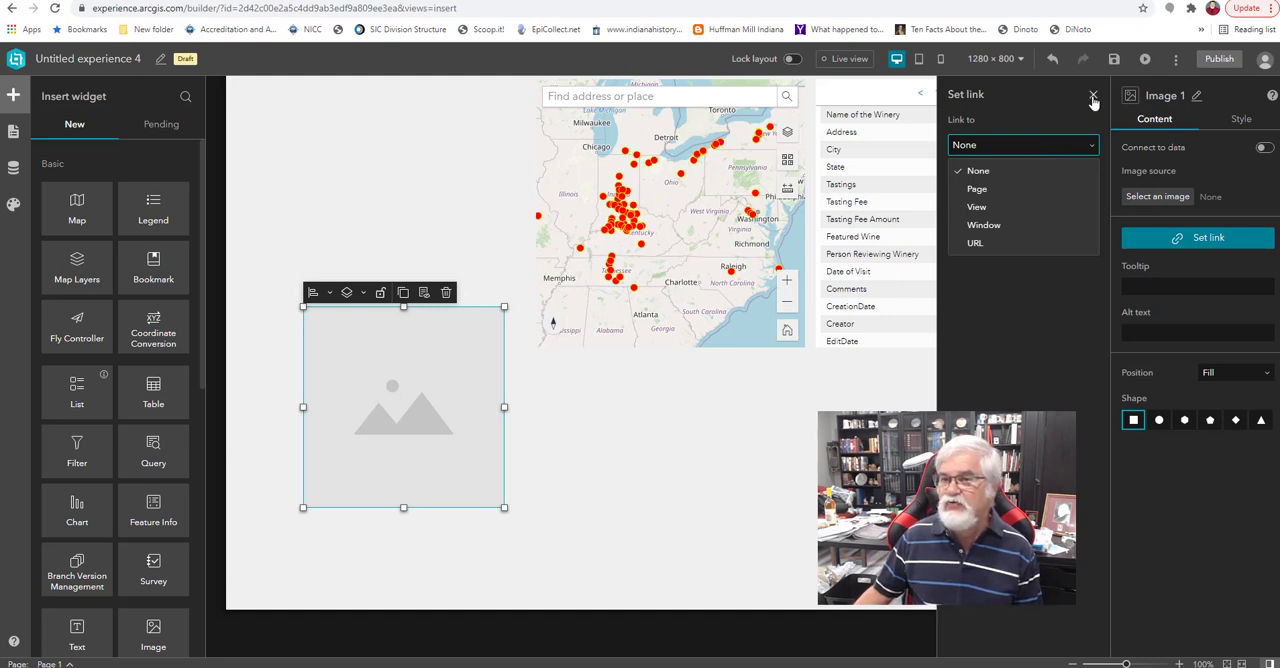
pyautogui.click(1122, 267)
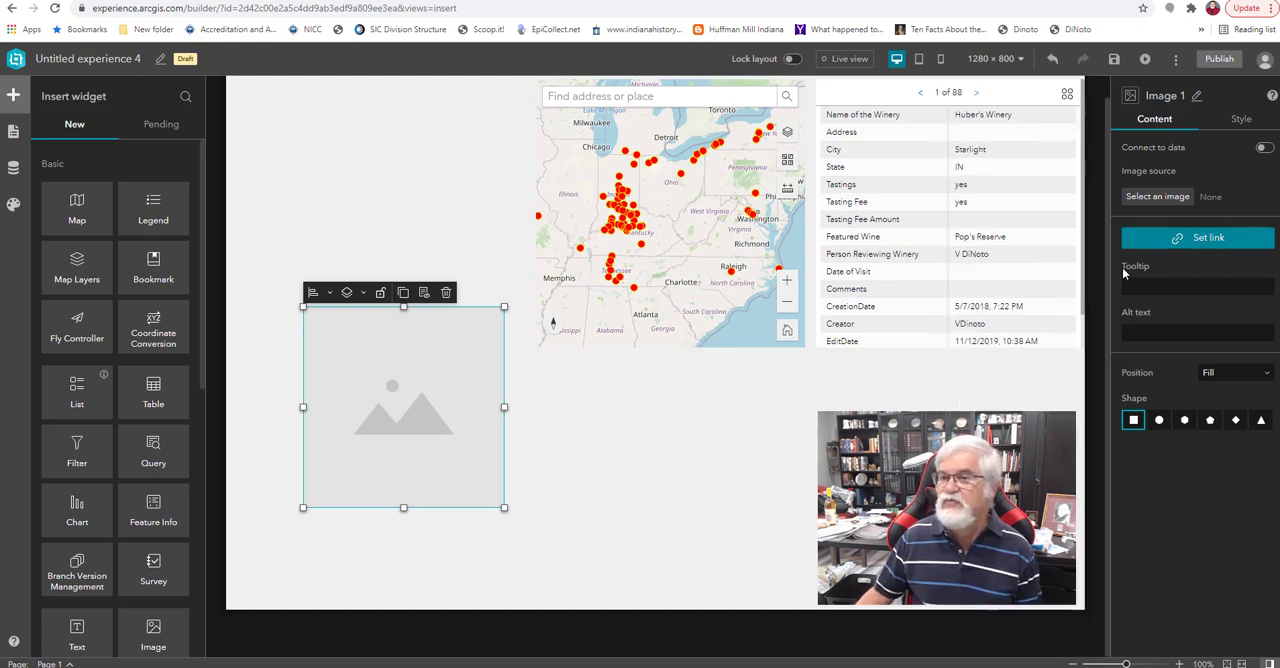
# Use the stored local GeoTech logo as the image source and open the upload option for other pictures.
pyautogui.click(1158, 197)
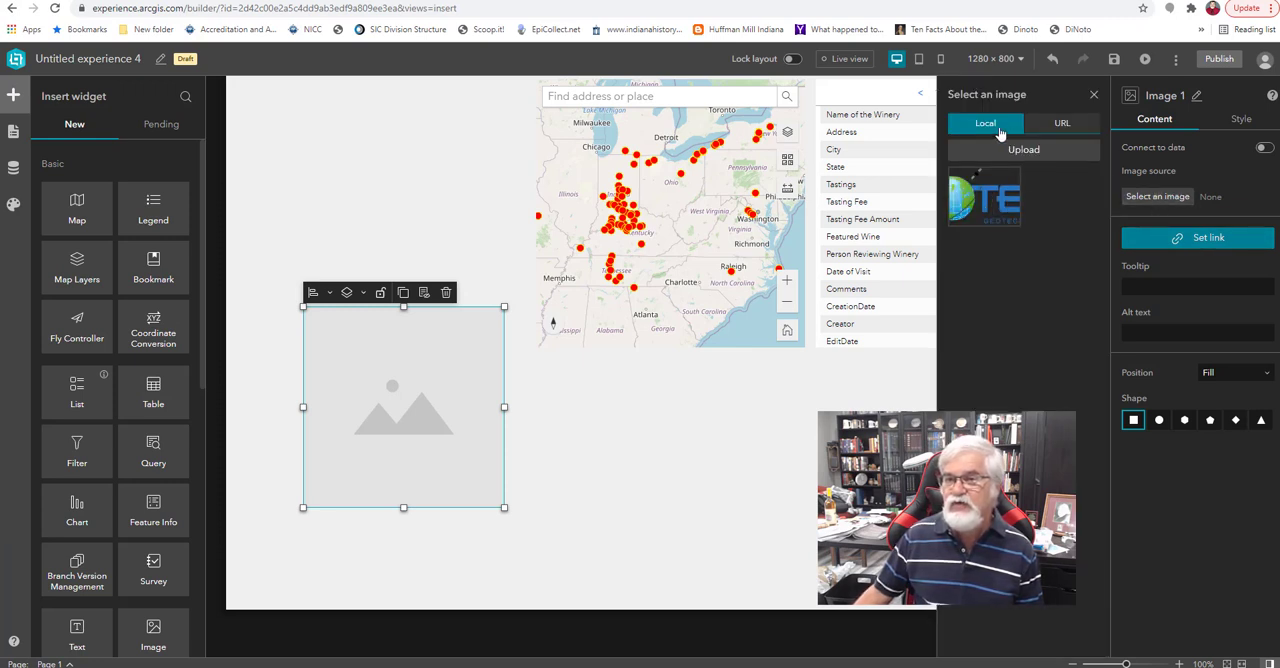
pyautogui.click(980, 209)
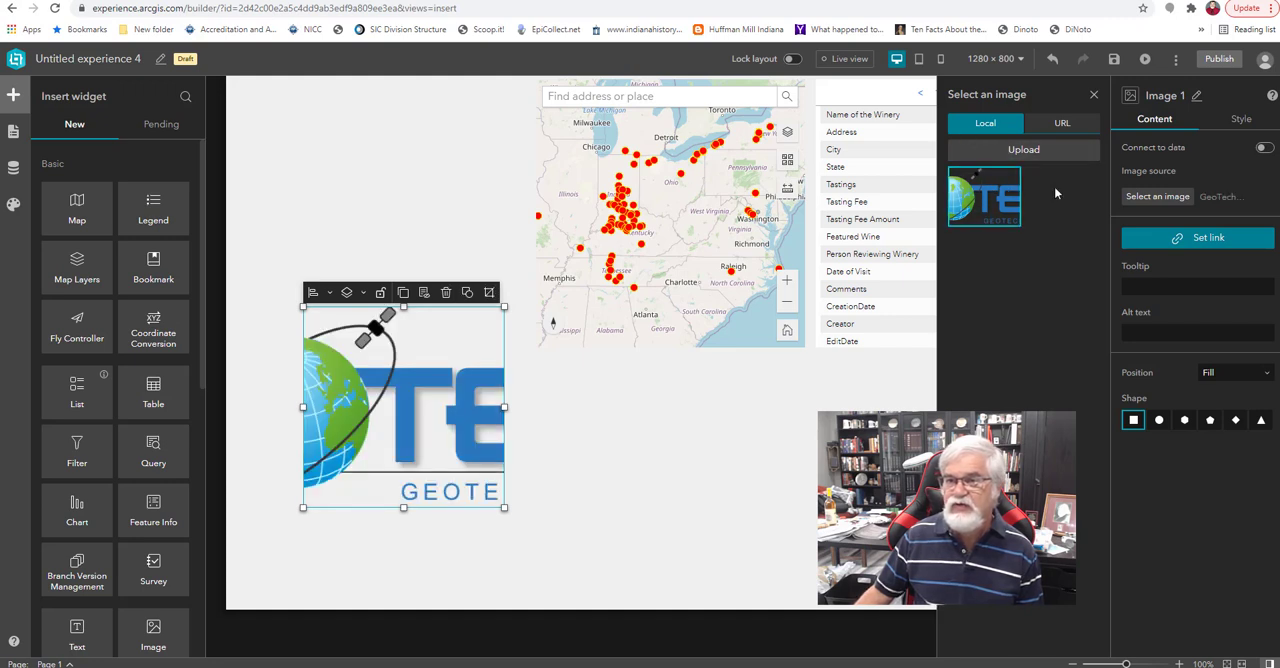
pyautogui.click(1035, 152)
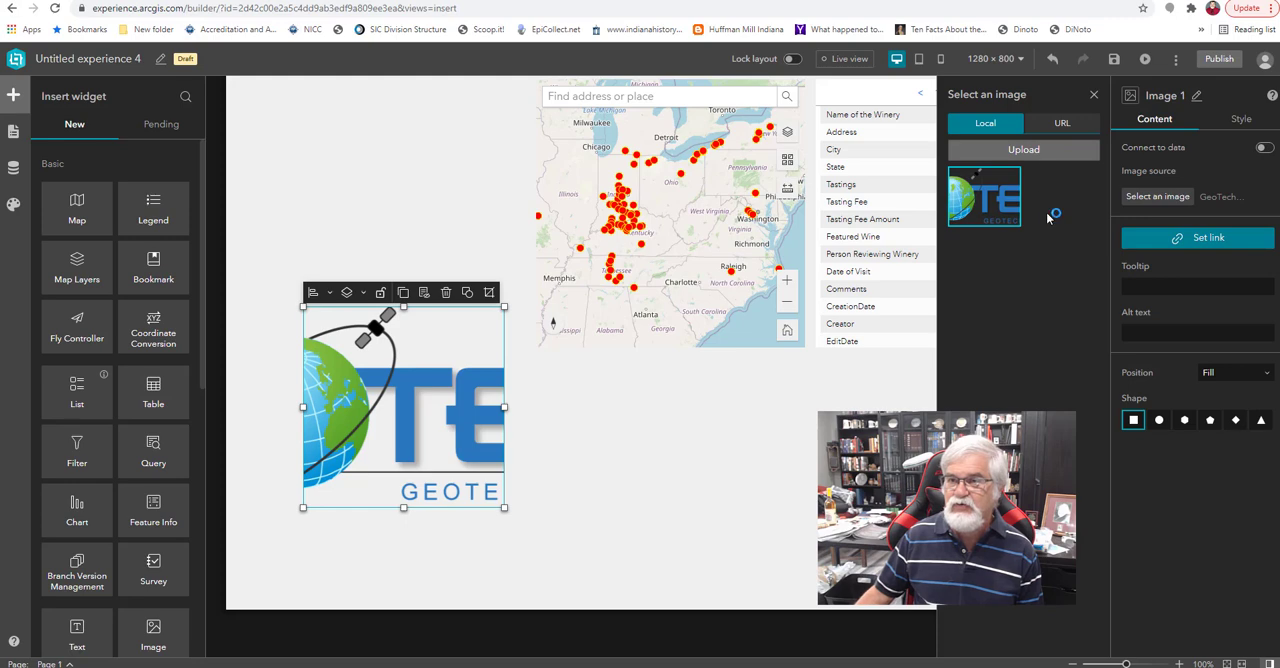
pyautogui.click(605, 314)
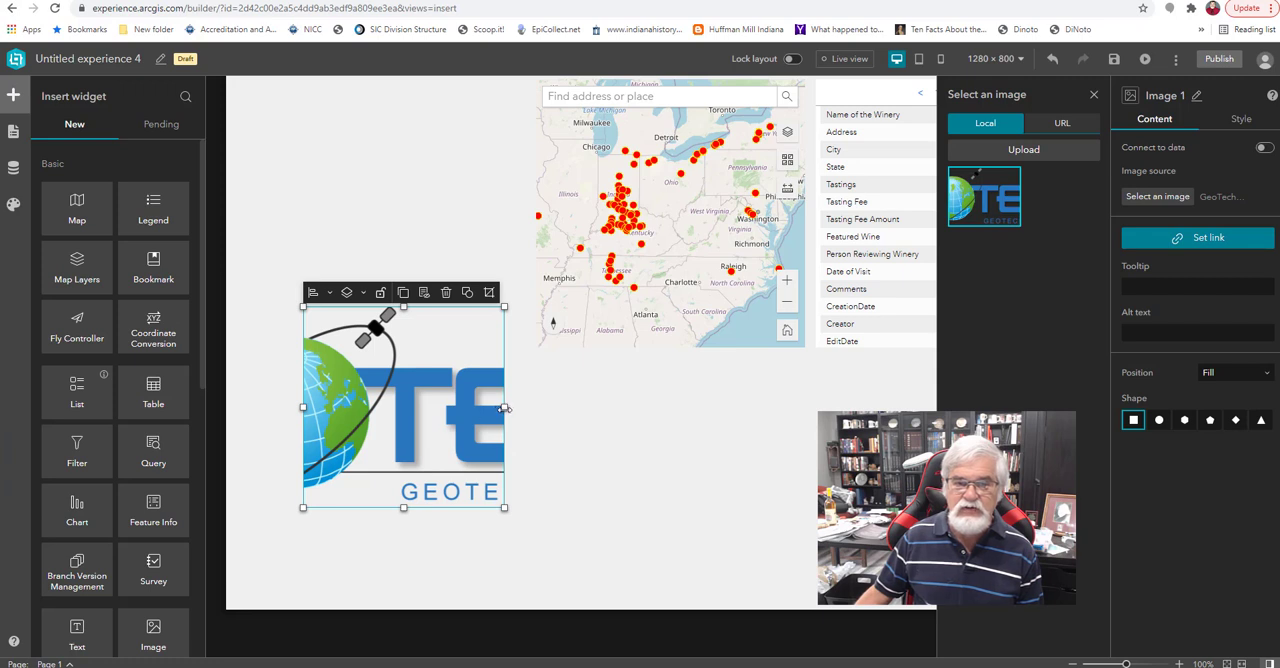
# Resize the image to fit the GeoTech logo, move it to the bottom of the page, and delete it.
pyautogui.moveTo(504, 408); pyautogui.dragTo(881, 408)
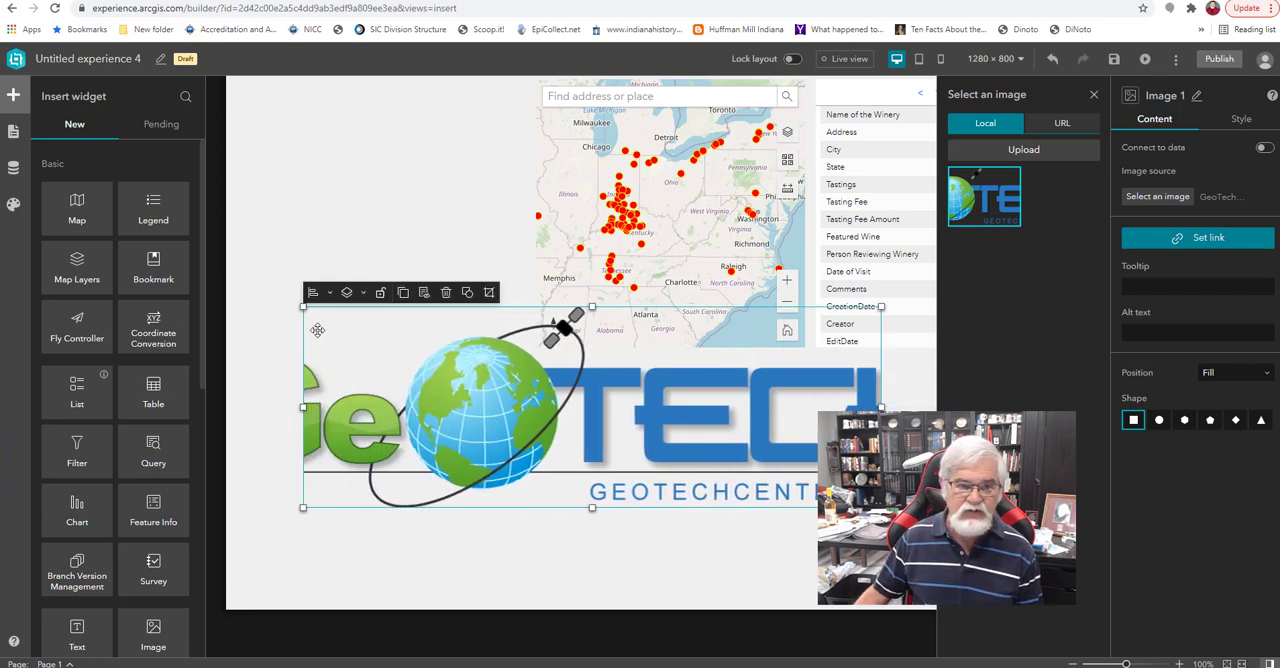
pyautogui.moveTo(303, 307); pyautogui.dragTo(413, 379)
pyautogui.moveTo(412, 444); pyautogui.dragTo(389, 444)
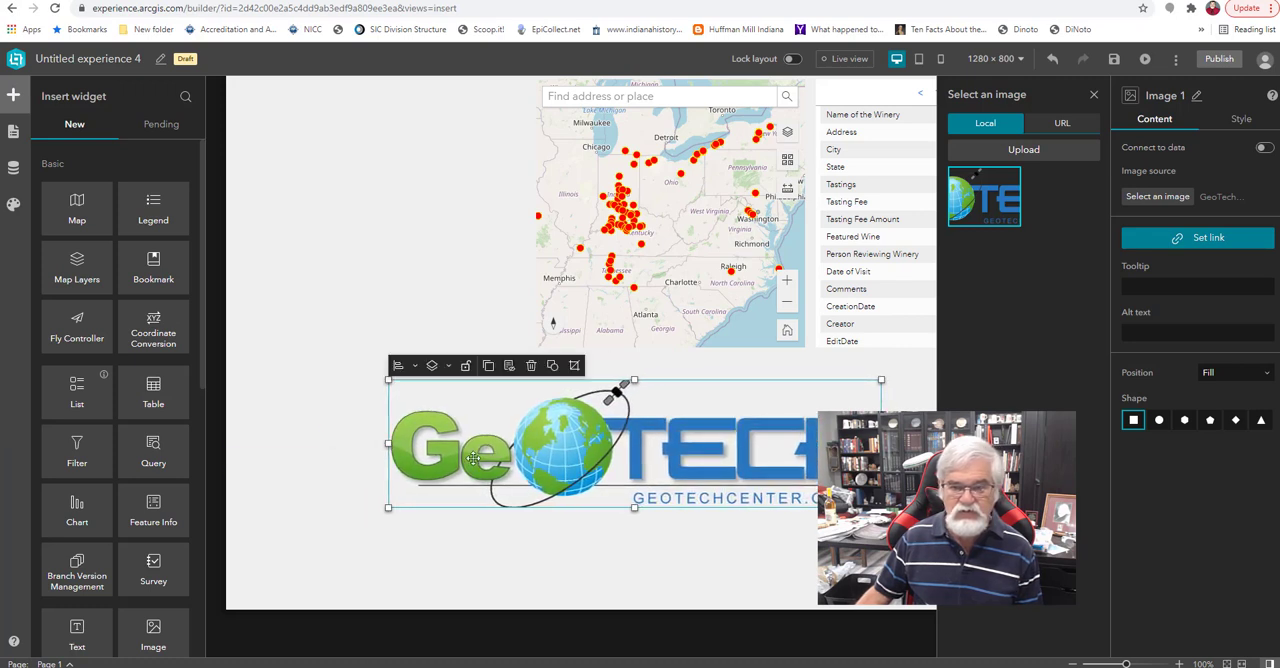
pyautogui.moveTo(548, 467); pyautogui.dragTo(572, 552)
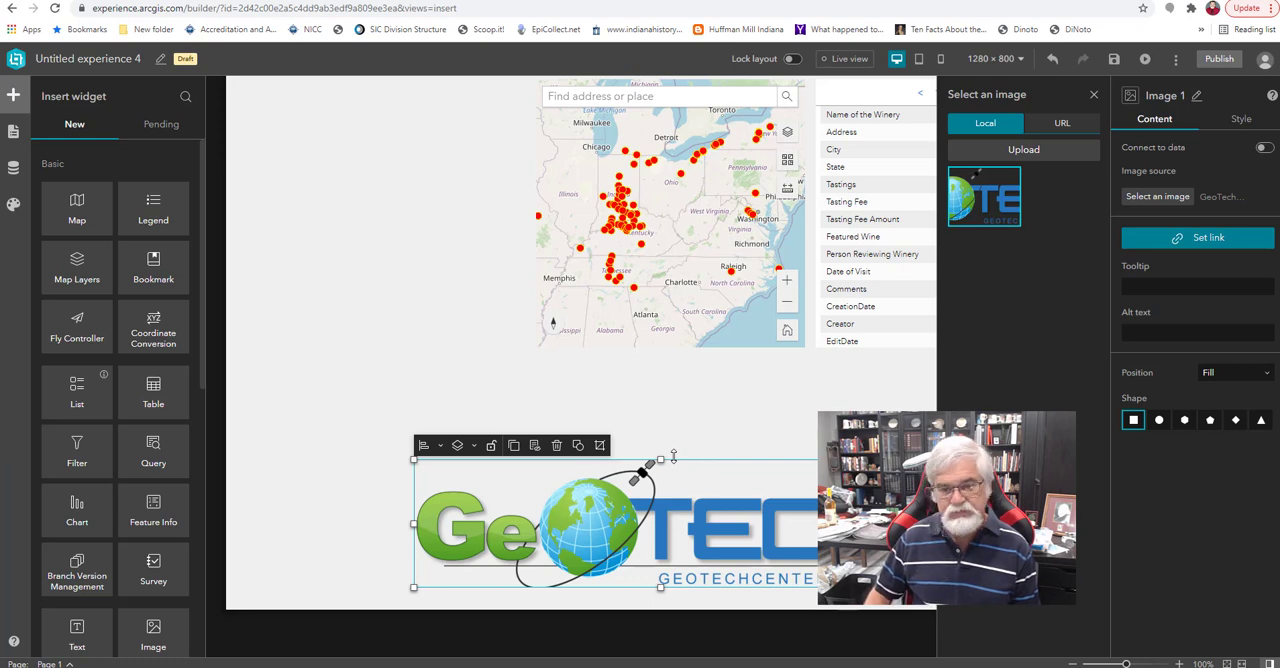
pyautogui.press('Delete')
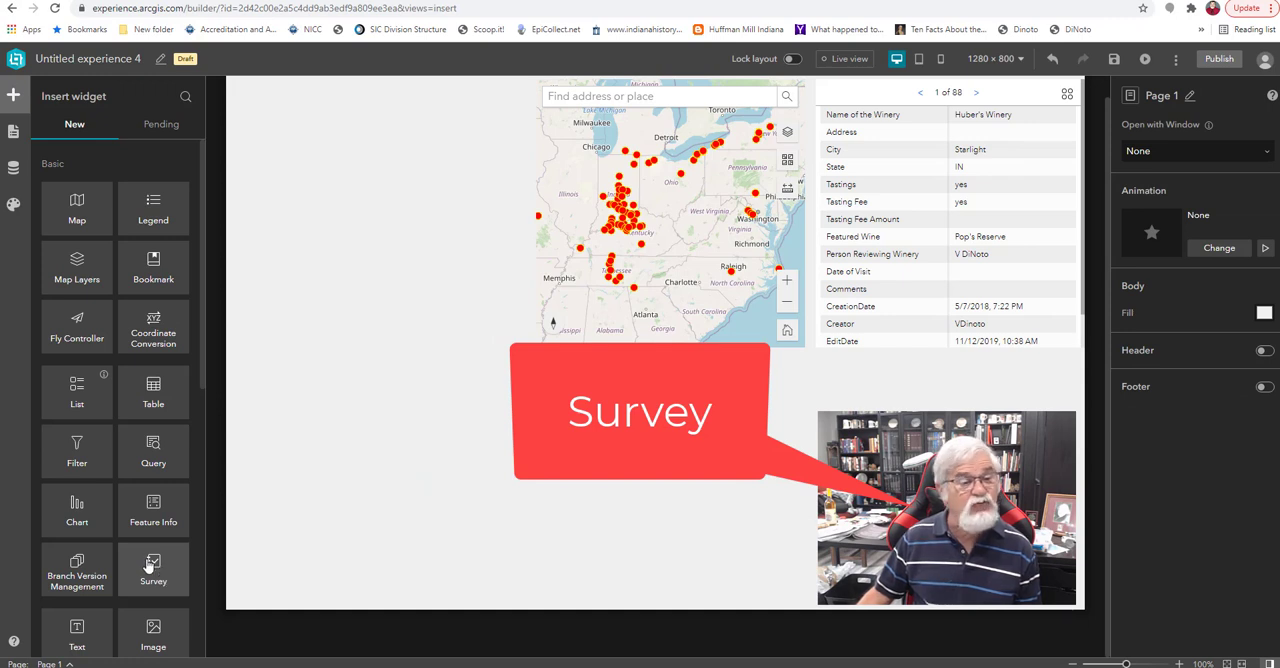
# Add a Survey widget left of the map and insert the existing survey "JCTC Tree Inventory" into it.
pyautogui.moveTo(148, 566); pyautogui.dragTo(392, 268)
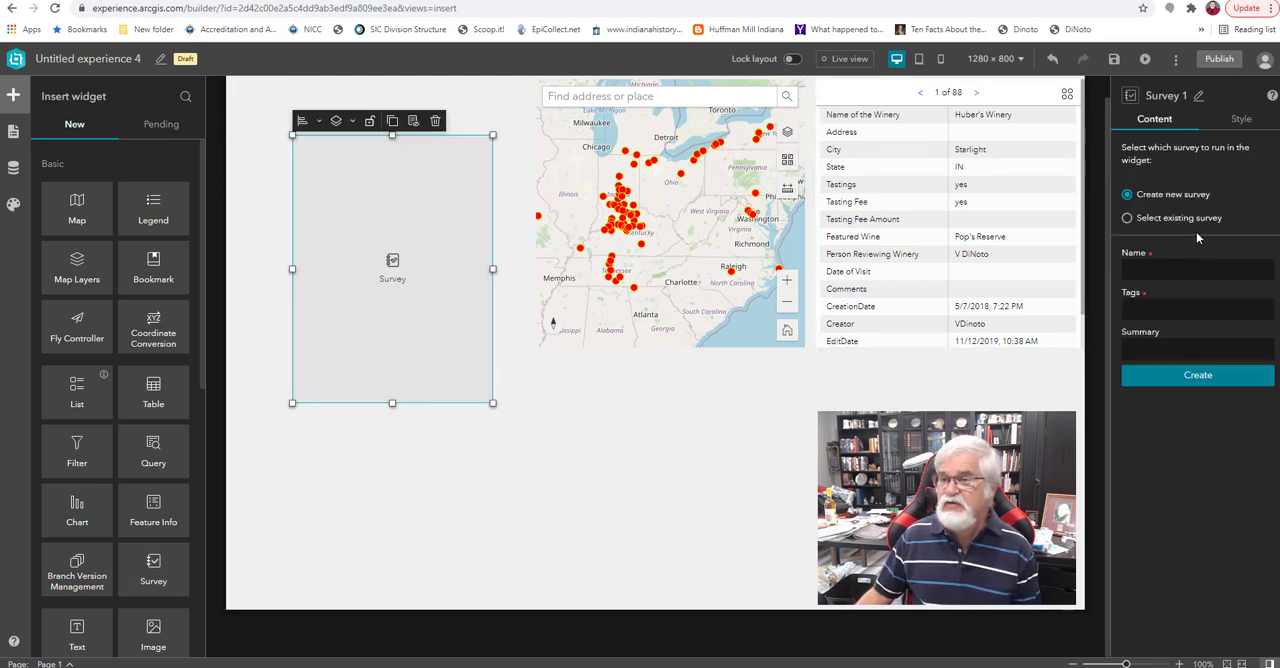
pyautogui.click(1128, 219)
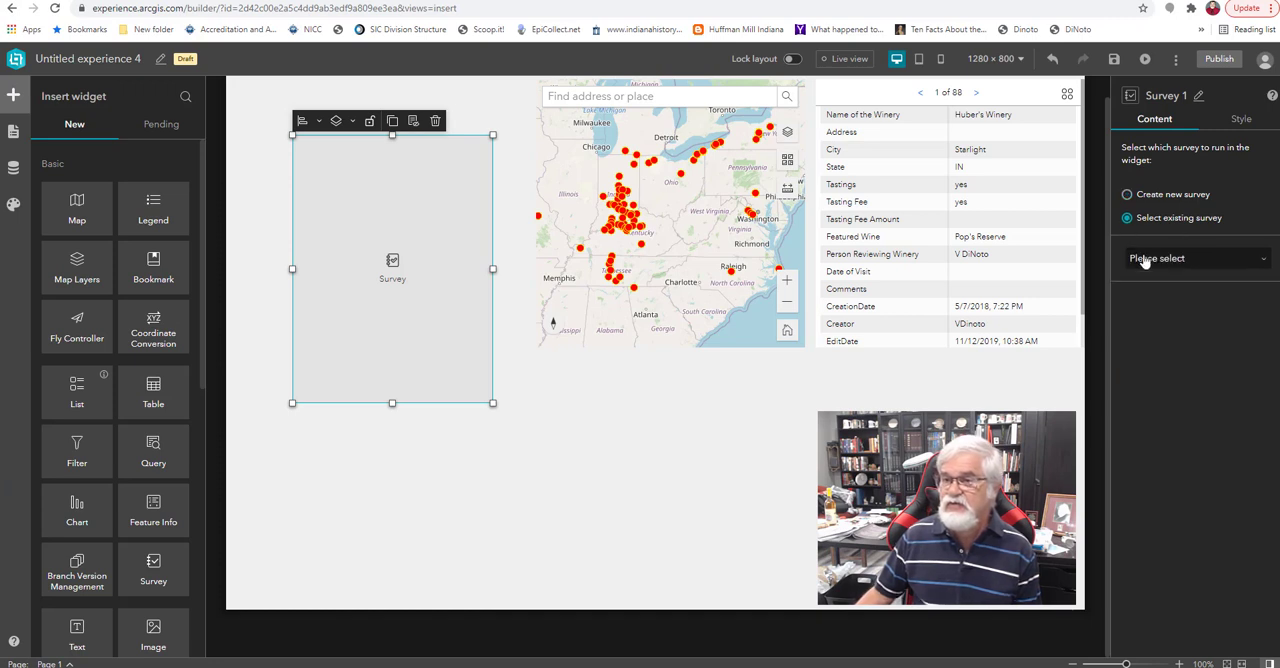
pyautogui.click(1219, 262)
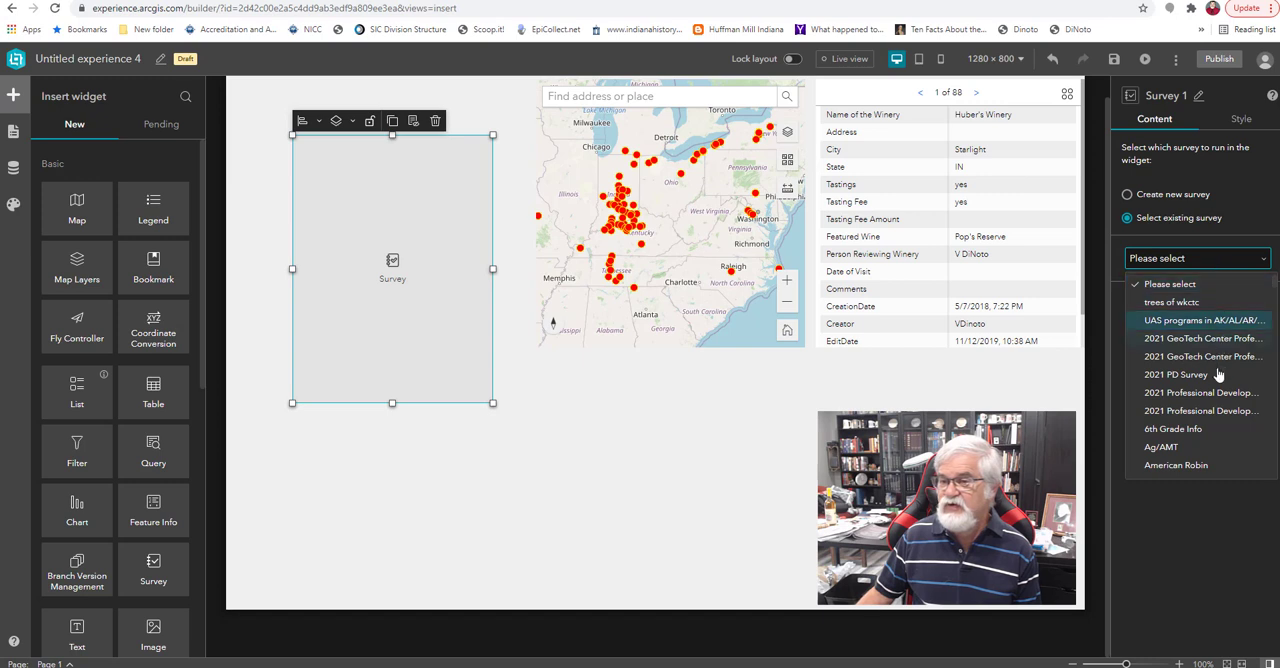
pyautogui.scroll(-10, 1190, 390)
pyautogui.scroll(-6, 1190, 425)
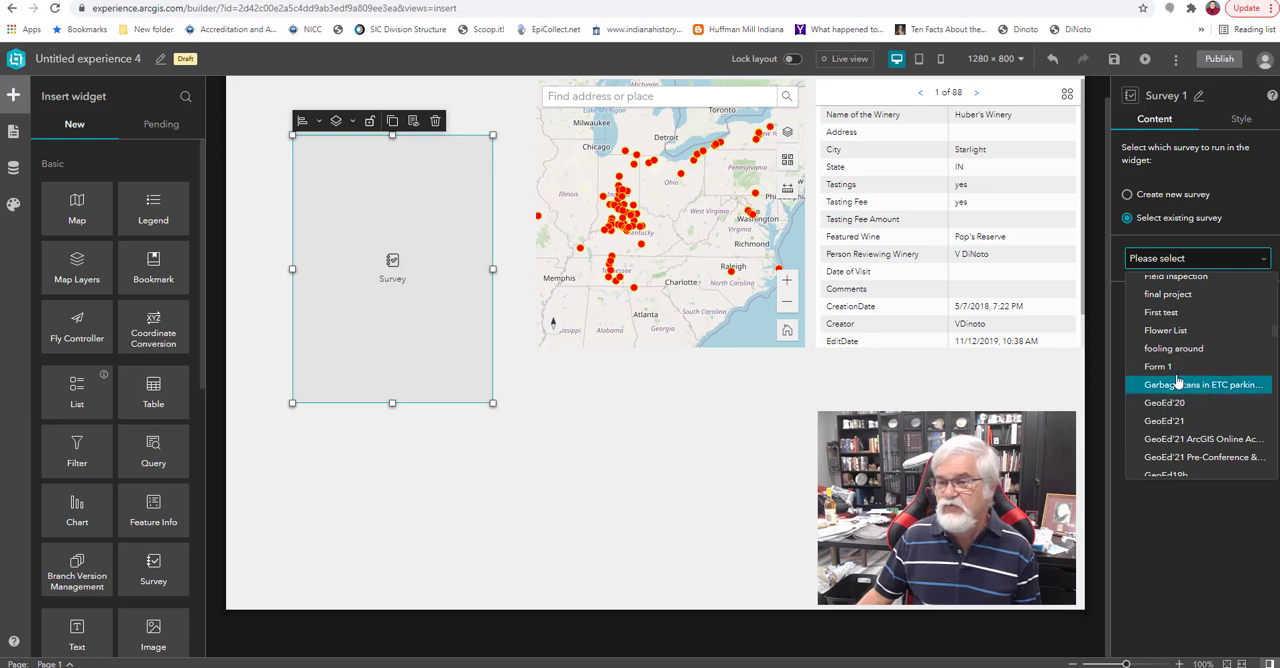
pyautogui.scroll(-5, 1195, 415)
pyautogui.scroll(-5, 1190, 410)
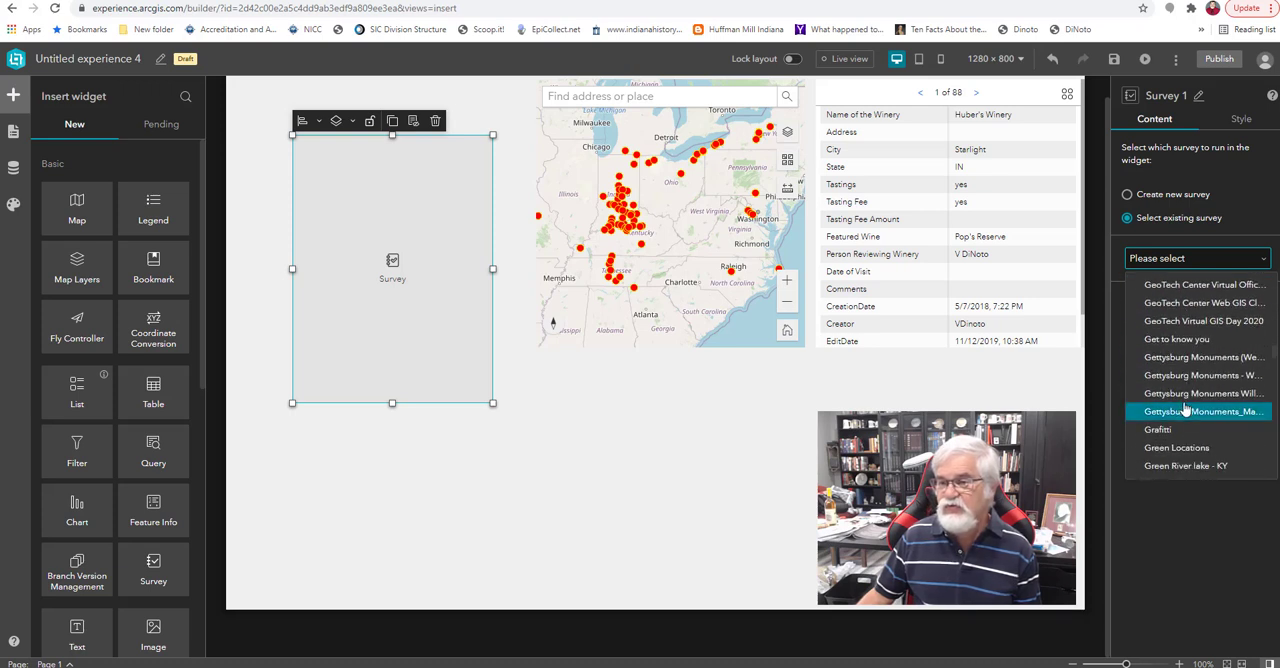
pyautogui.click(1195, 321)
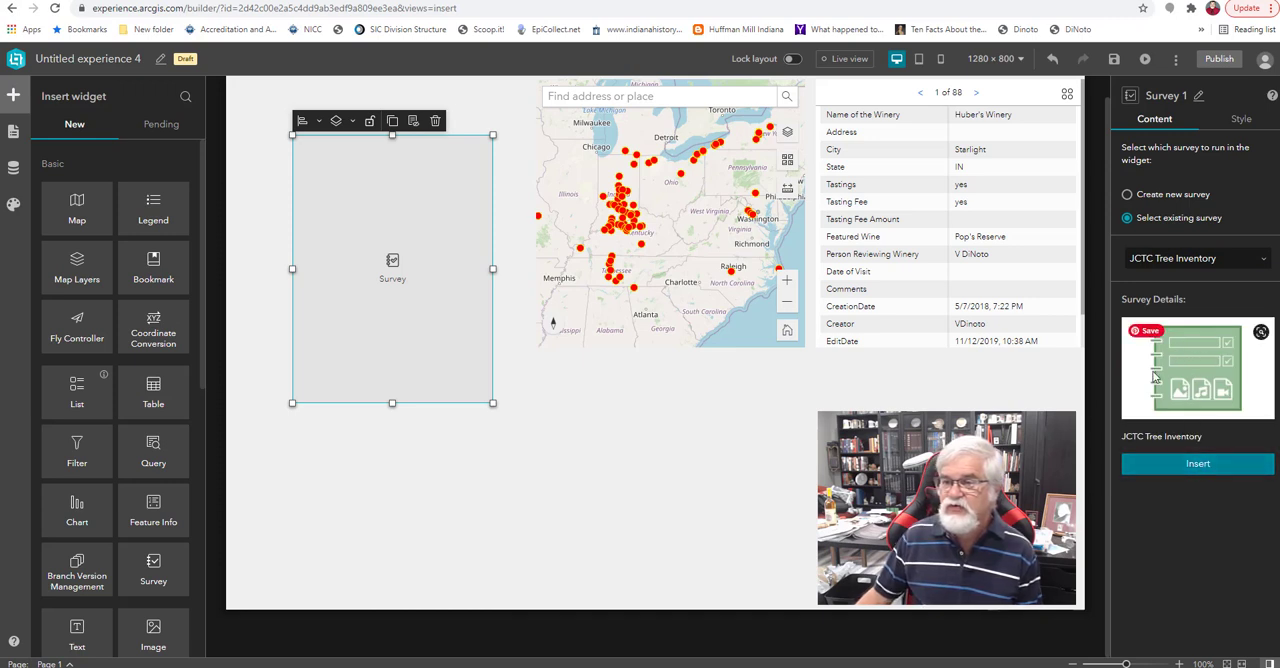
pyautogui.click(1198, 466)
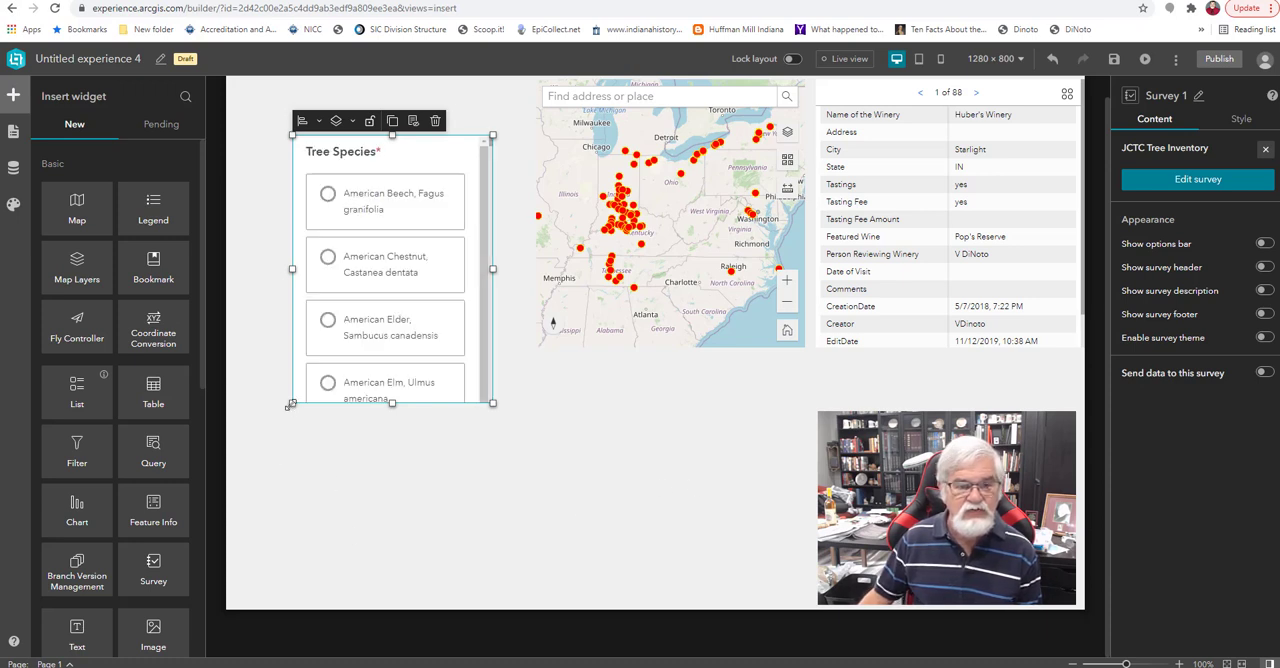
# Enlarge the Survey widget and position it near the top of the empty area left of the map.
pyautogui.moveTo(289, 404); pyautogui.dragTo(217, 465)
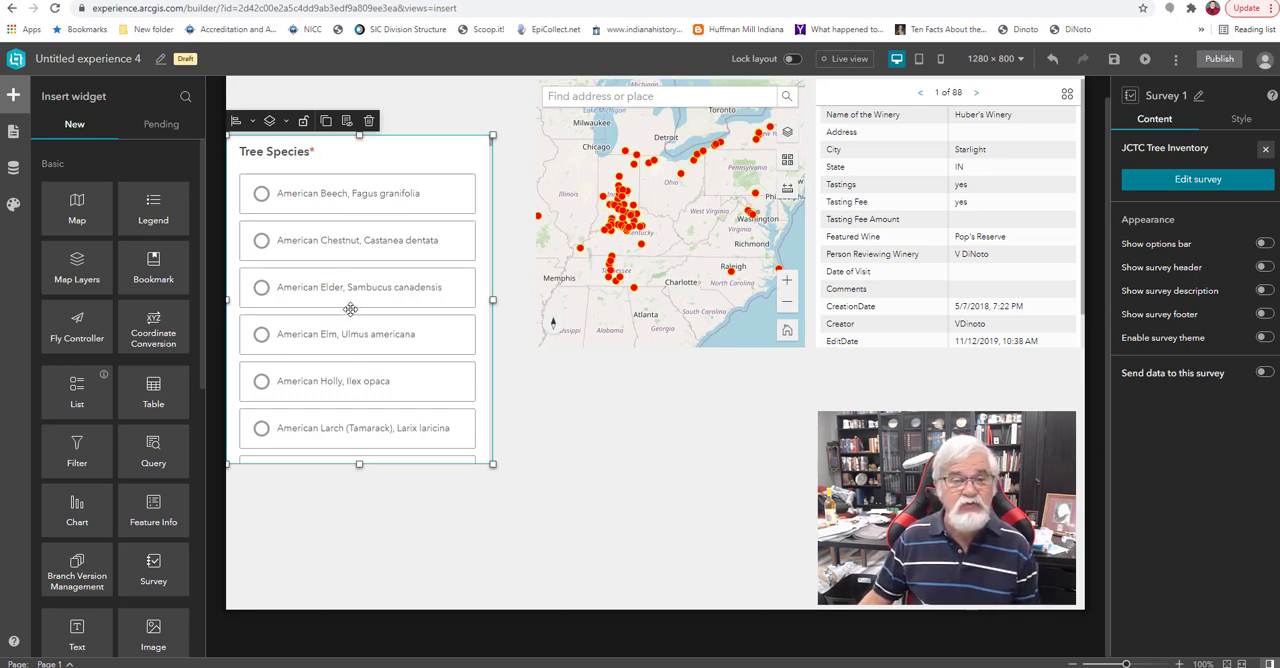
pyautogui.moveTo(350, 308); pyautogui.dragTo(356, 308)
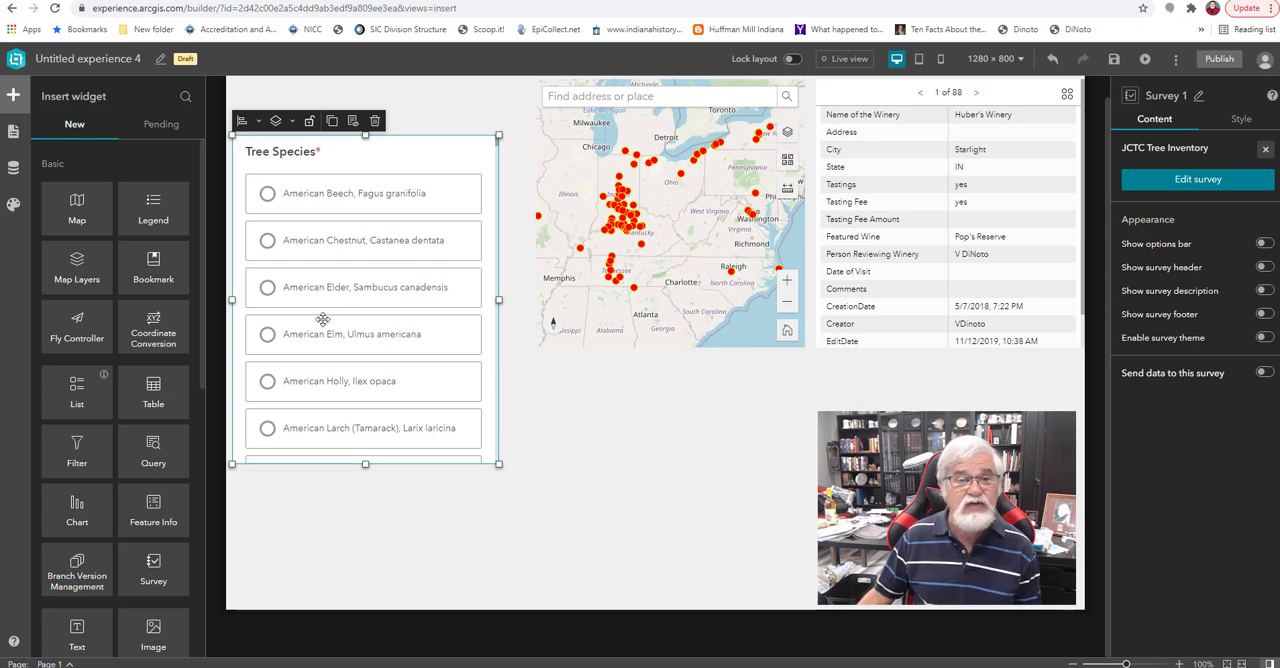
pyautogui.moveTo(366, 374); pyautogui.dragTo(472, 346)
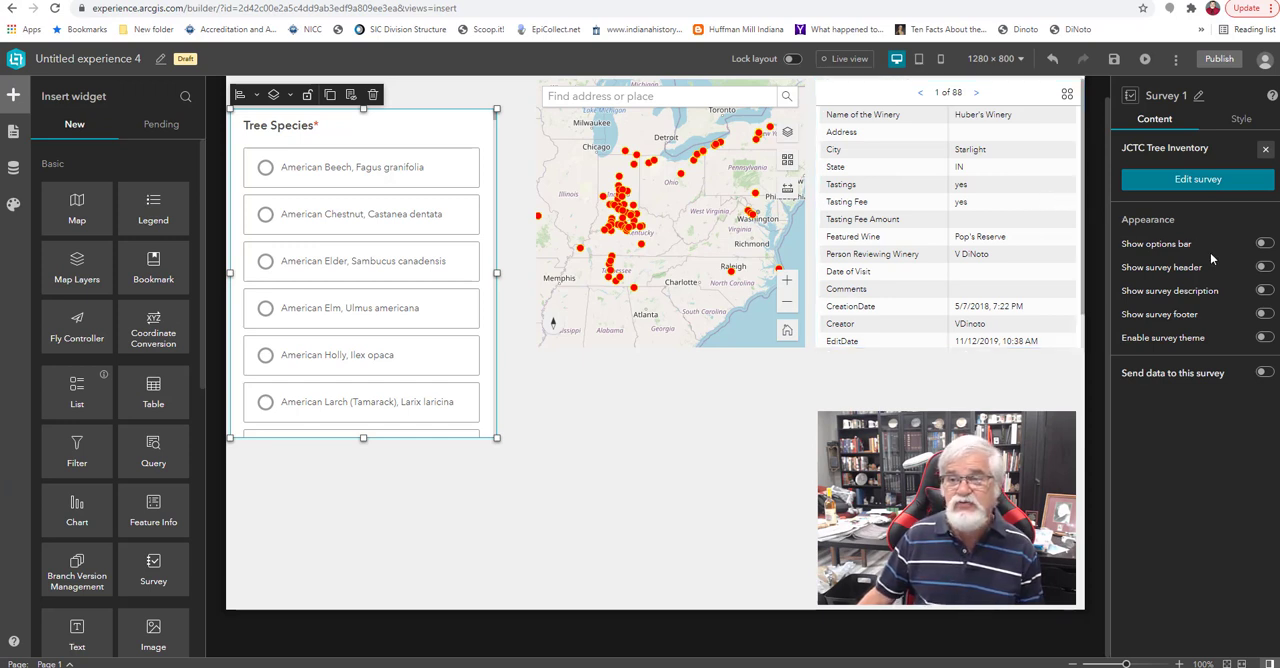
# Turn on the survey header and survey description for the Survey widget, and delete the widget from the page.
pyautogui.click(1265, 268)
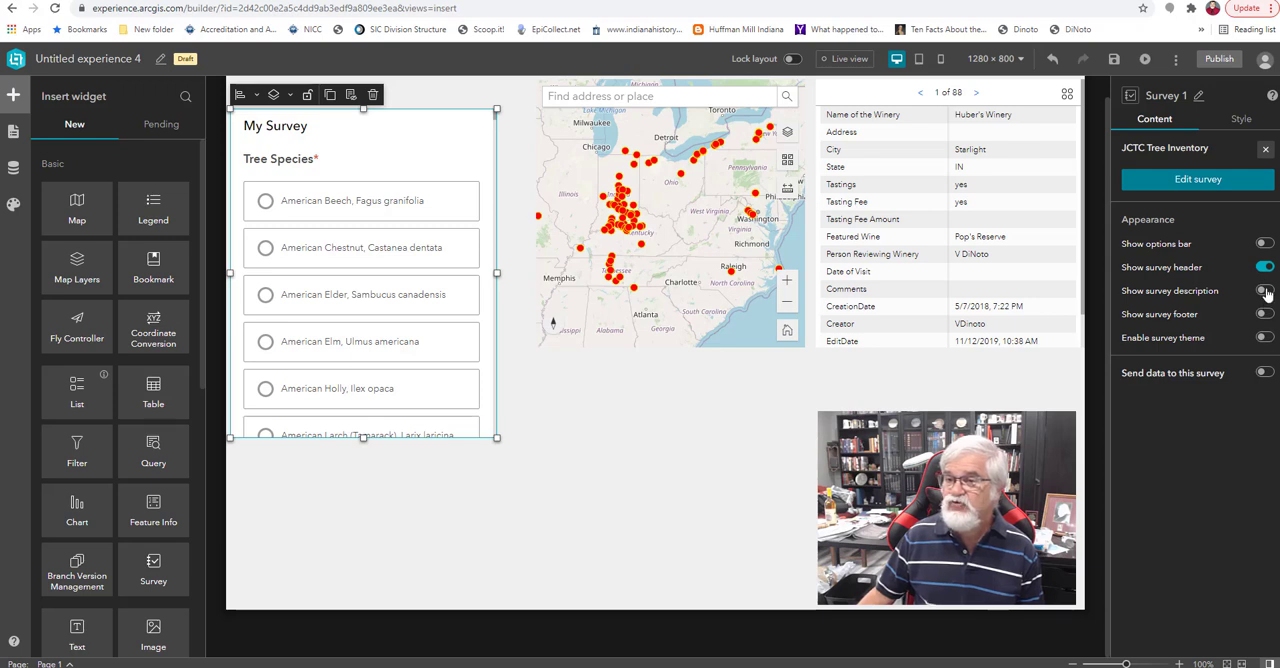
pyautogui.click(1264, 290)
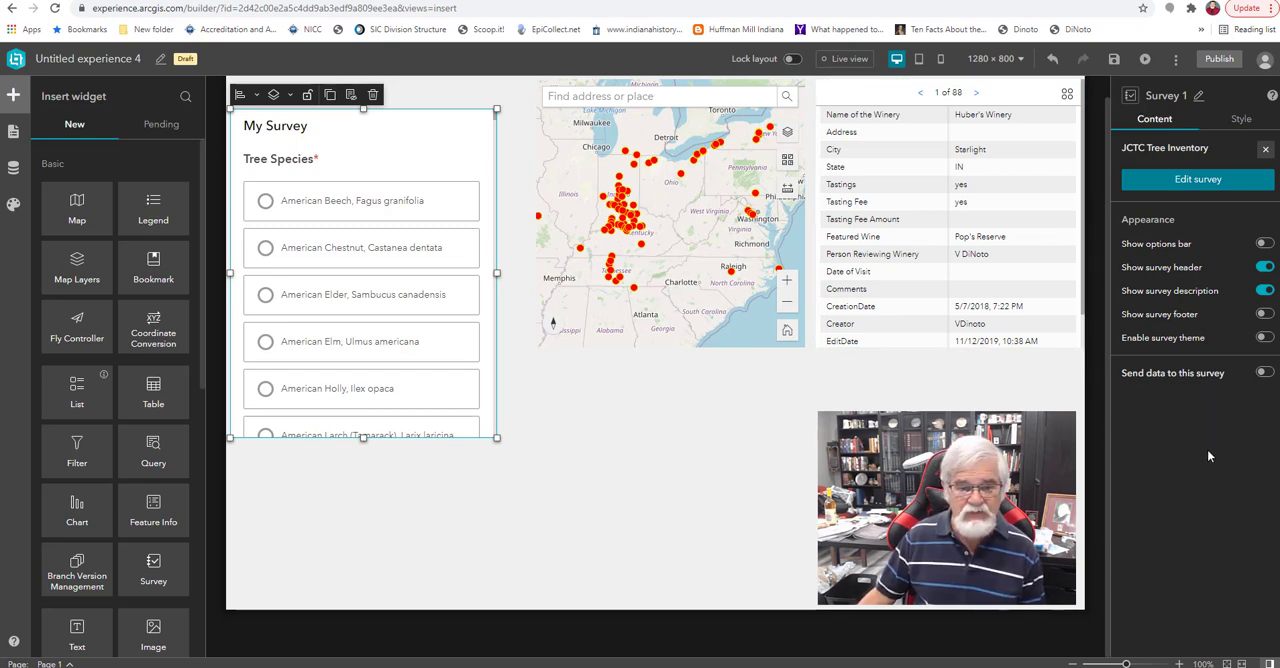
pyautogui.click(618, 502)
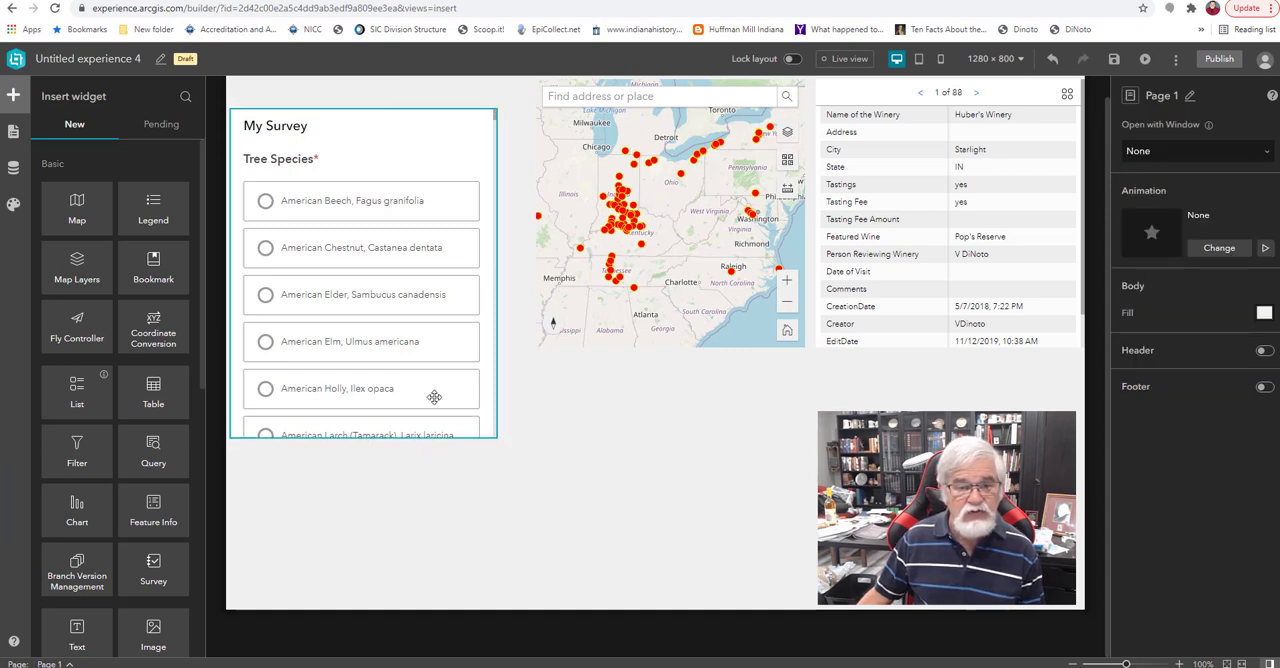
pyautogui.click(432, 396)
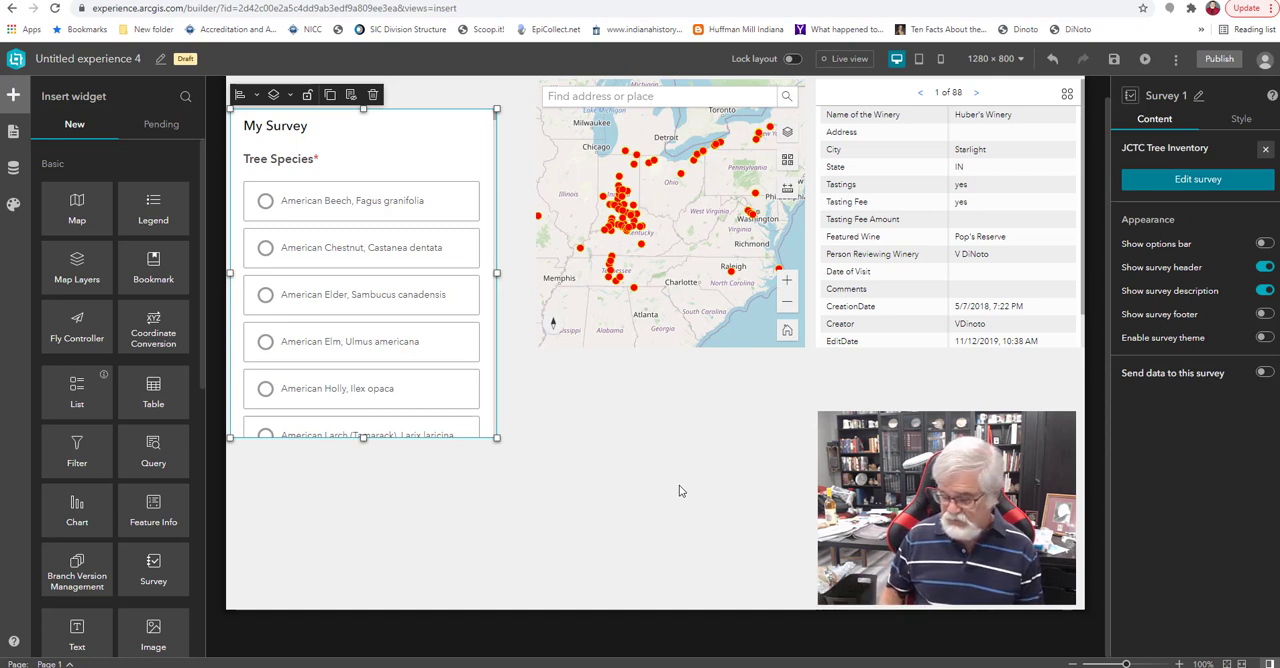
pyautogui.press('Delete')
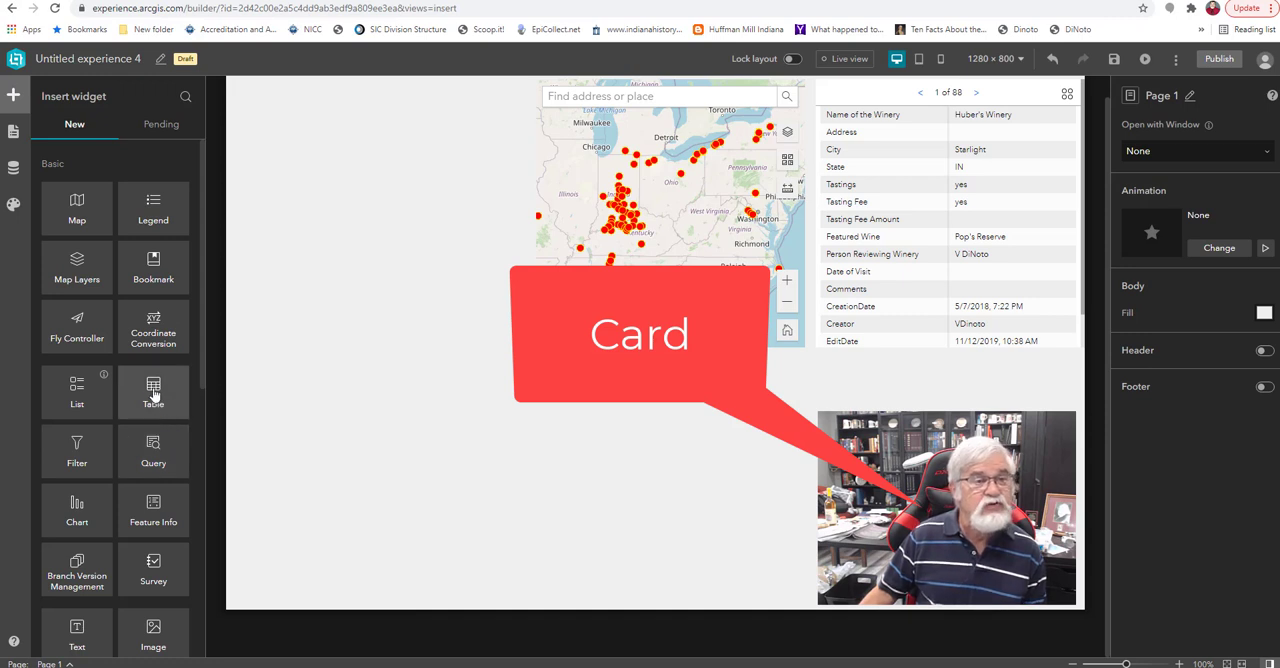
# Add a Card widget in the empty area left of the map, using the first Classic template.
pyautogui.scroll(-3, 153, 355)
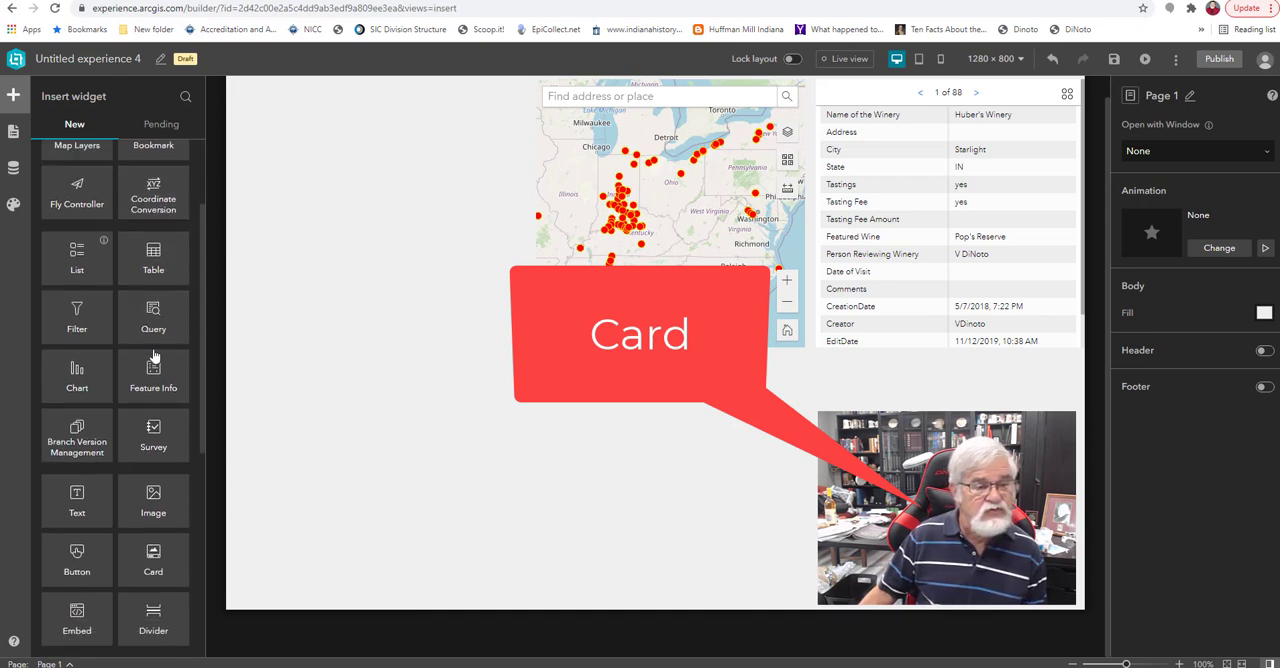
pyautogui.moveTo(153, 560); pyautogui.dragTo(403, 329)
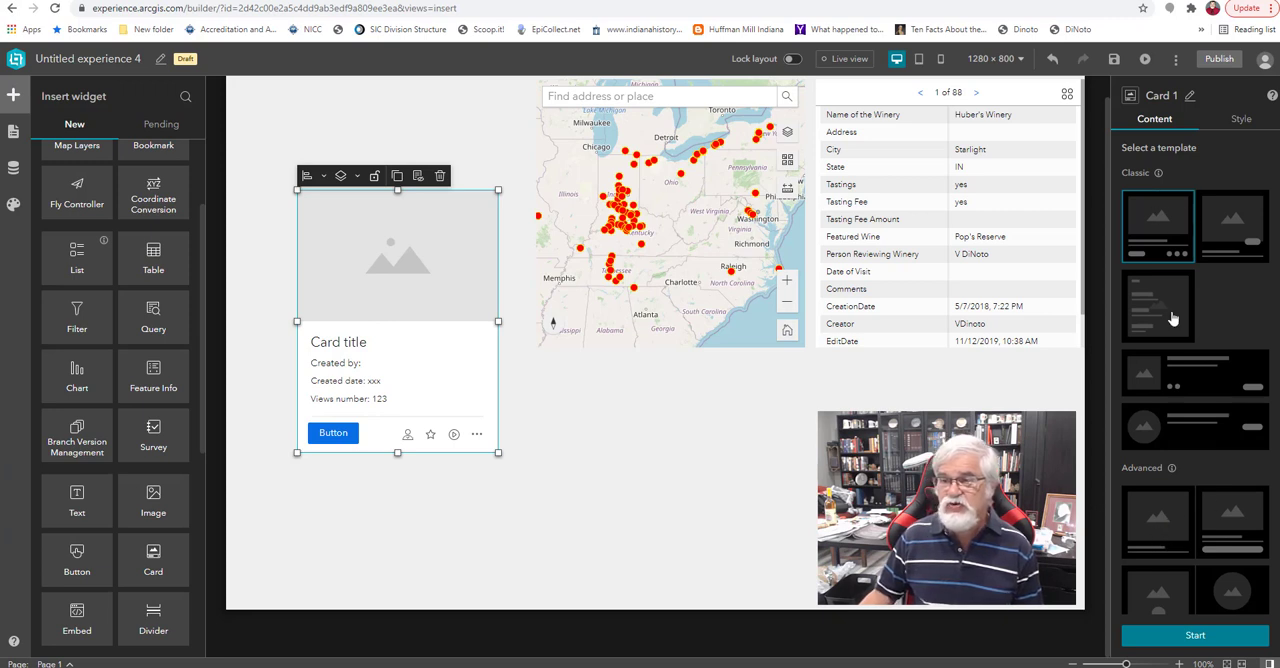
pyautogui.click(1197, 637)
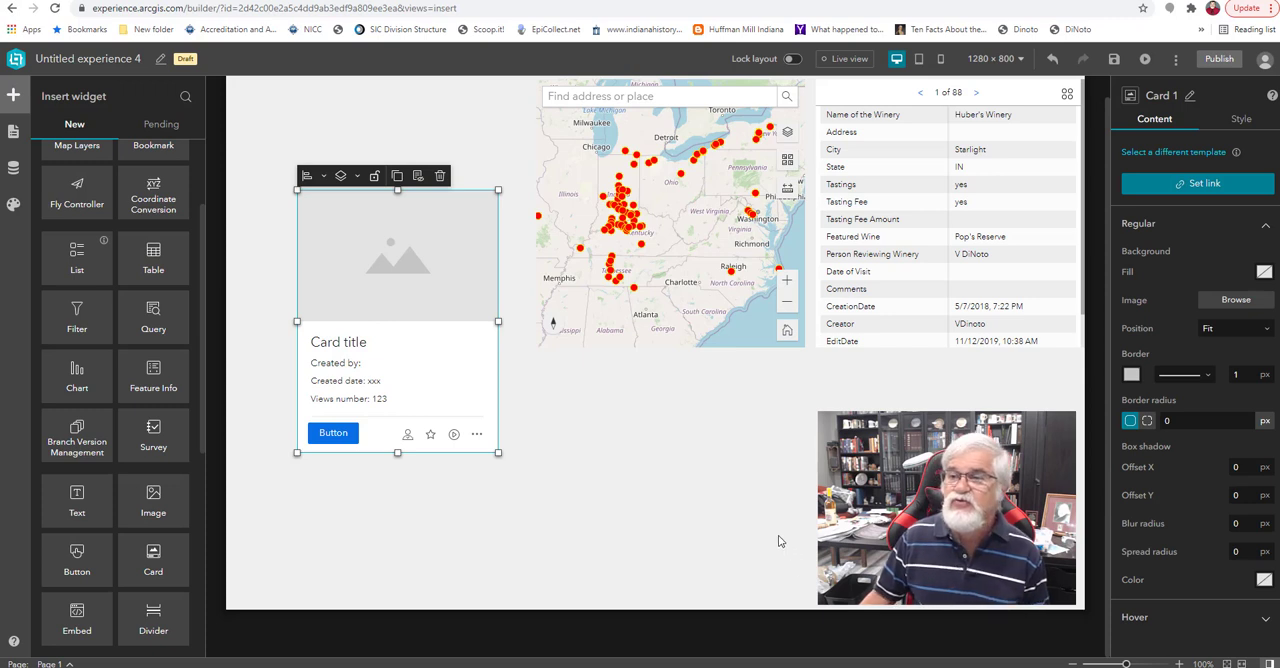
pyautogui.click(1178, 187)
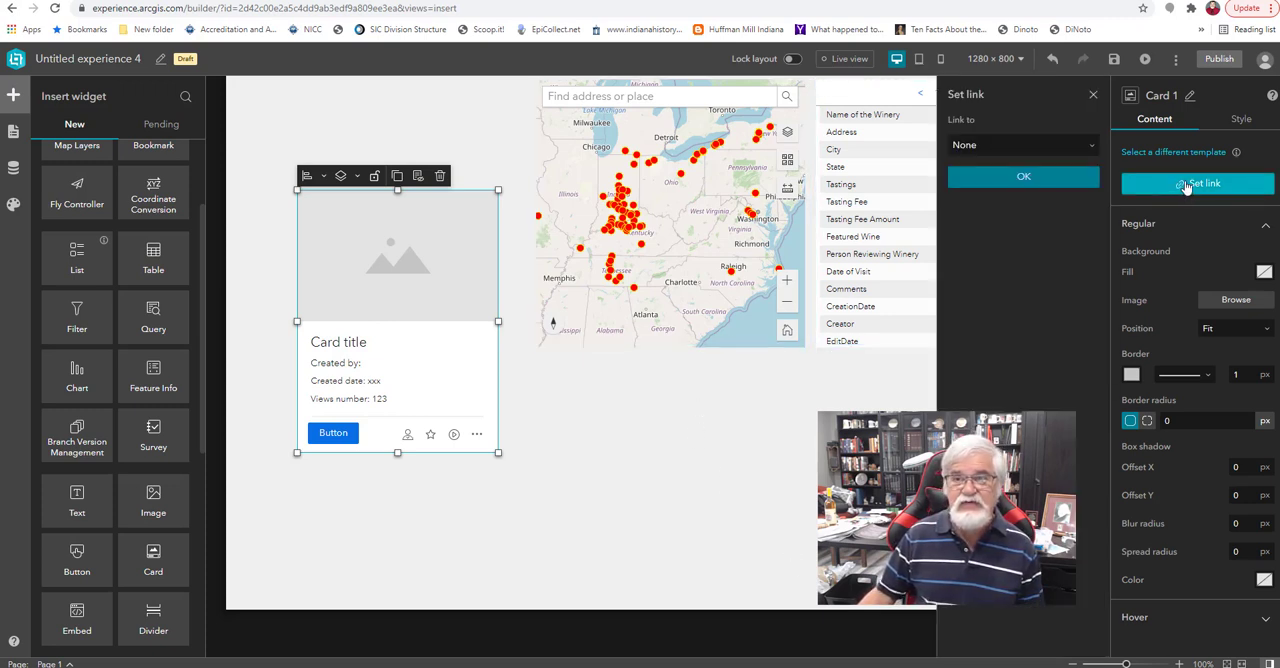
pyautogui.click(1058, 155)
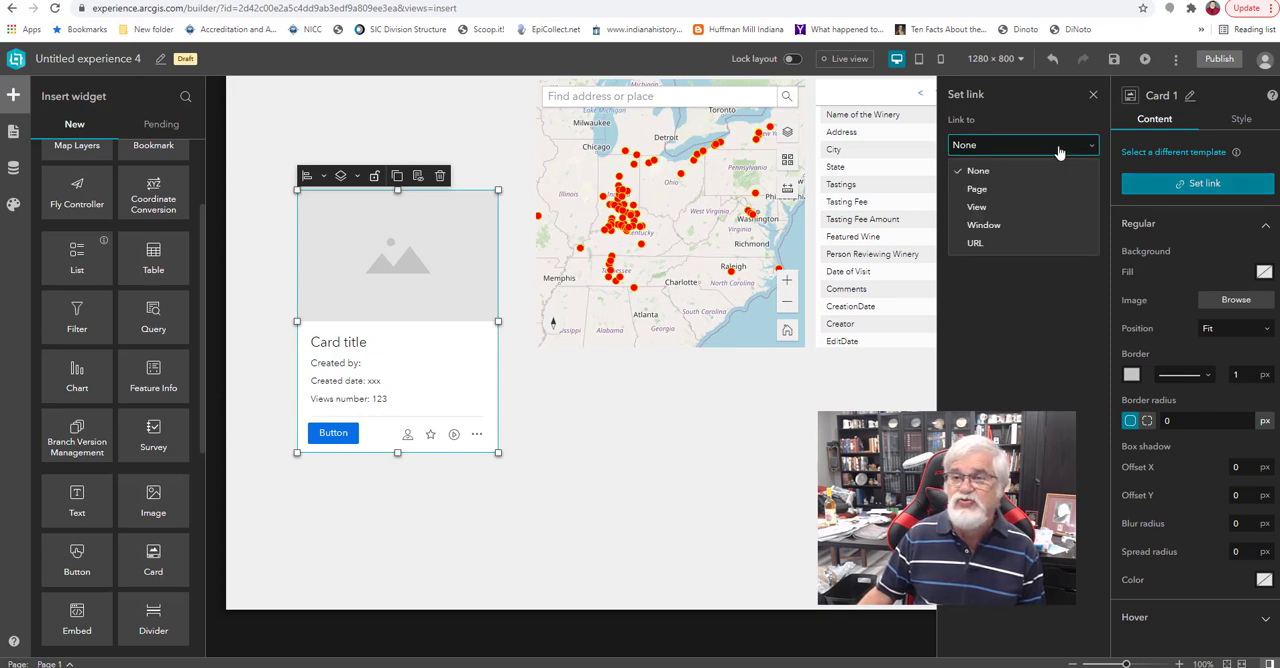
pyautogui.click(977, 245)
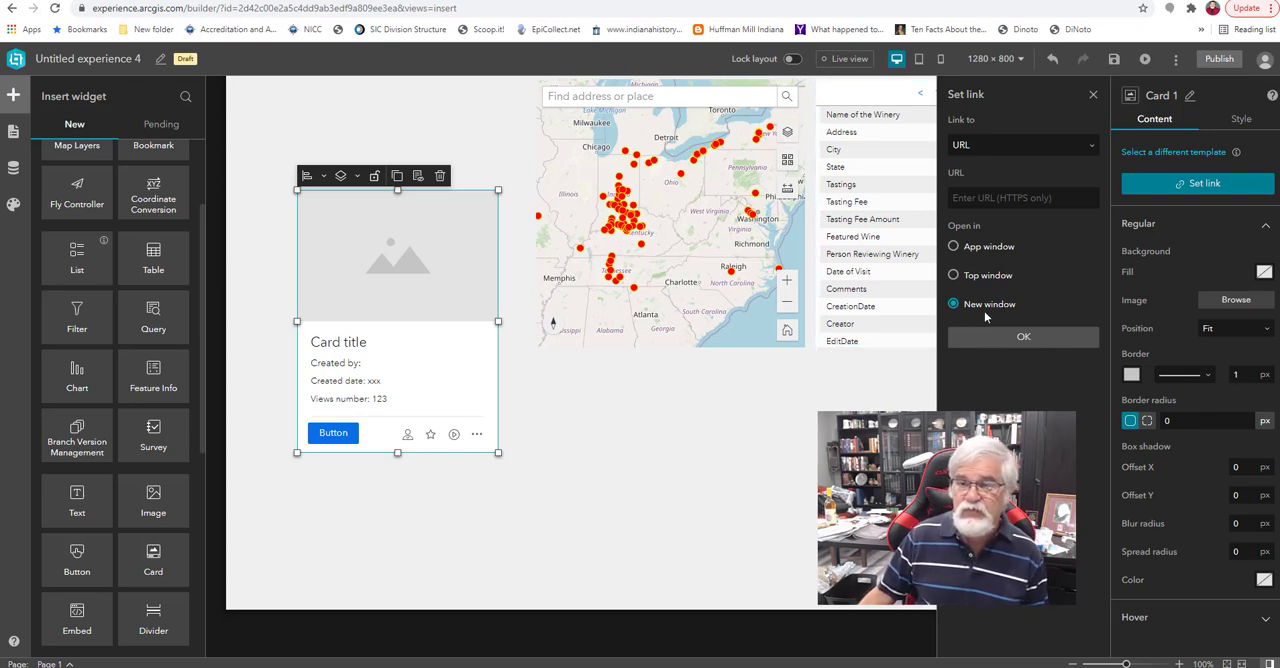
pyautogui.click(1017, 192)
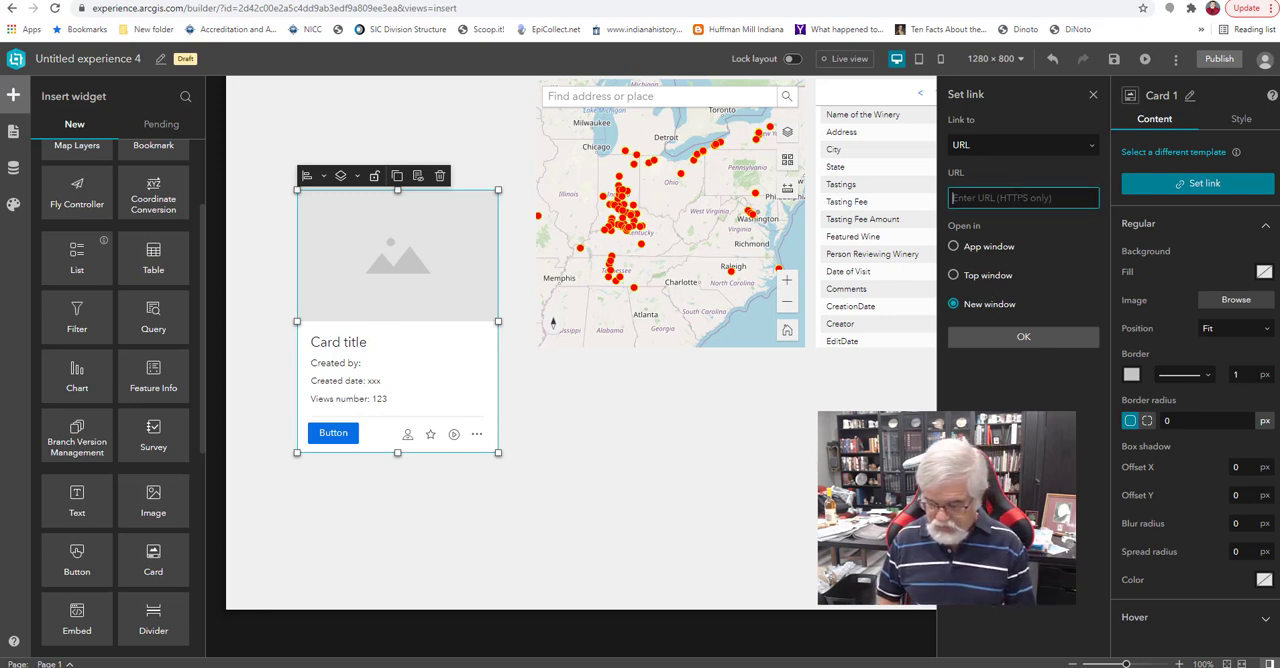
pyautogui.write('https:')
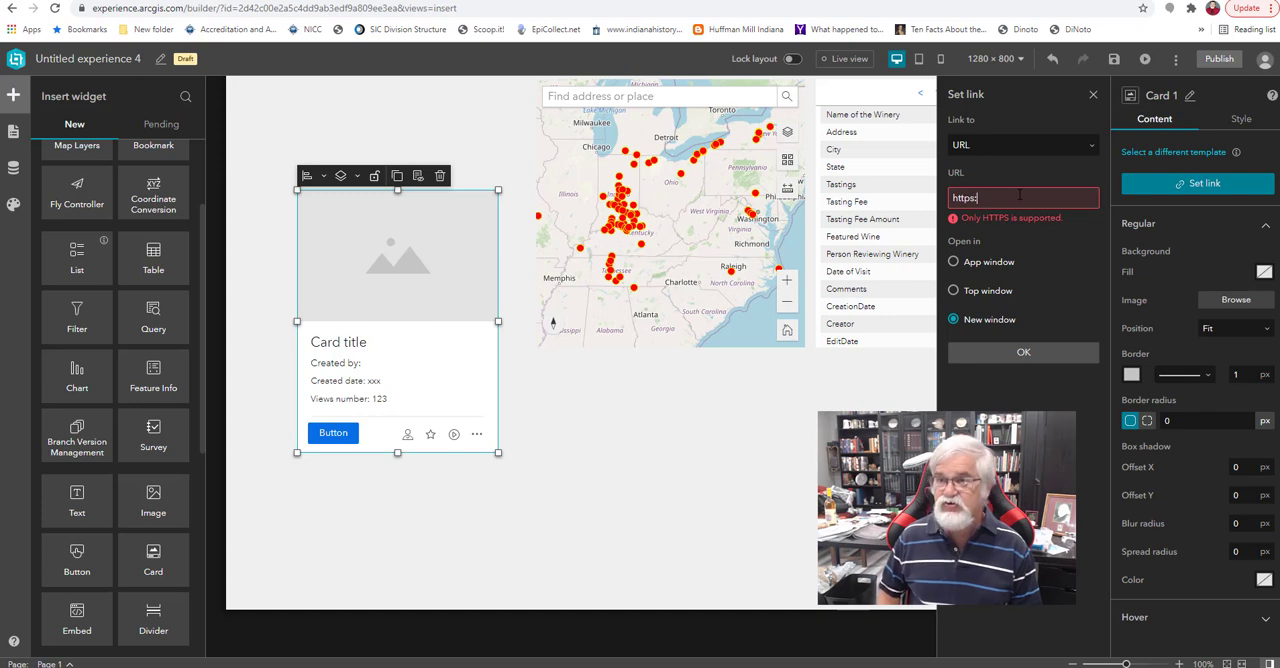
pyautogui.write('//')
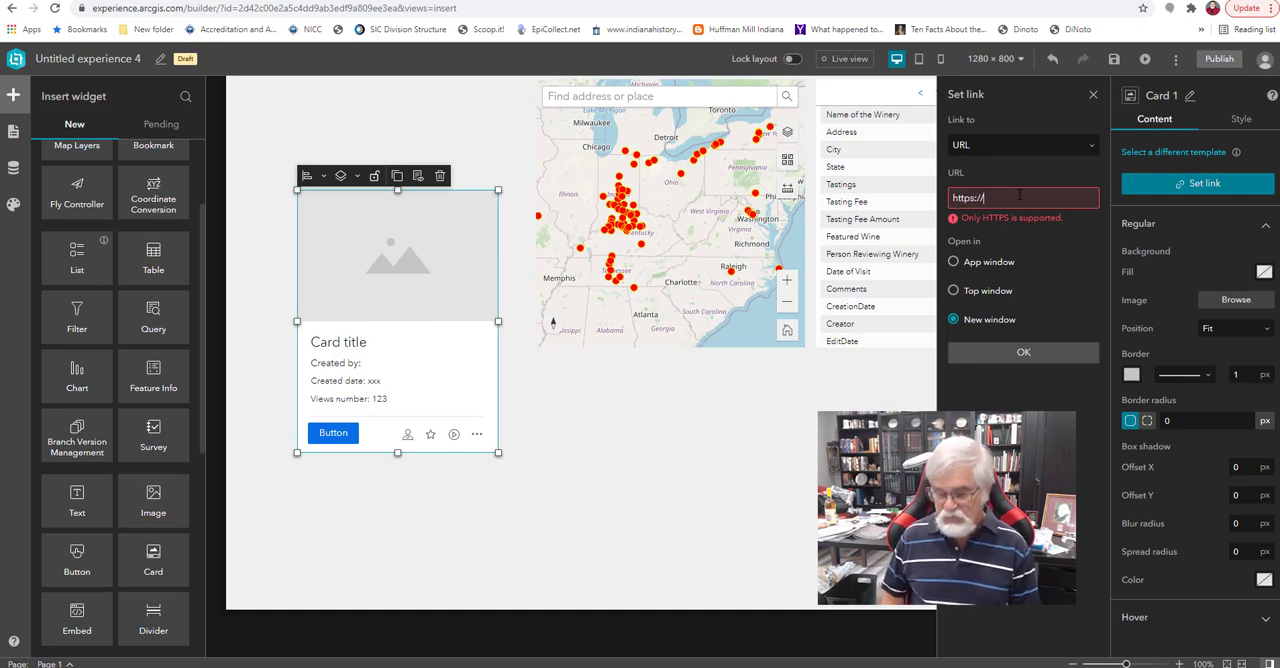
pyautogui.write('geotech')
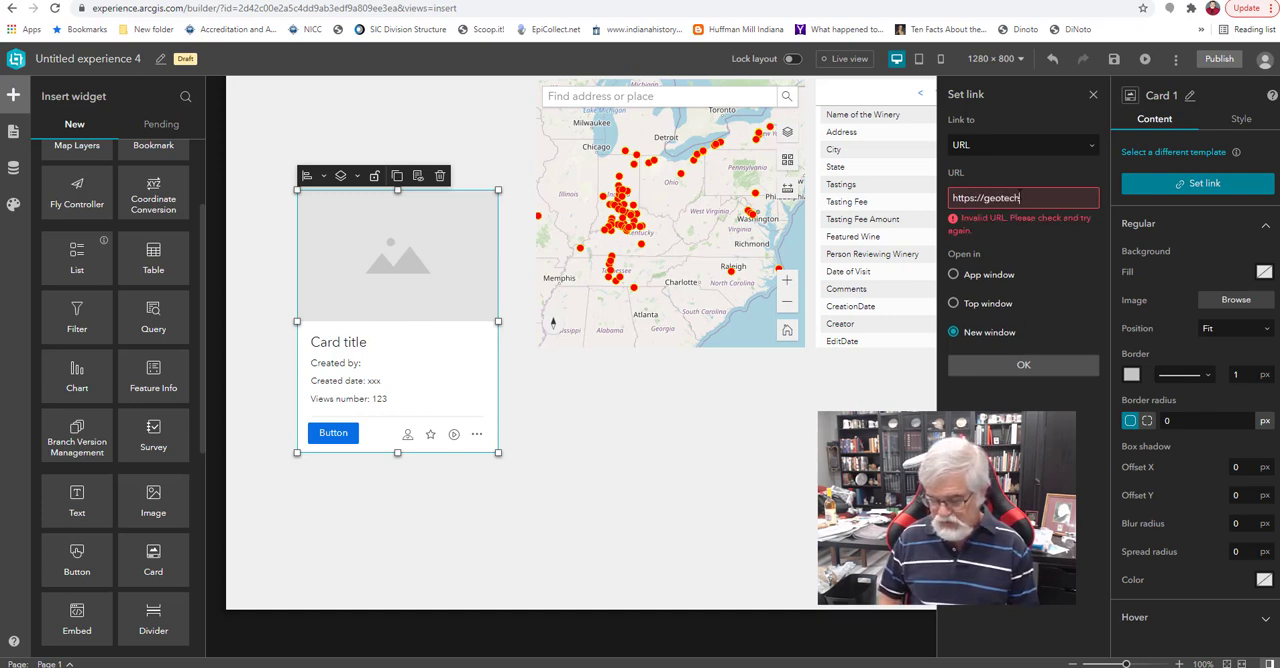
pyautogui.write('center.org')
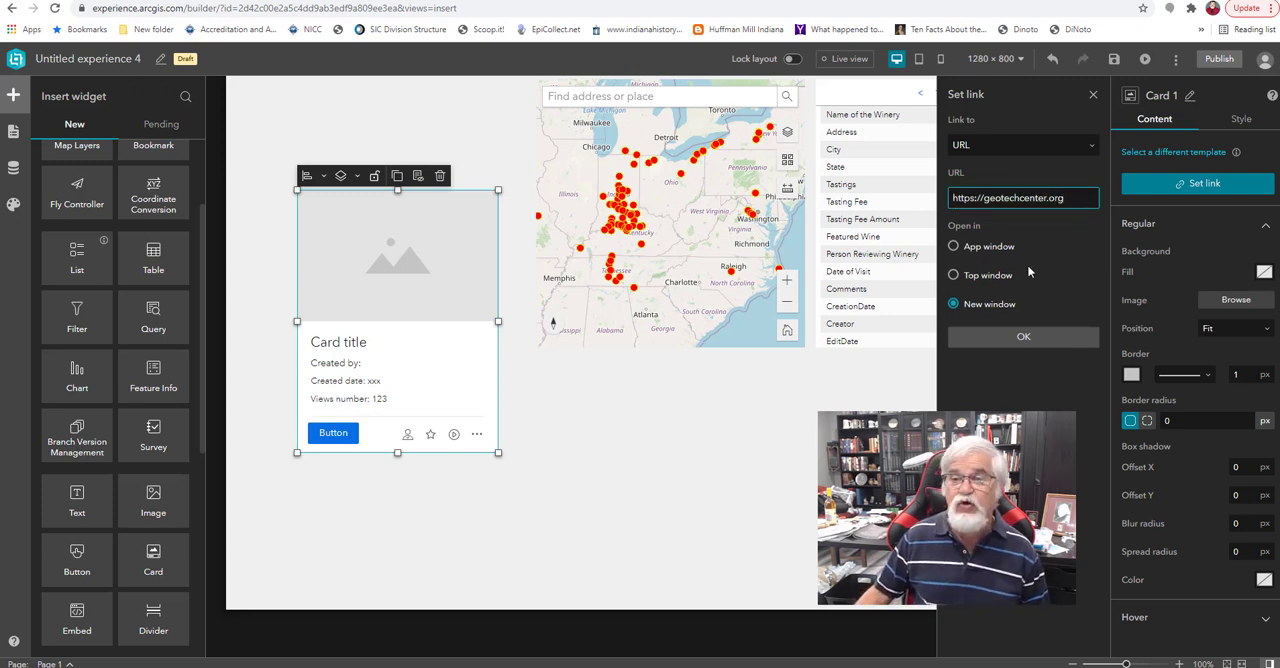
pyautogui.click(1024, 337)
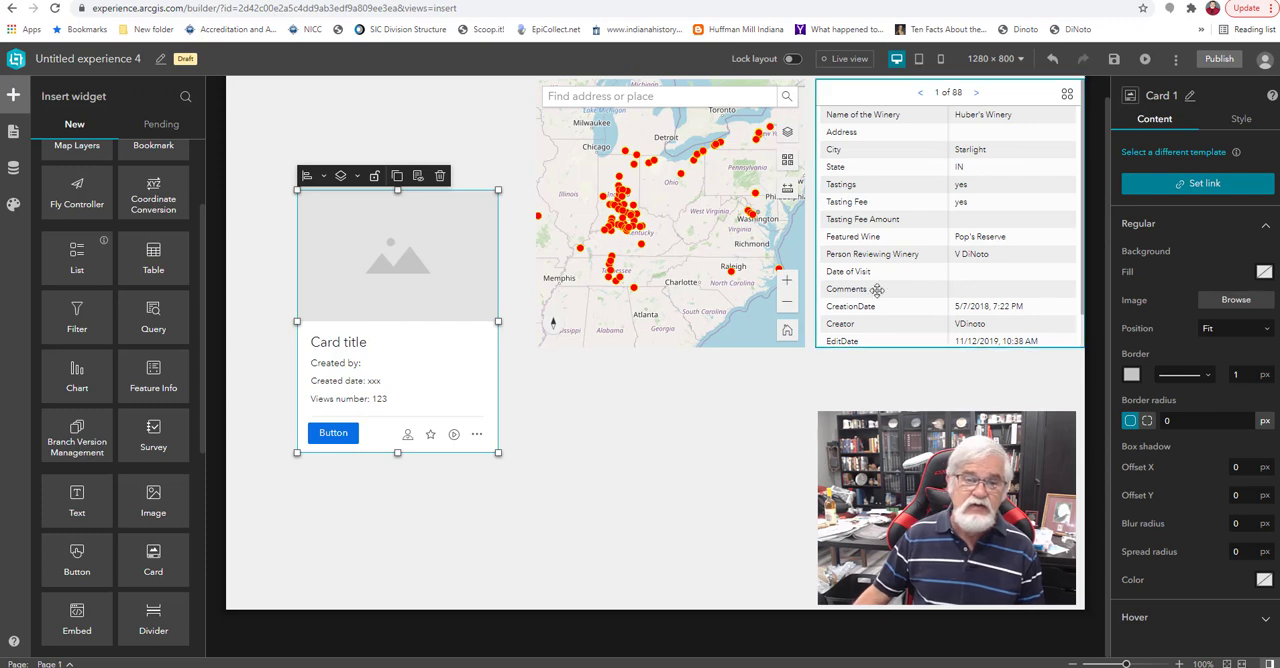
# Save the experience and test the card's link in a preview, returning to the builder.
pyautogui.click(1114, 60)
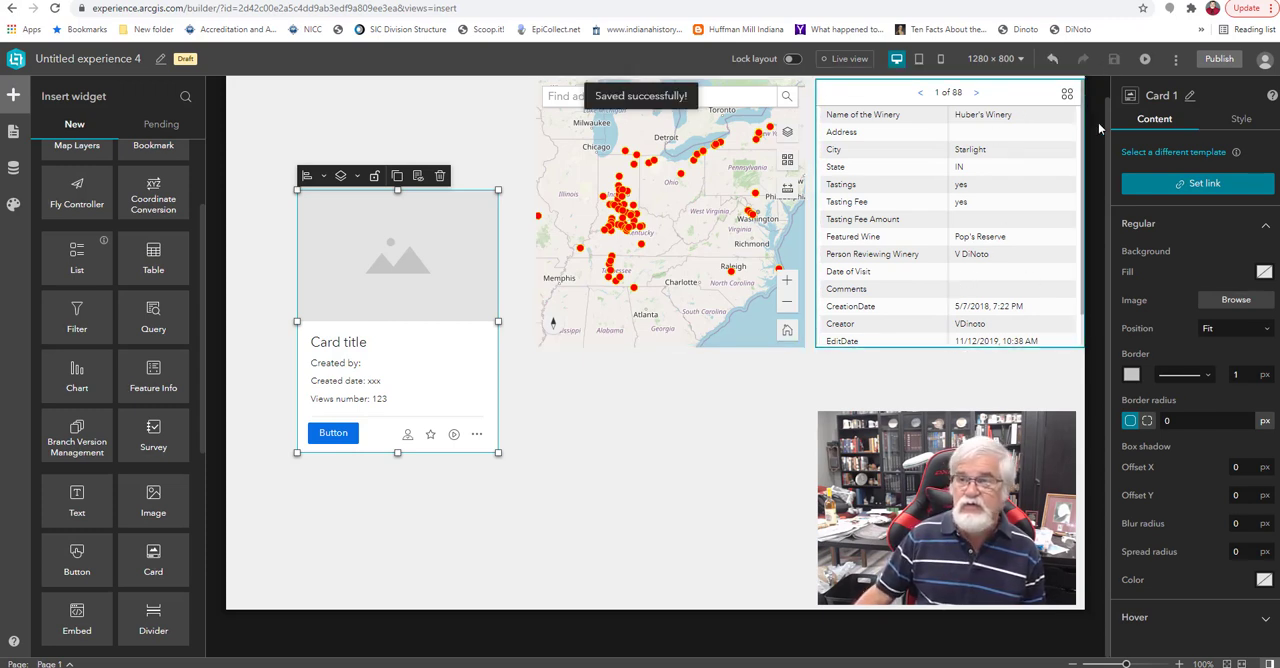
pyautogui.click(1145, 59)
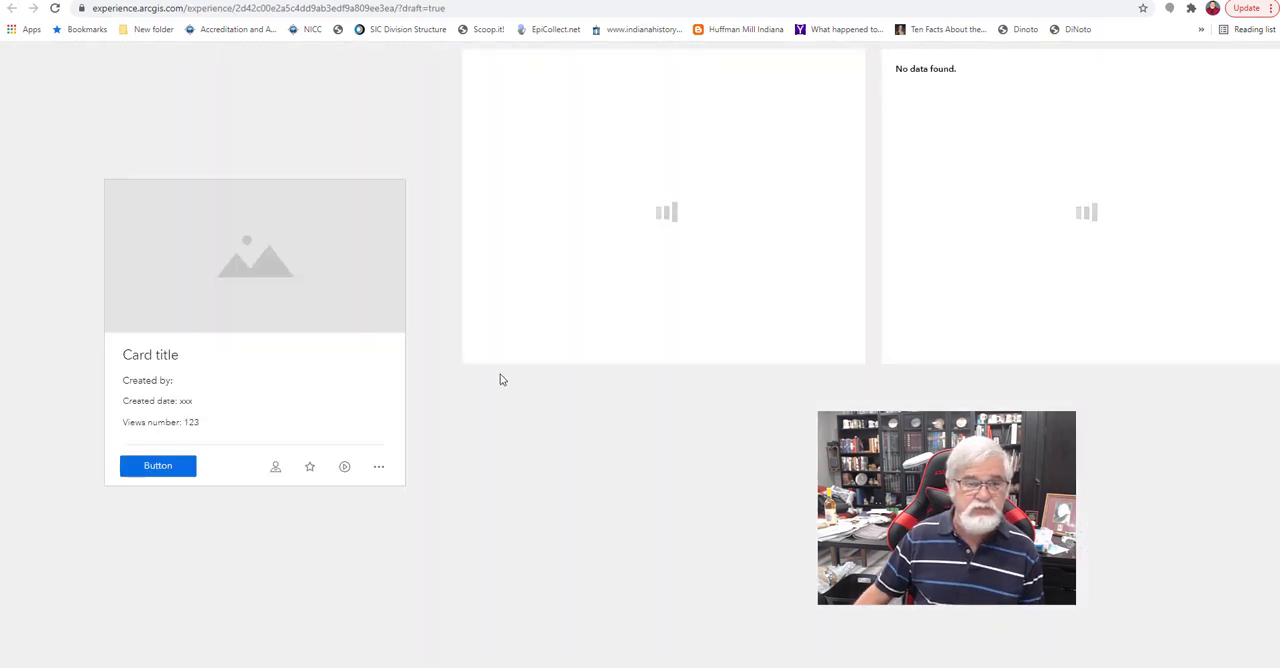
pyautogui.click(279, 338)
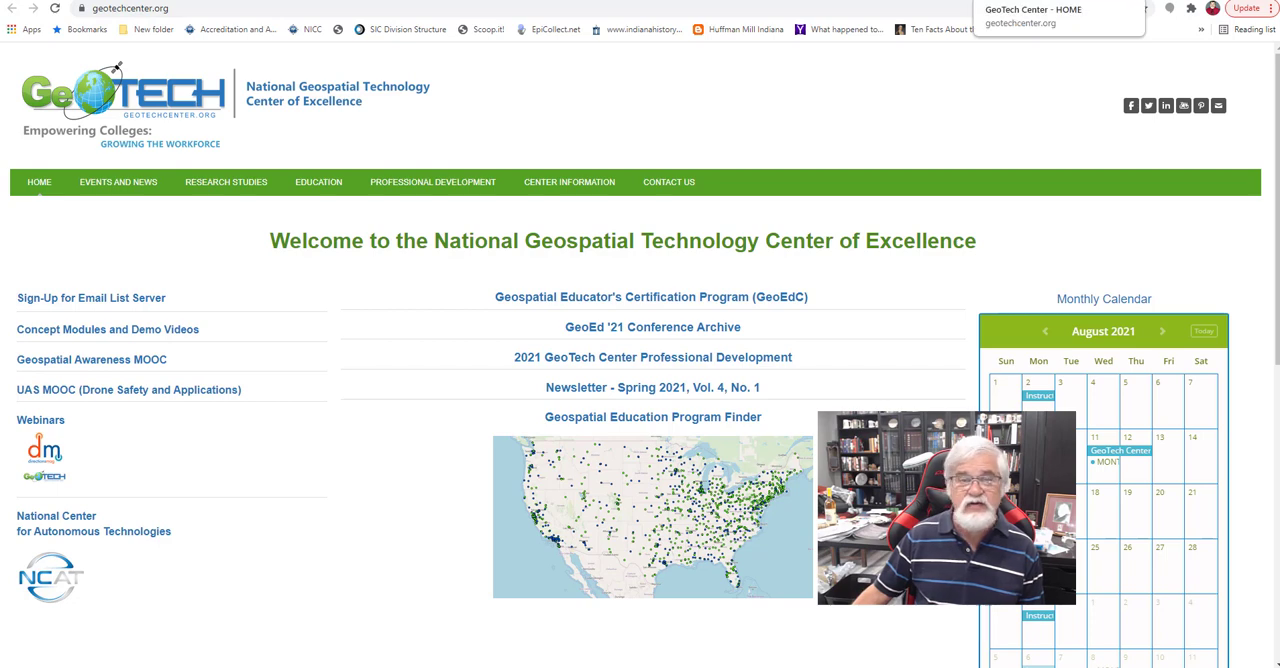
pyautogui.click(1010, 1)
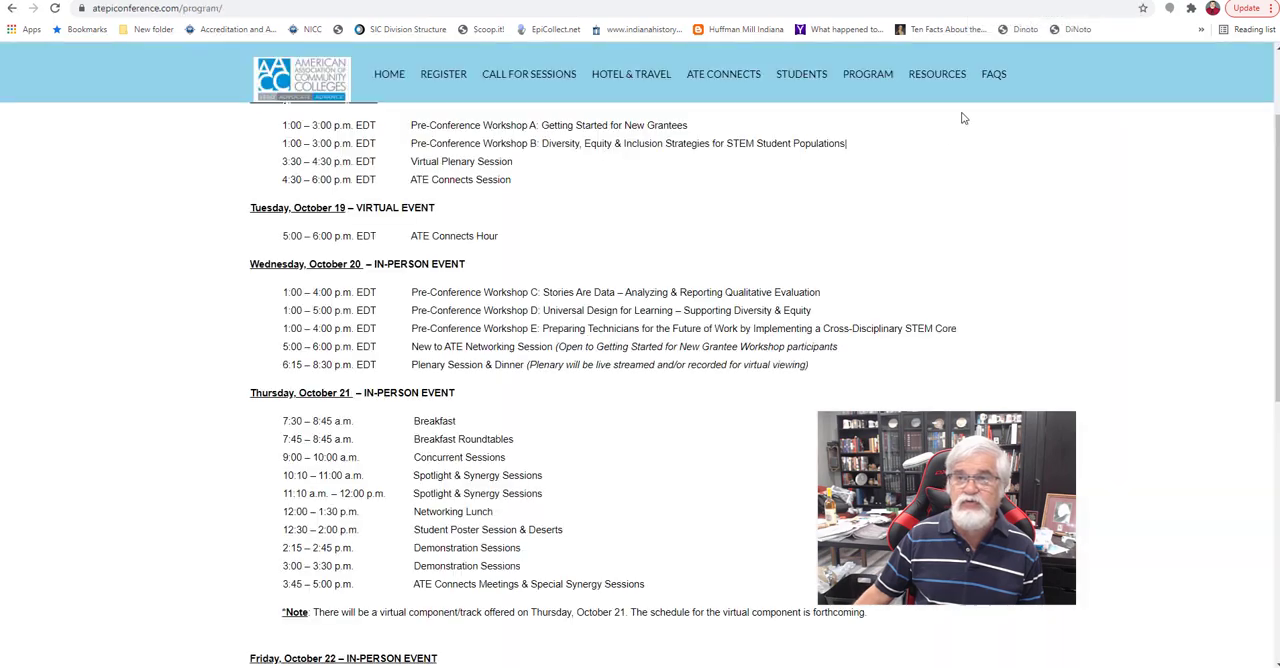
pyautogui.click(1020, 2)
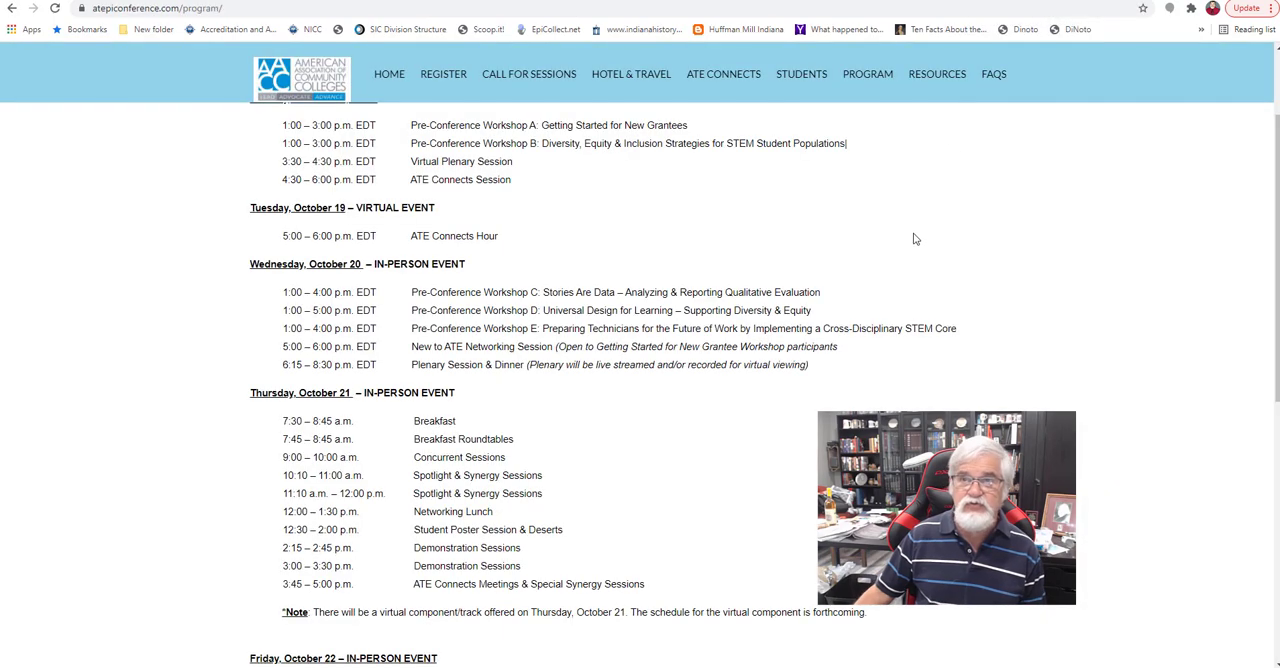
pyautogui.click(1010, 2)
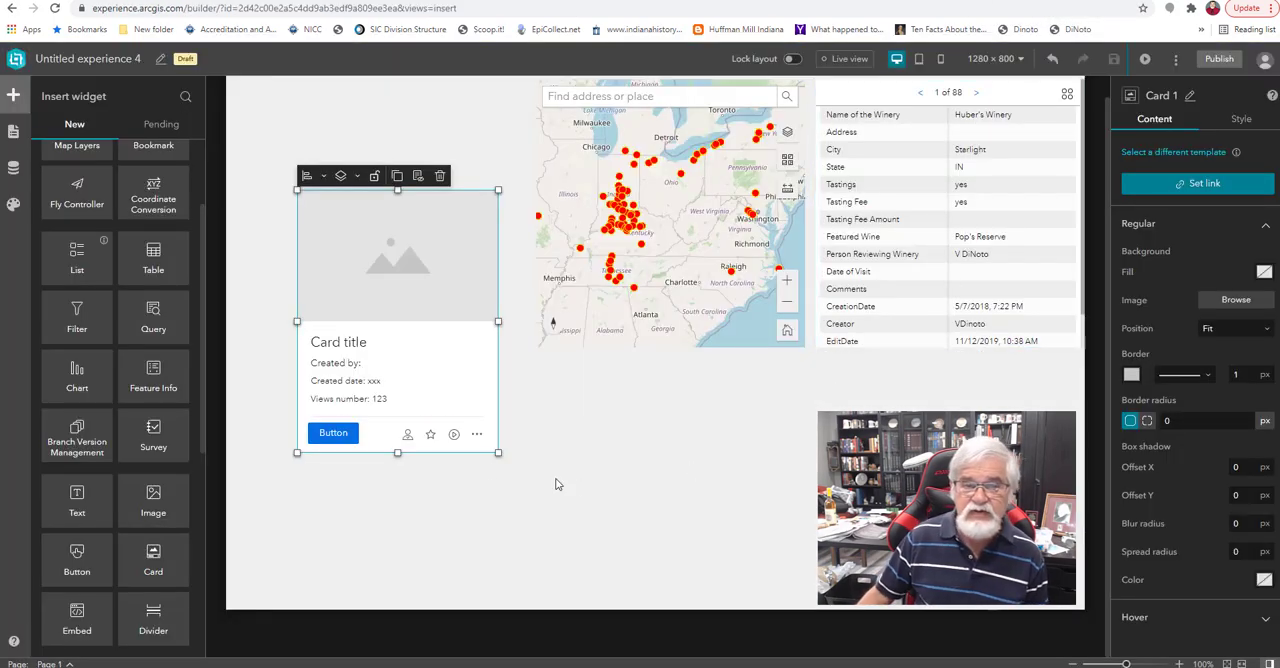
# Inspect the text settings of the card's title, "Created by" and "Created date" lines.
pyautogui.click(381, 341)
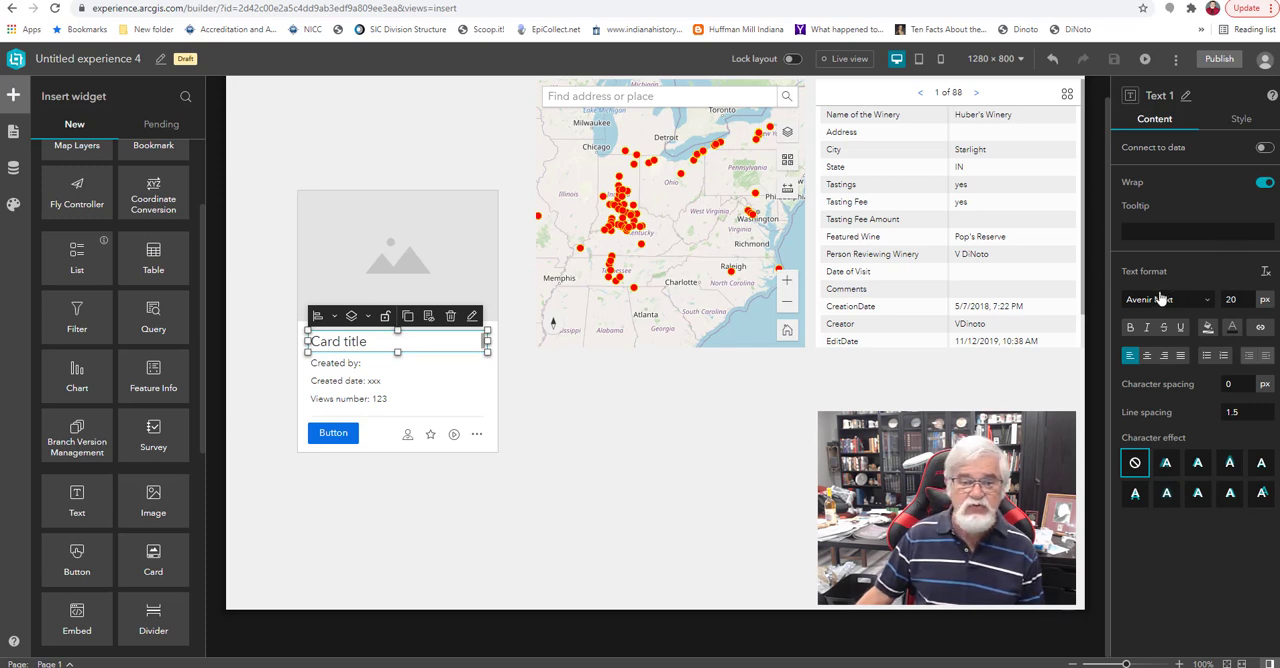
pyautogui.click(329, 365)
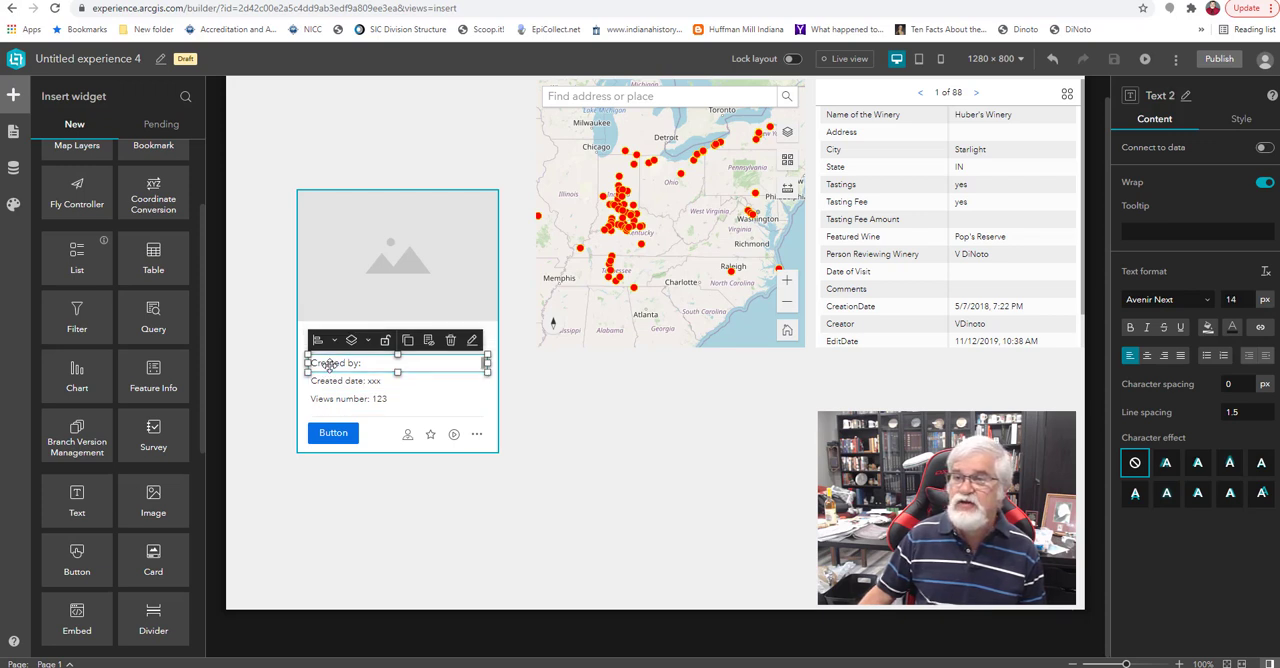
pyautogui.moveTo(329, 365); pyautogui.dragTo(371, 393)
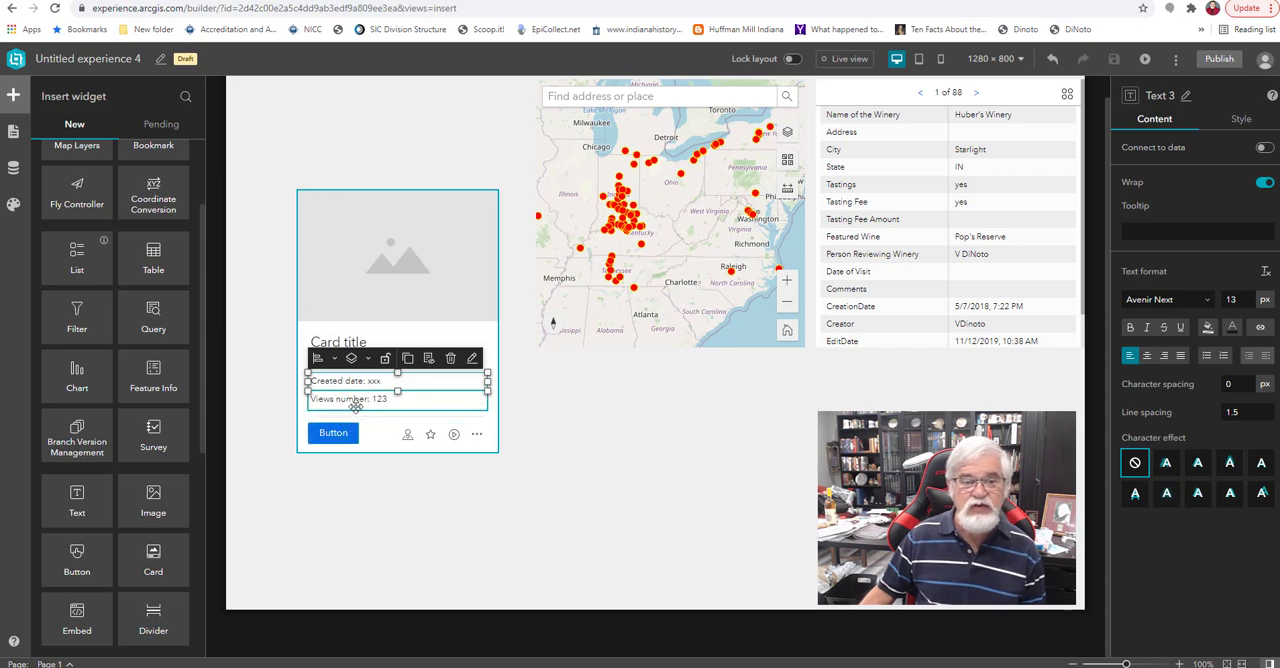
pyautogui.click(333, 432)
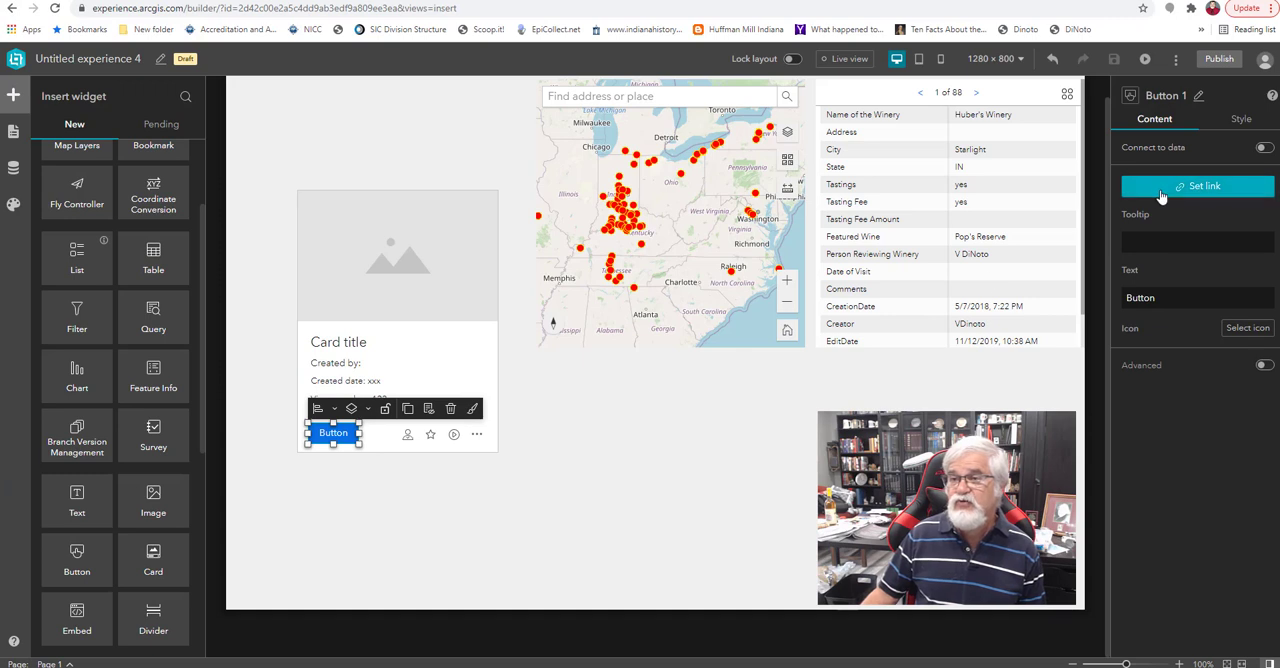
pyautogui.click(1173, 188)
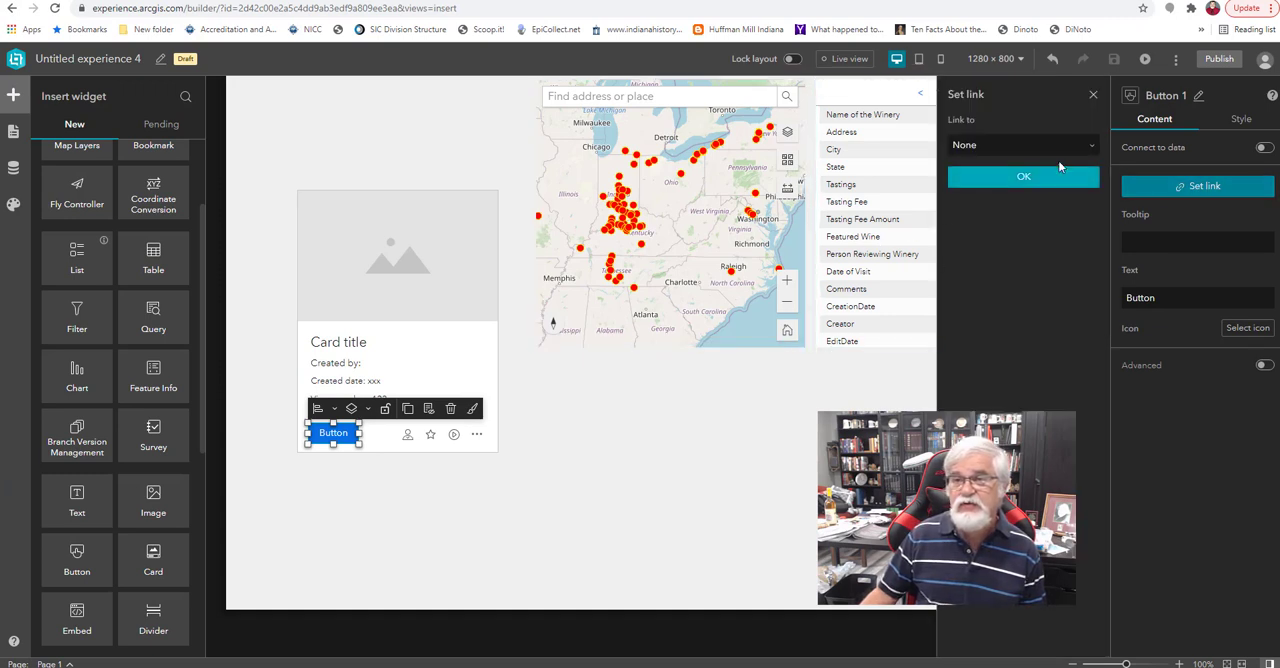
pyautogui.click(1076, 148)
pyautogui.click(972, 249)
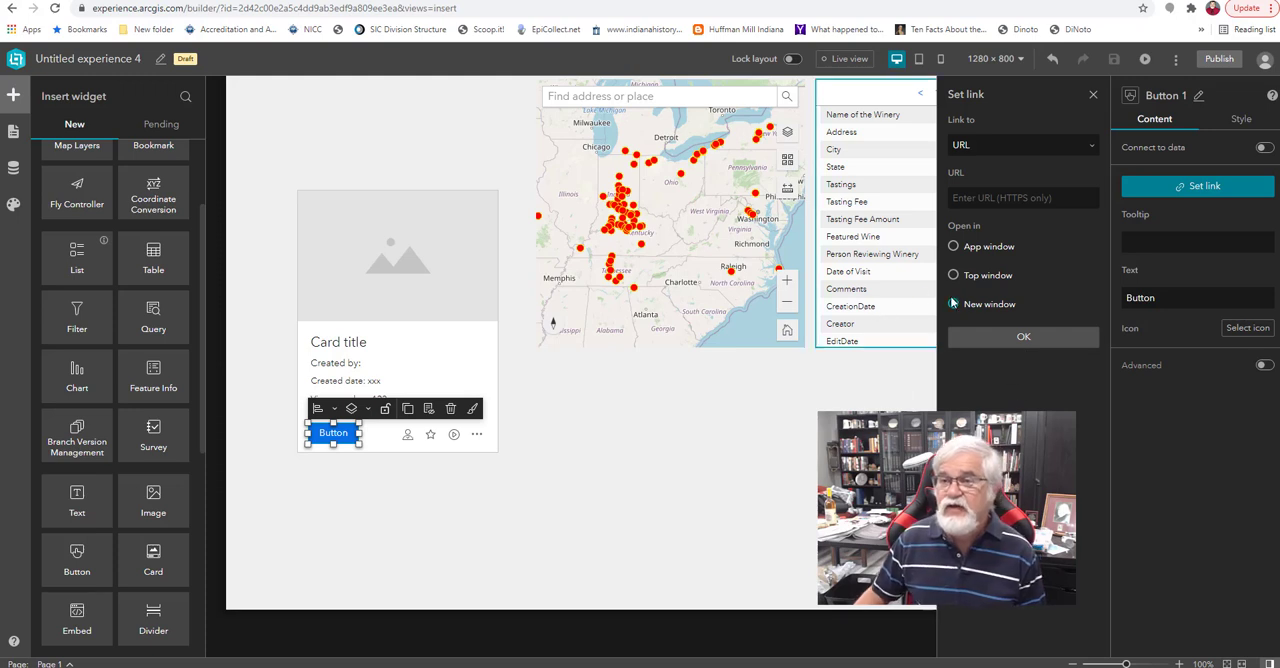
pyautogui.click(969, 196)
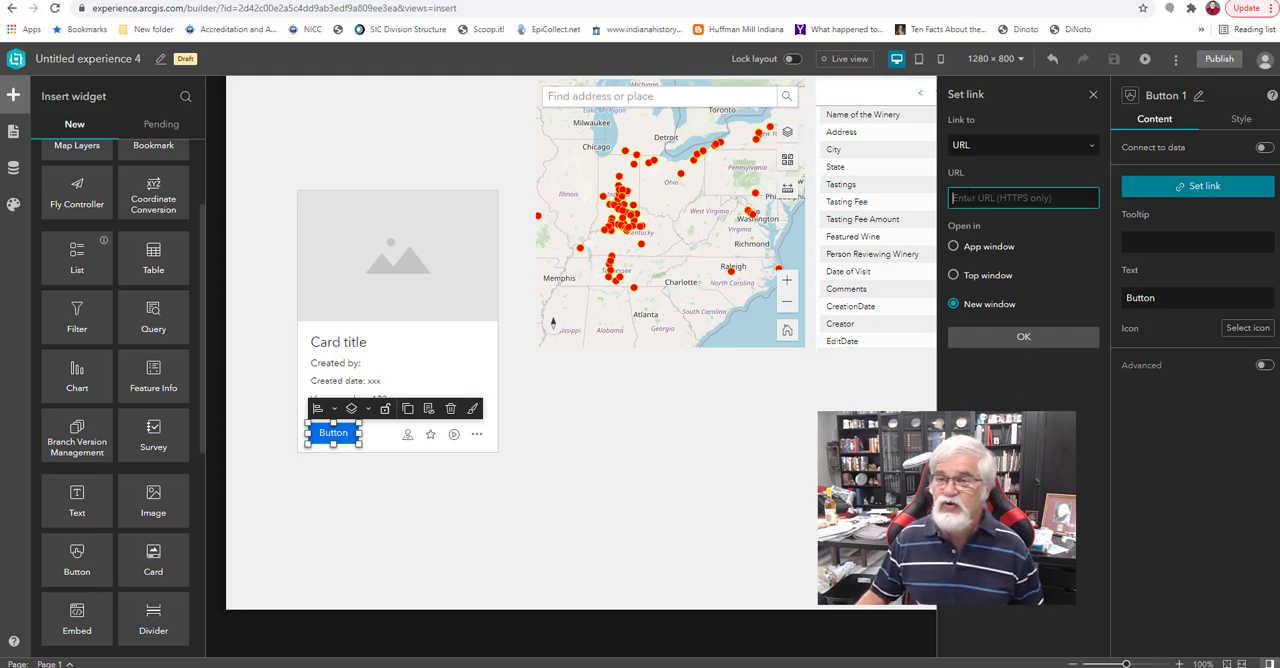
pyautogui.write('htt')
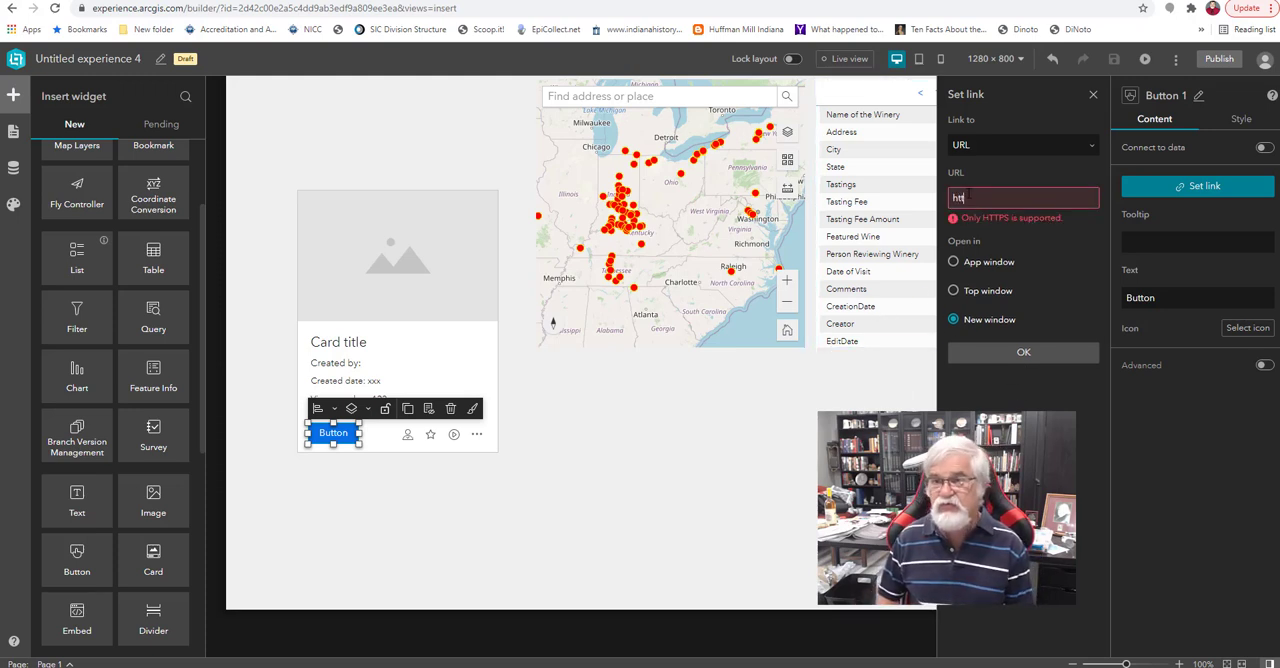
pyautogui.write('ps:')
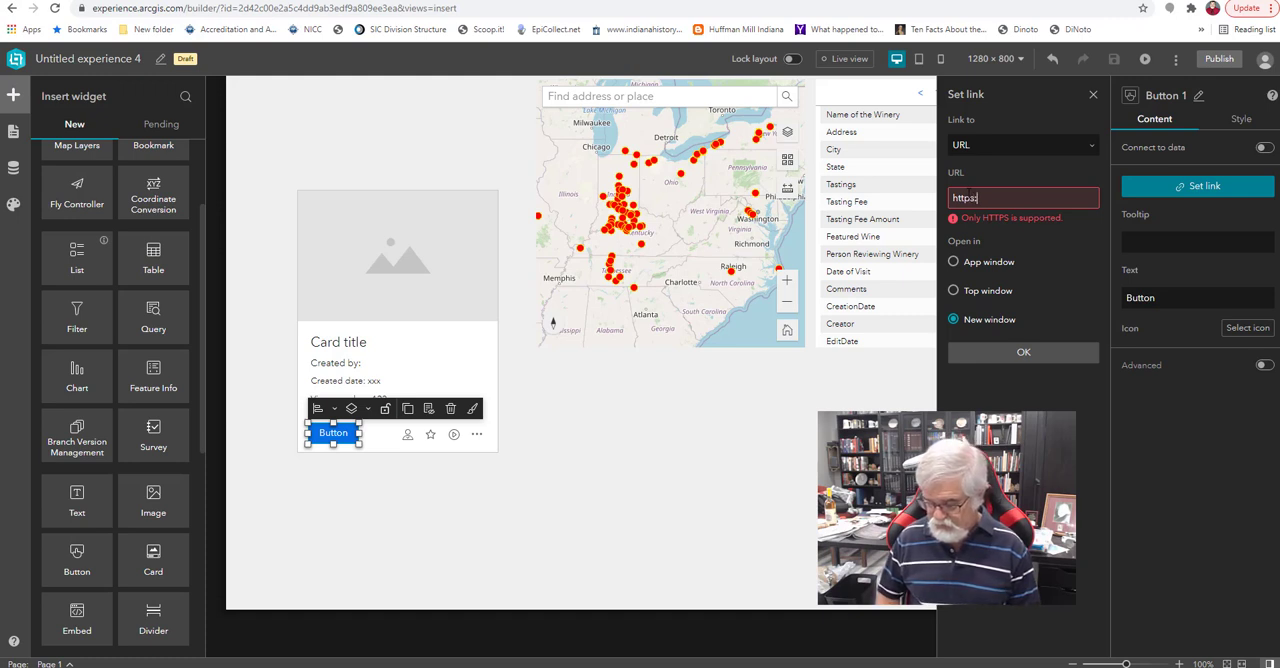
pyautogui.write('//geote')
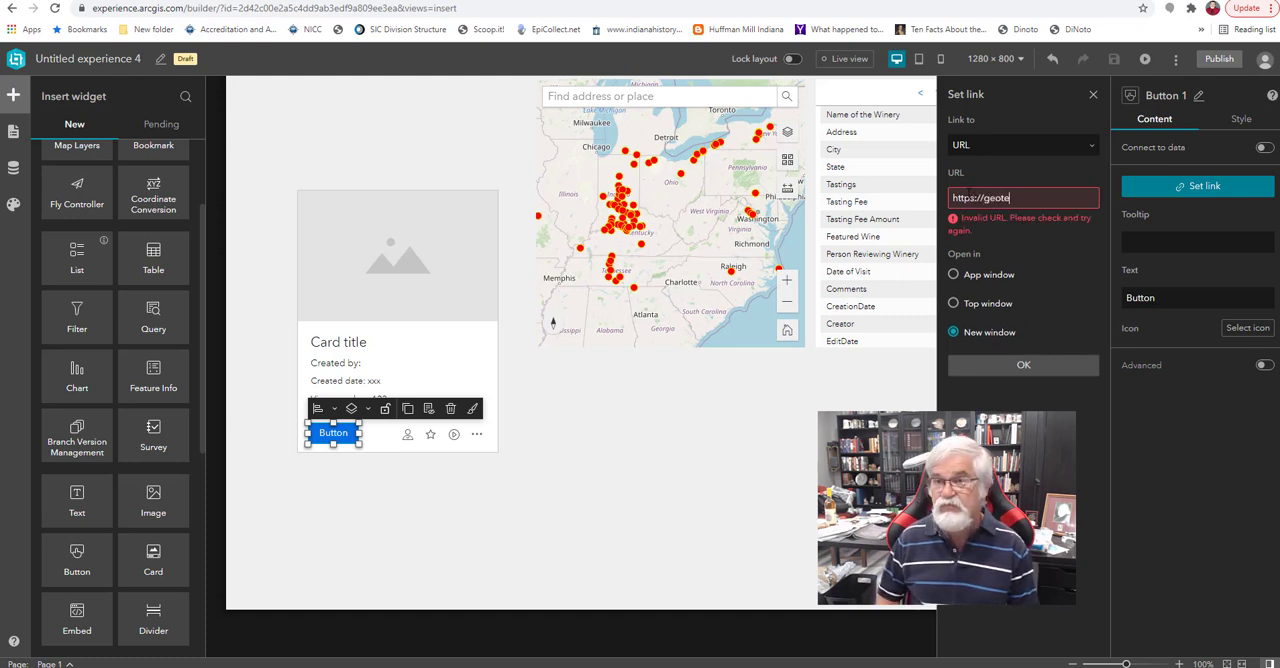
pyautogui.write('chcenter.org')
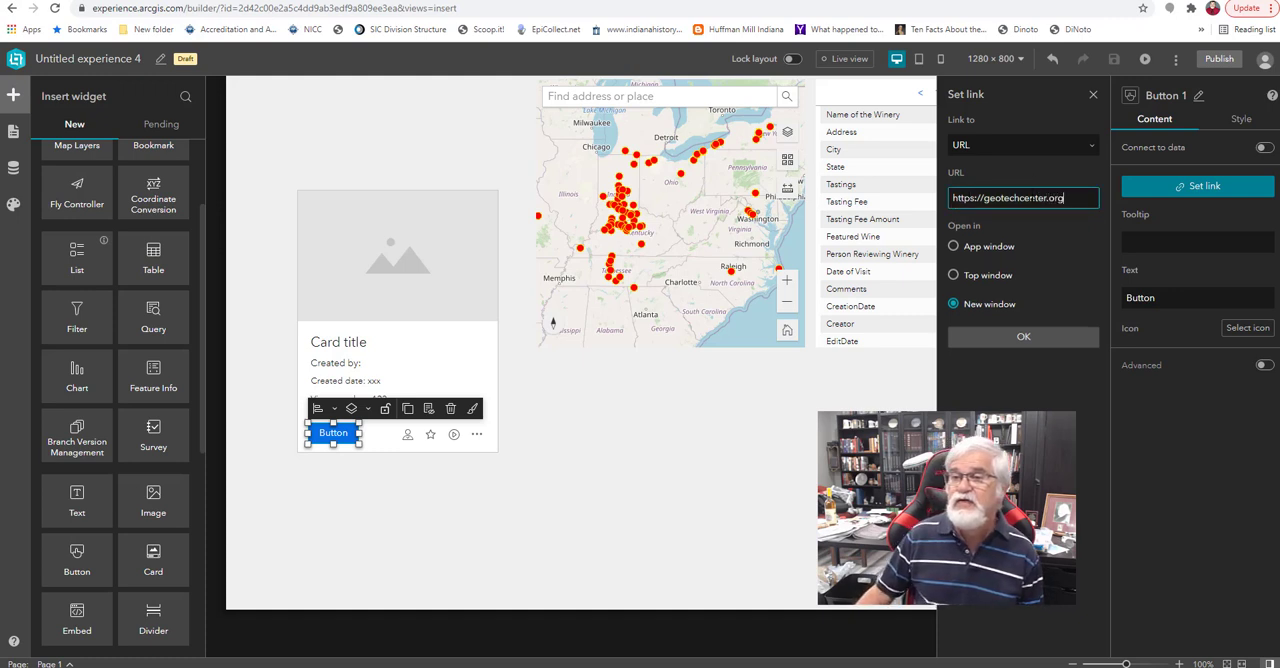
# Change the card button's text to "GeoTech Center" and widen the button to fit the full label.
pyautogui.click(1160, 298)
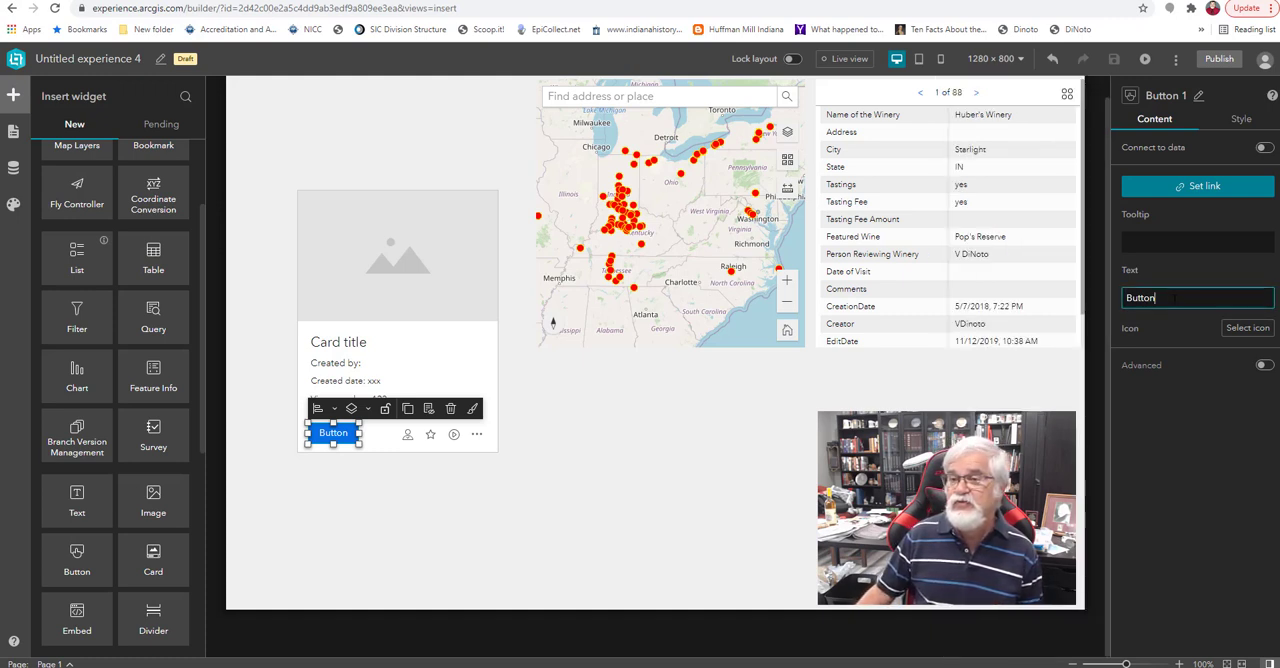
pyautogui.moveTo(1160, 298); pyautogui.dragTo(1096, 312)
pyautogui.write('GeoTech Center')
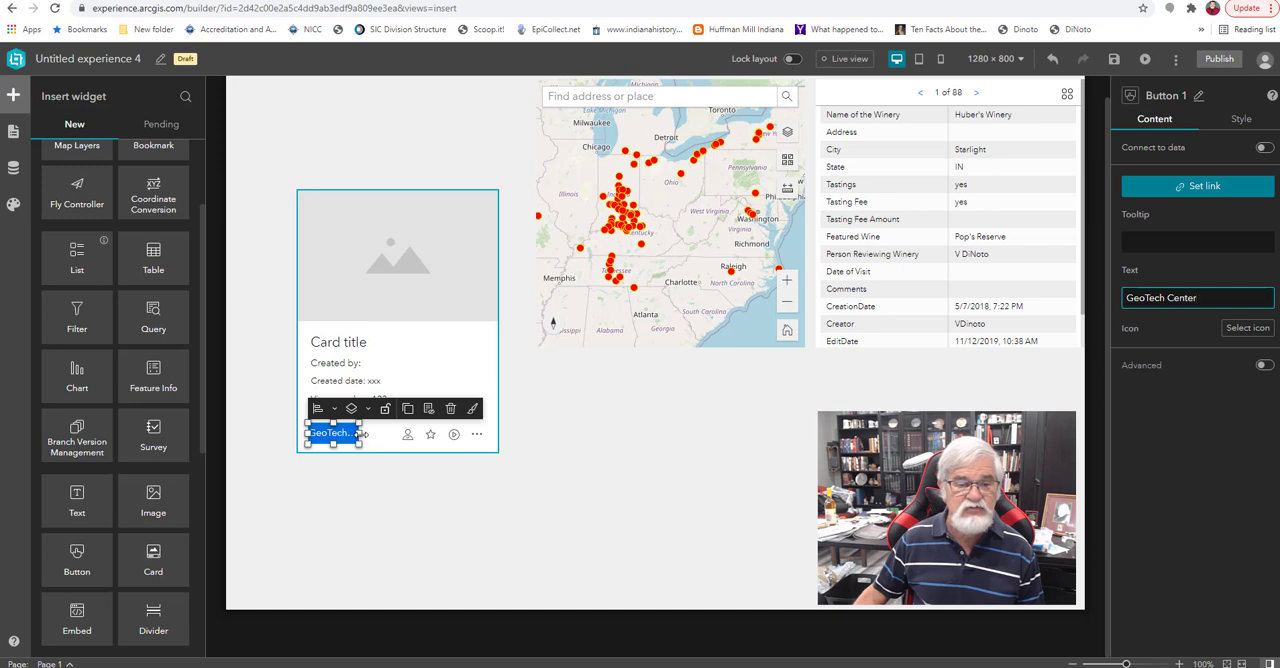
pyautogui.moveTo(362, 434); pyautogui.dragTo(389, 434)
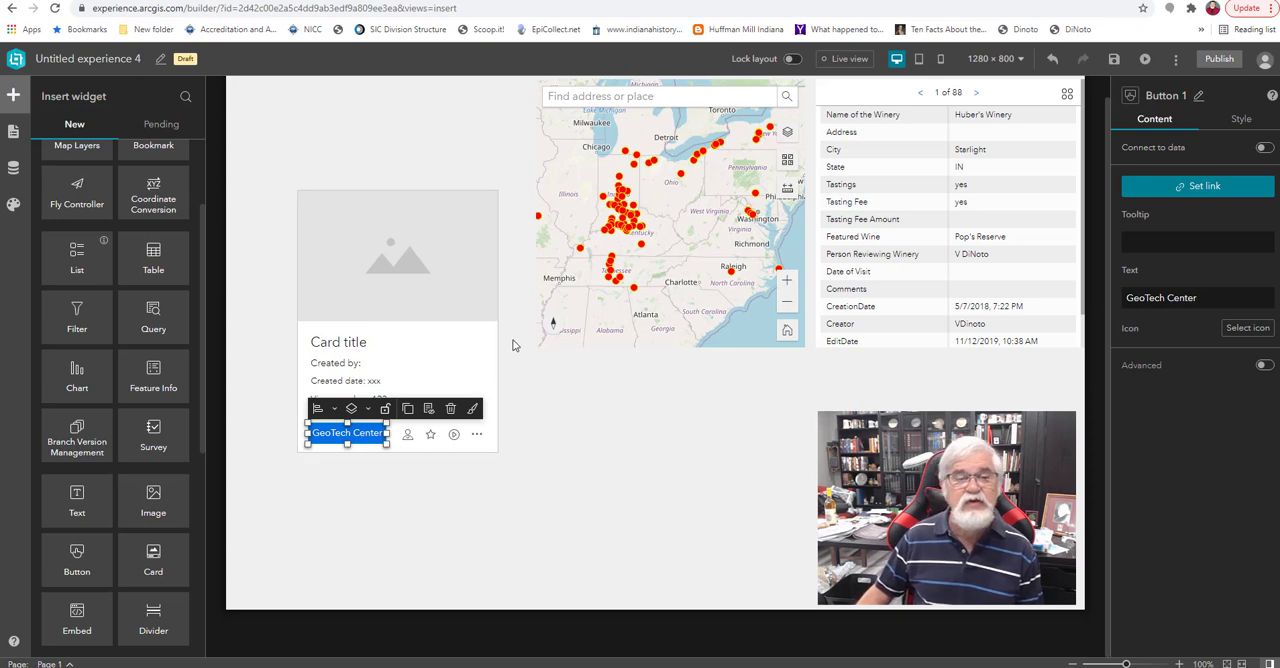
# Examine the available link types for the card's image placeholder.
pyautogui.click(407, 251)
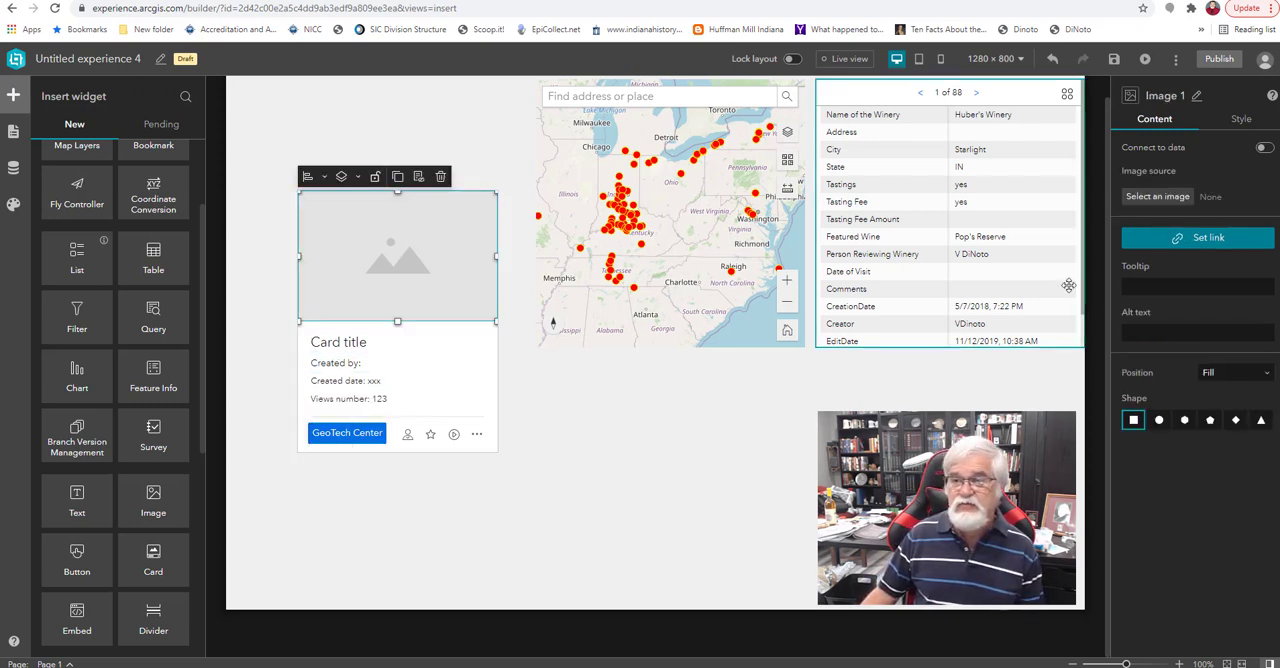
pyautogui.click(1213, 243)
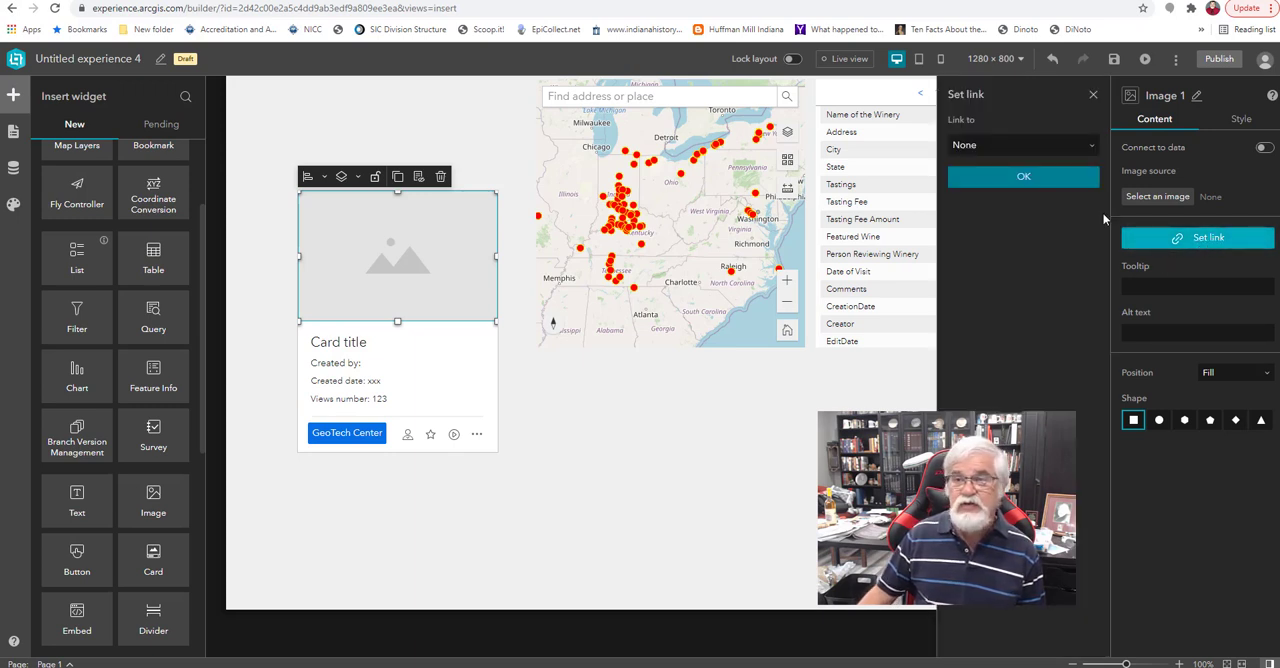
pyautogui.click(1045, 146)
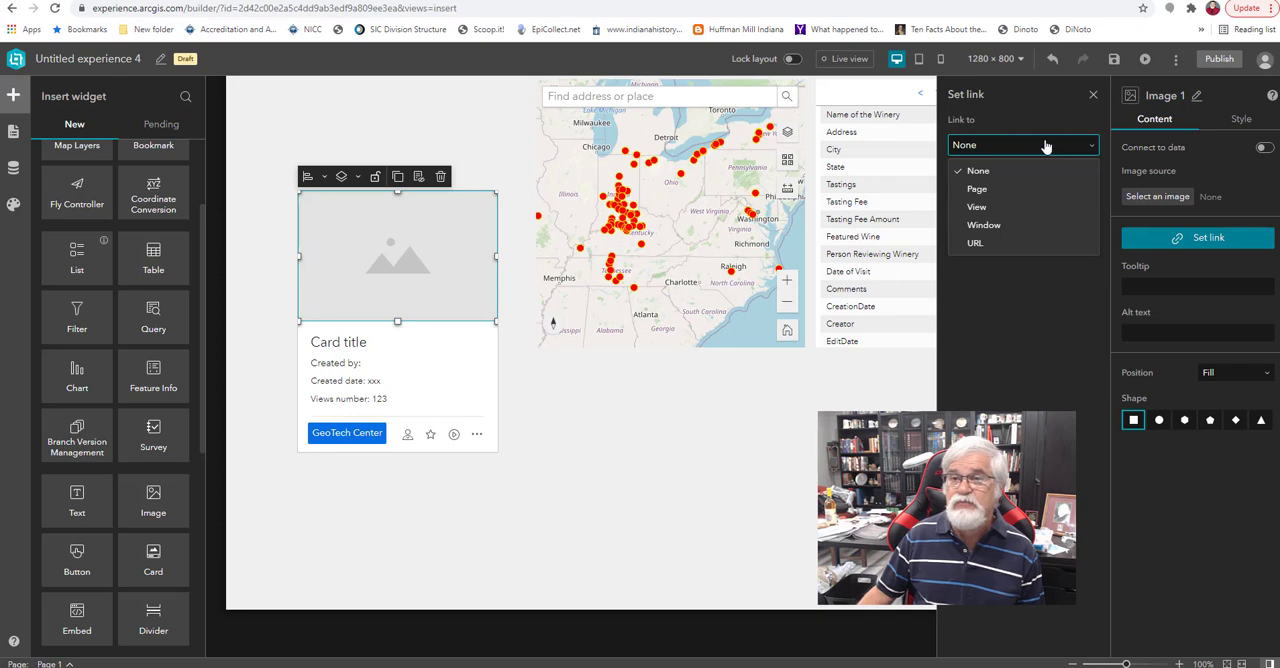
pyautogui.click(1047, 146)
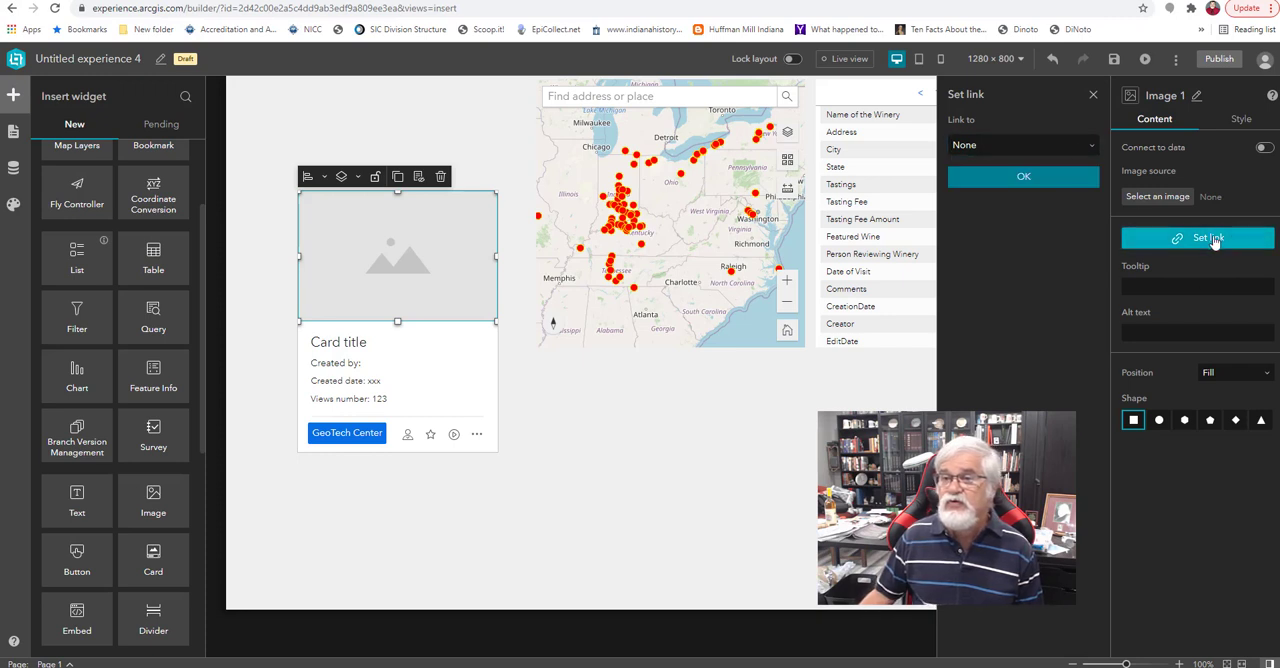
# Use the previously uploaded GeoTech logo as the card's image and reduce the image height until the full logo fits.
pyautogui.click(1157, 196)
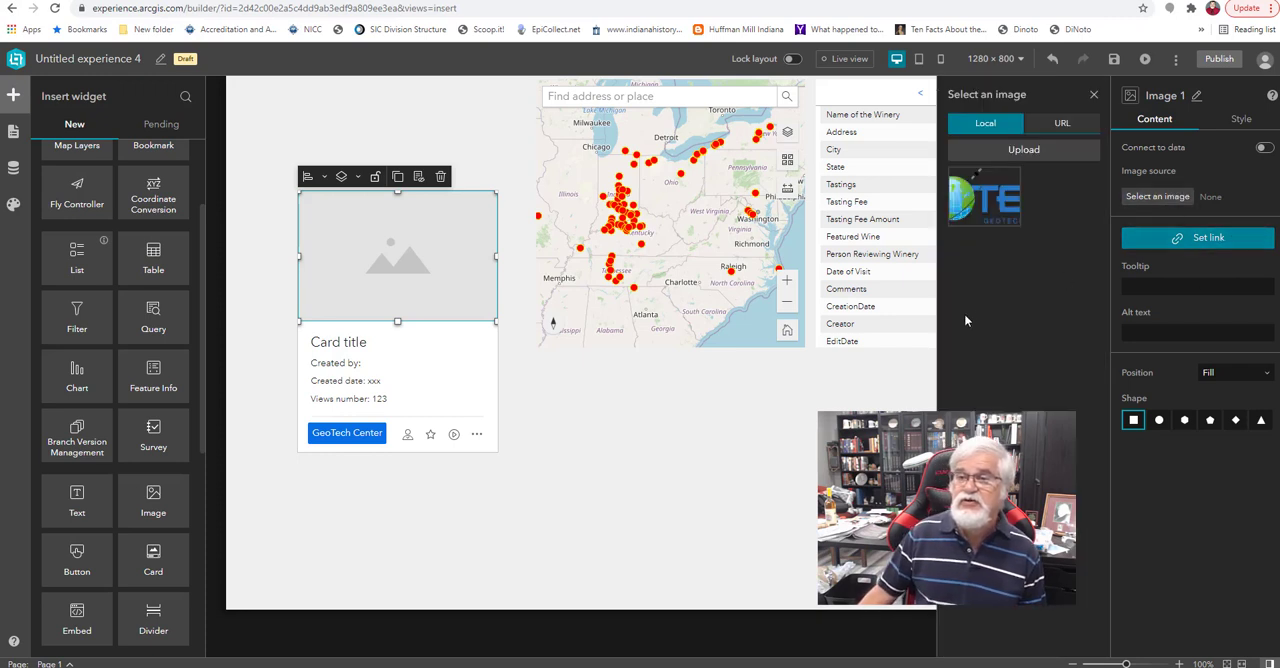
pyautogui.click(985, 205)
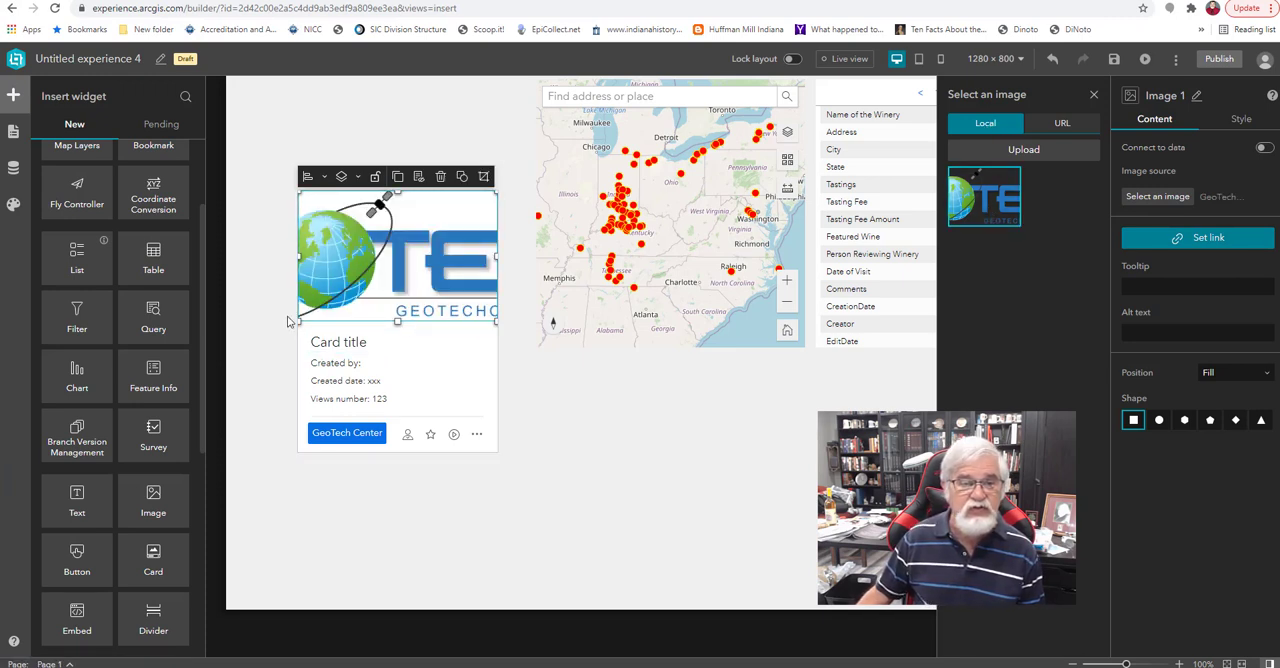
pyautogui.moveTo(297, 321); pyautogui.dragTo(302, 250)
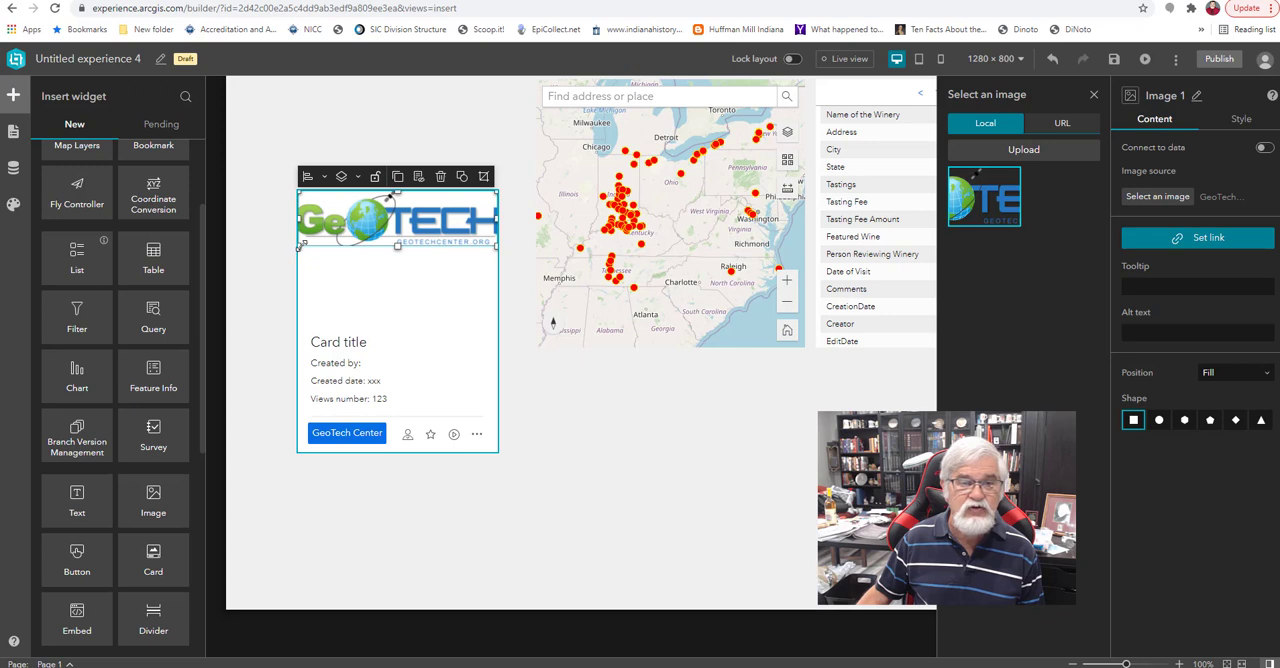
# Enlarge the whole card slightly in width and height.
pyautogui.click(557, 474)
pyautogui.click(504, 456)
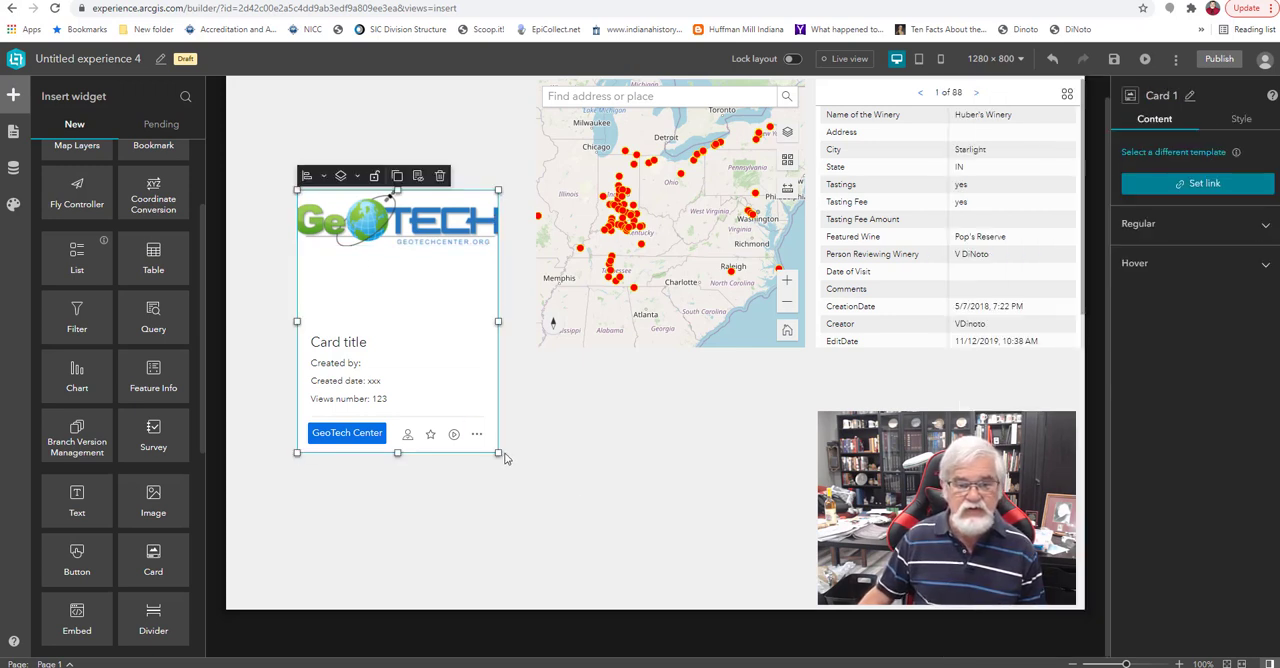
pyautogui.moveTo(498, 454); pyautogui.dragTo(531, 478)
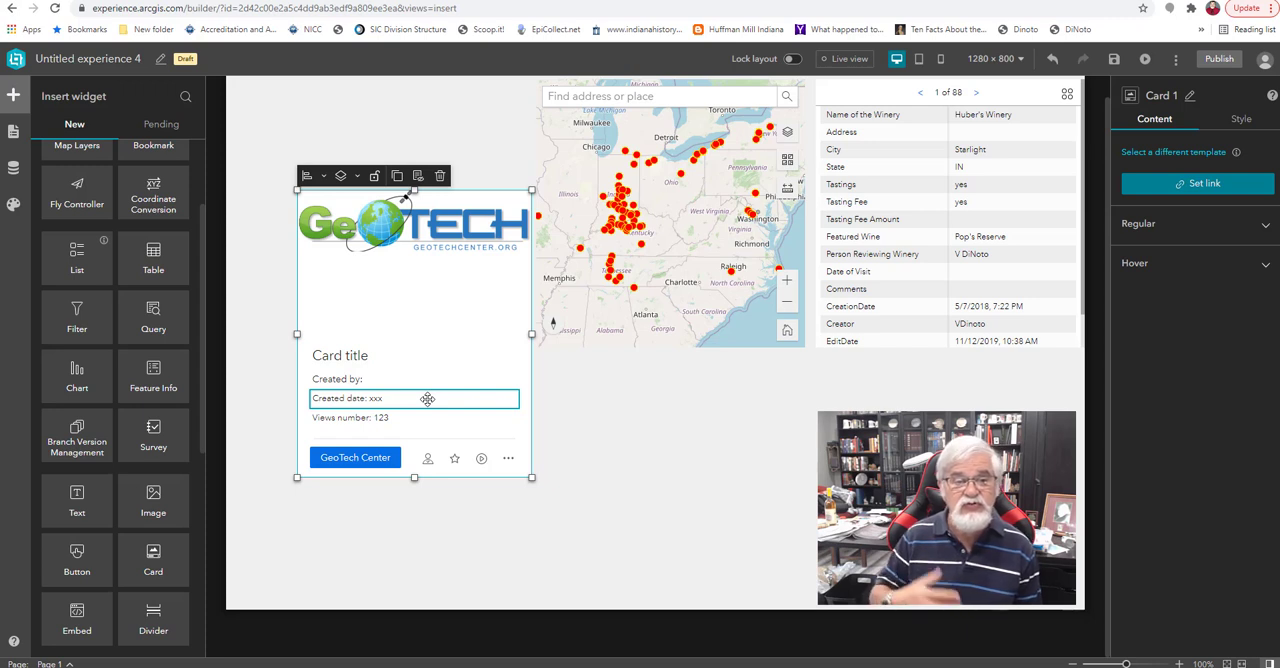
# Delete the card from the page.
pyautogui.click(671, 440)
pyautogui.click(500, 420)
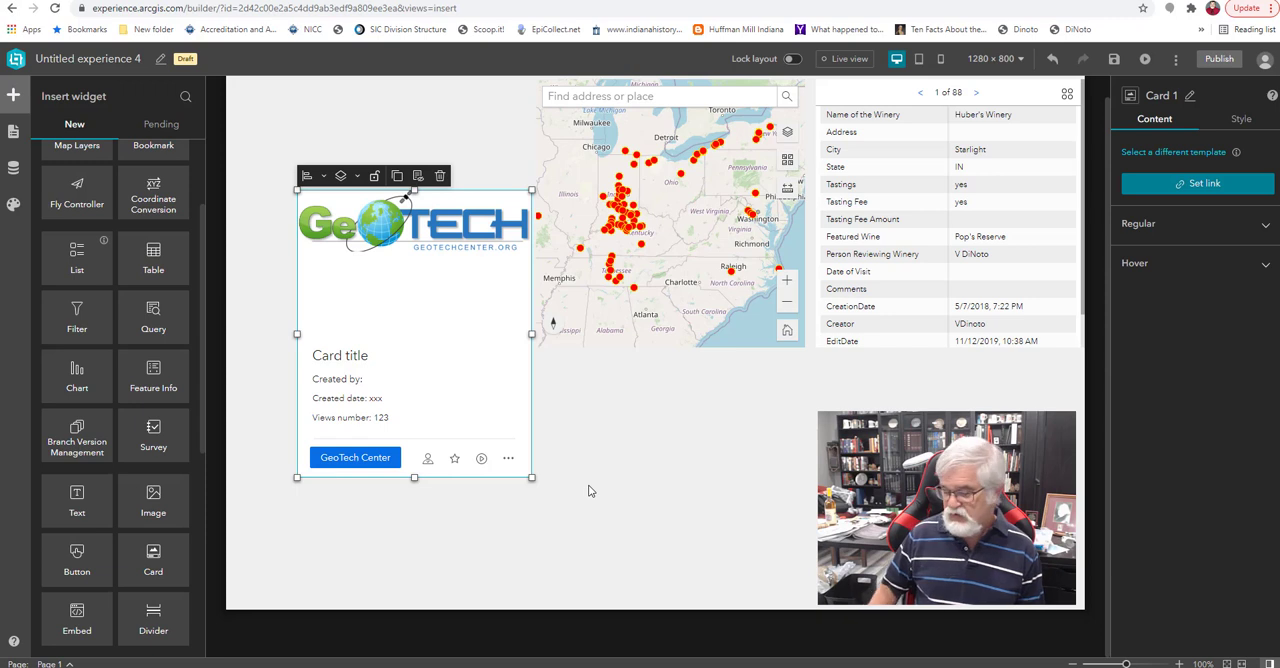
pyautogui.press('Delete')
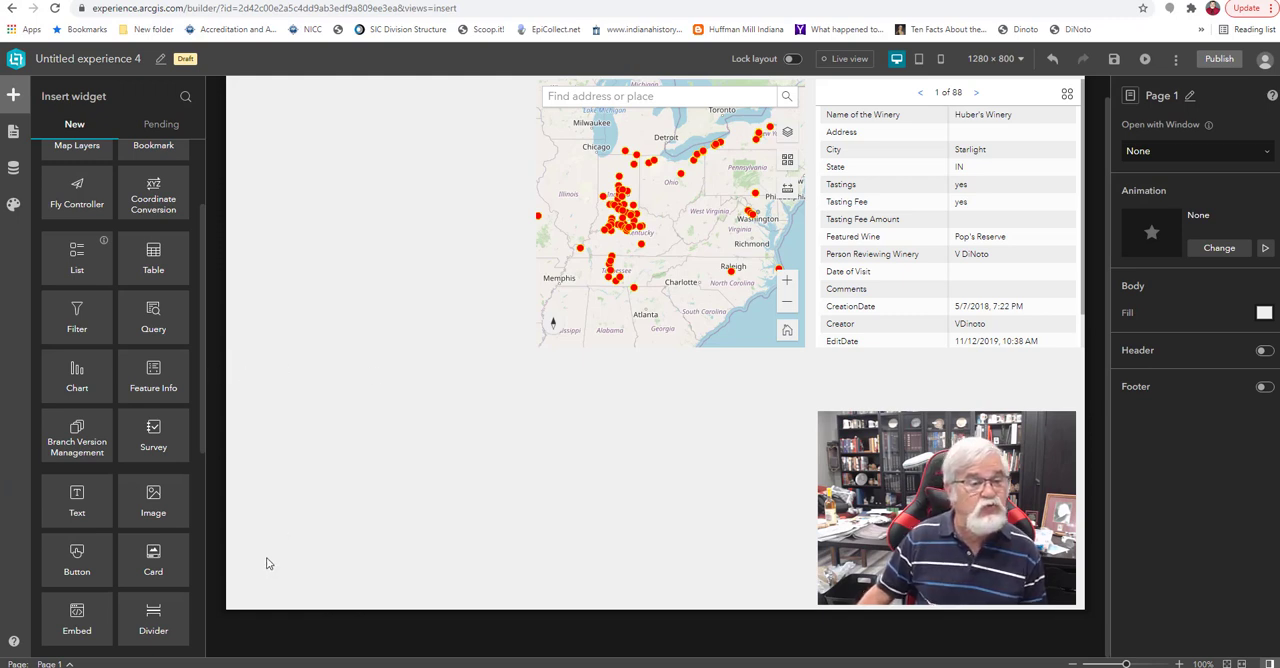
# Insert a Bookmark widget below the map with the default simple template and connect it to Map 1.
pyautogui.scroll(2, 183, 425)
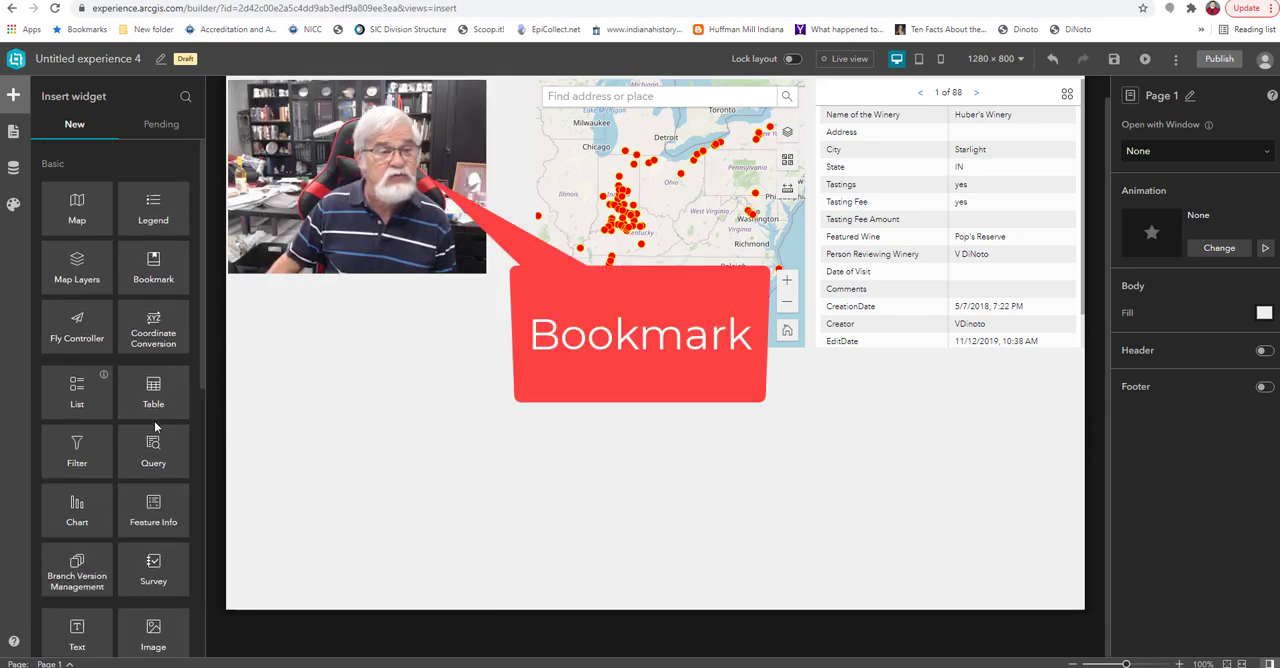
pyautogui.moveTo(148, 267); pyautogui.dragTo(500, 458)
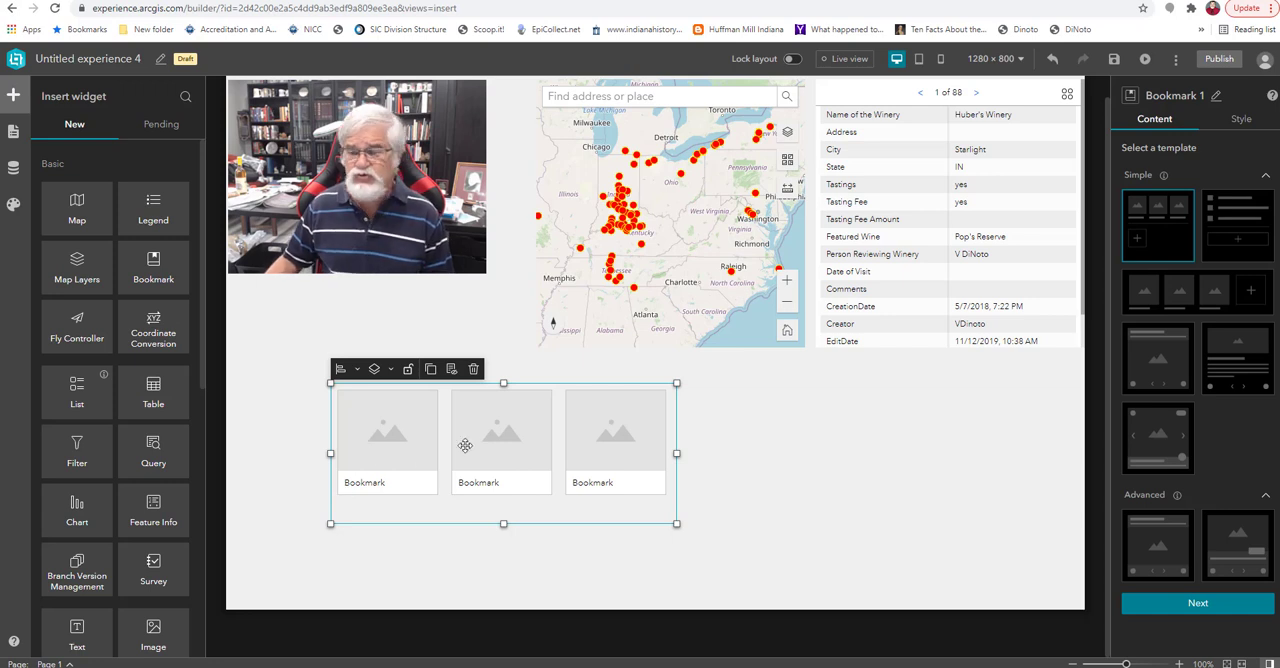
pyautogui.click(1207, 605)
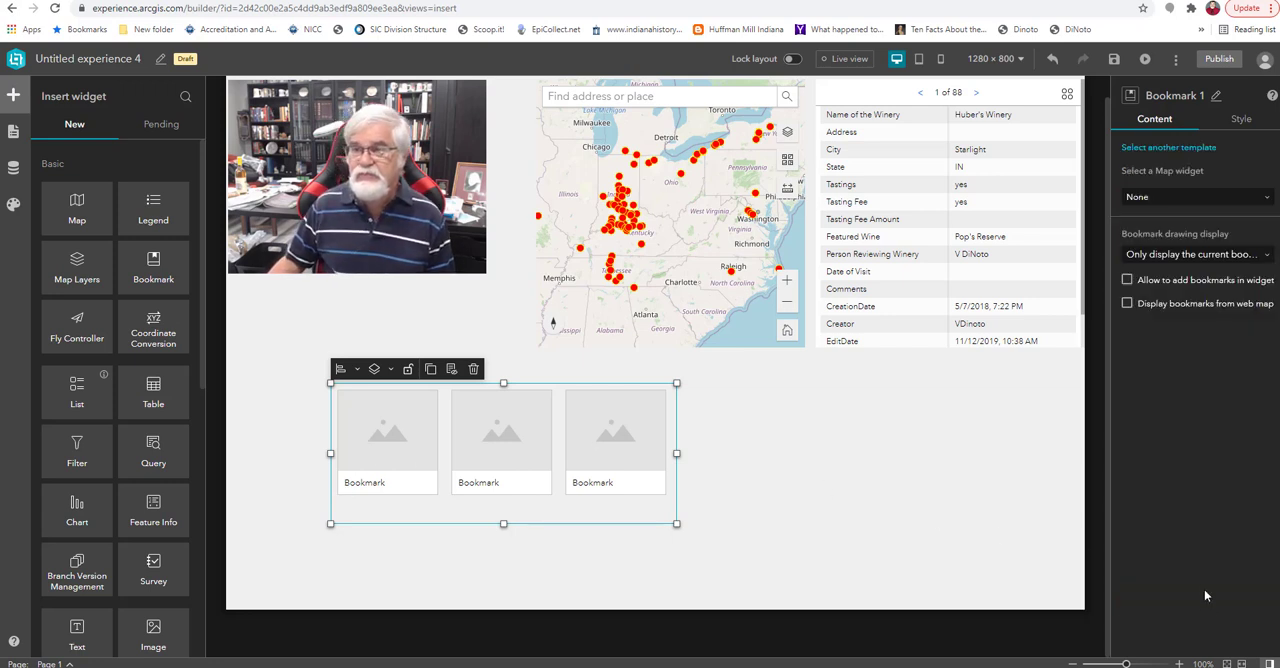
pyautogui.click(1170, 197)
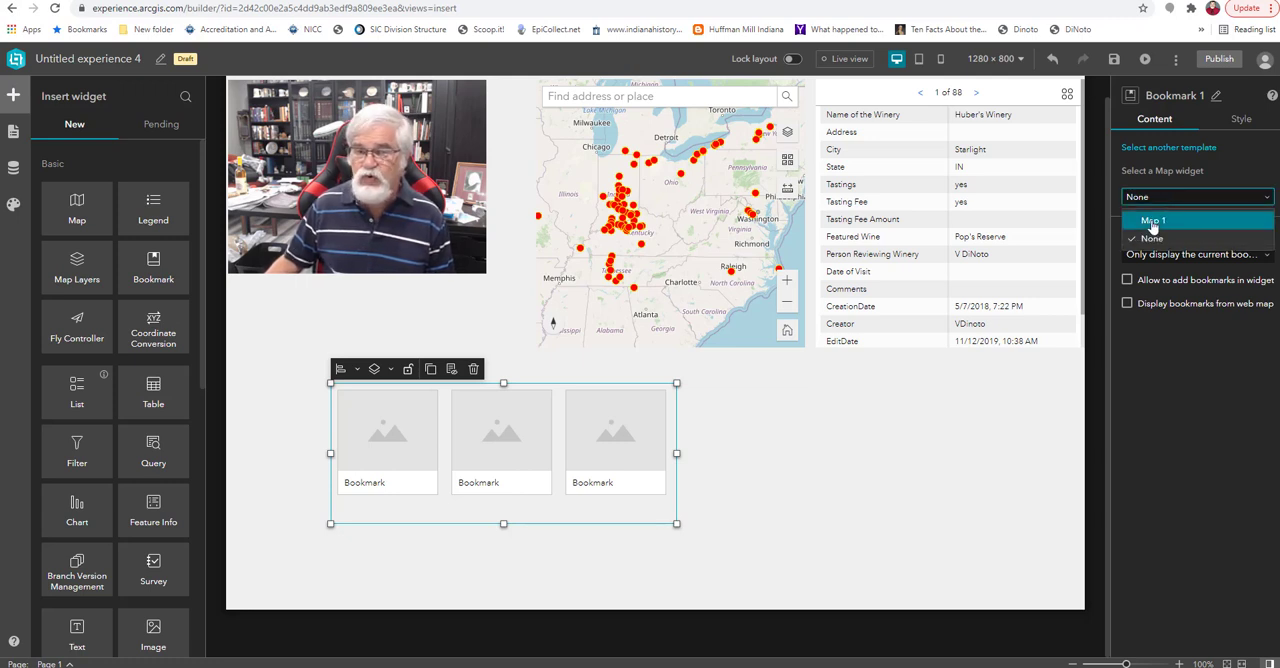
pyautogui.click(1153, 221)
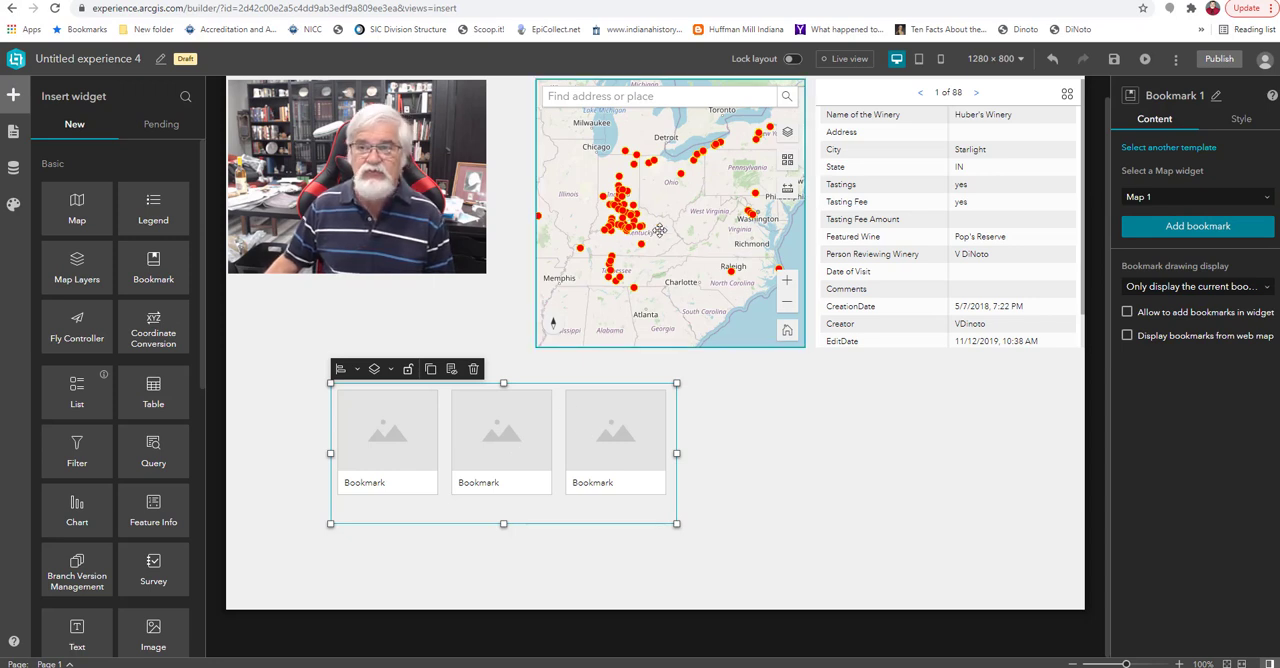
# Add a first bookmark and frame its map view on the Lake Erie region from Detroit to Buffalo.
pyautogui.click(1172, 228)
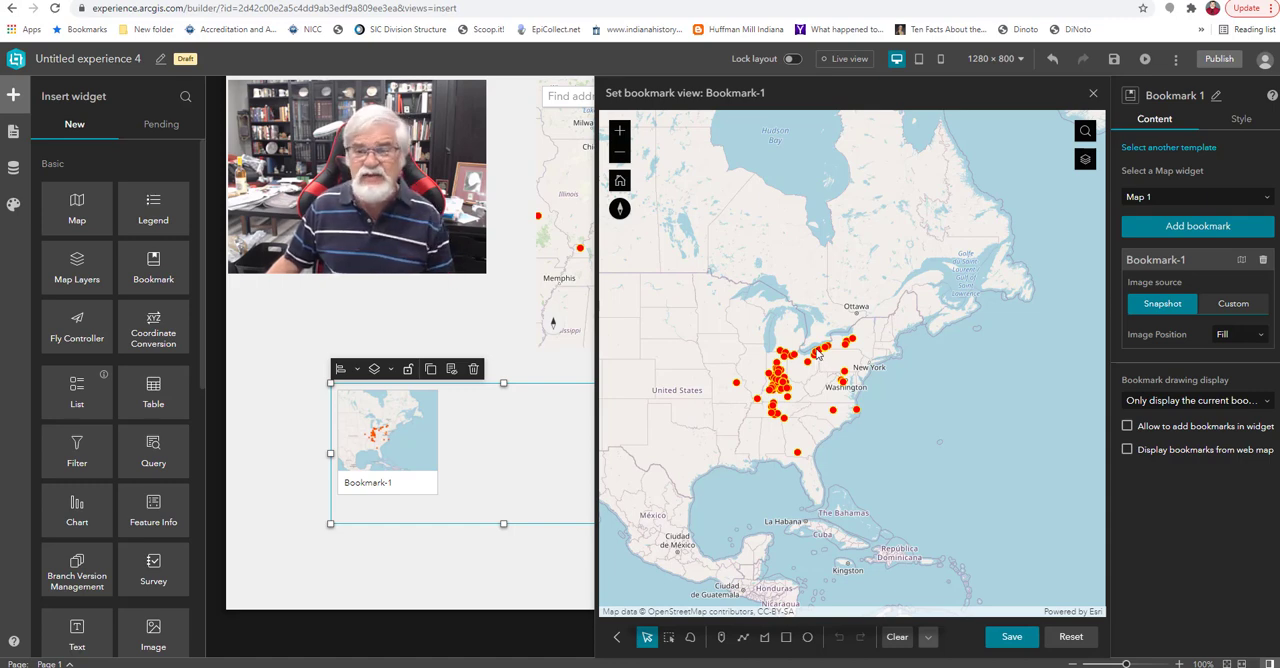
pyautogui.scroll(3, 818, 353)
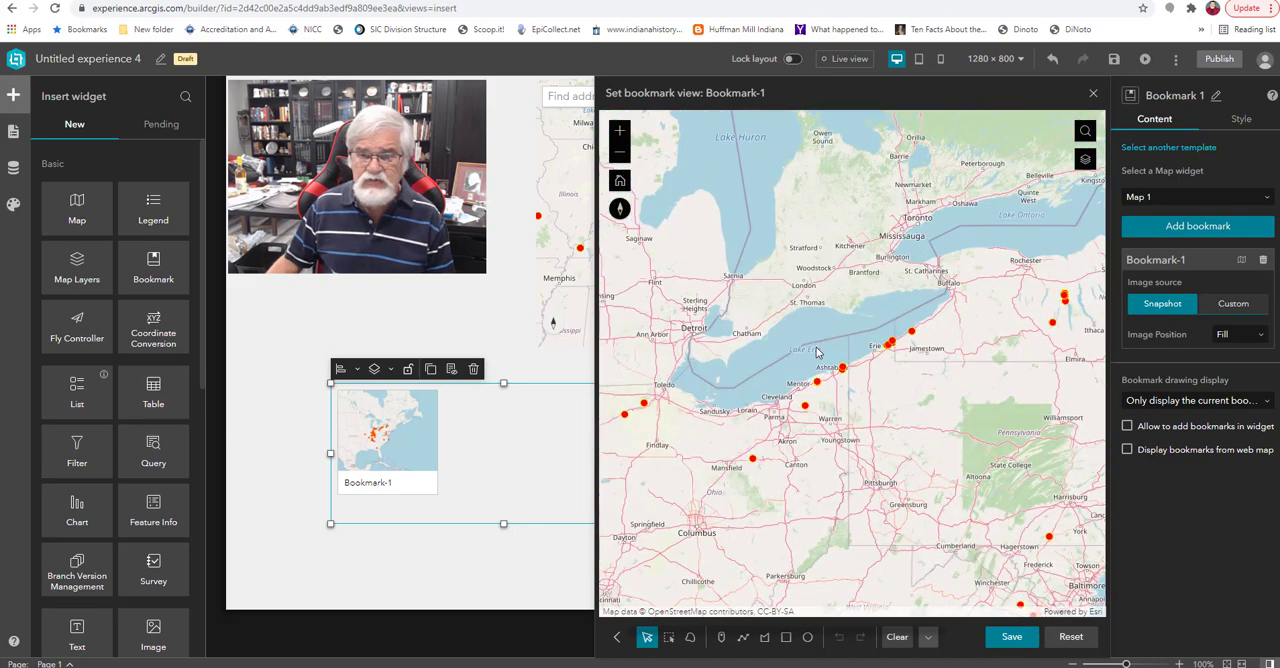
pyautogui.scroll(1, 818, 353)
pyautogui.scroll(-1, 820, 354)
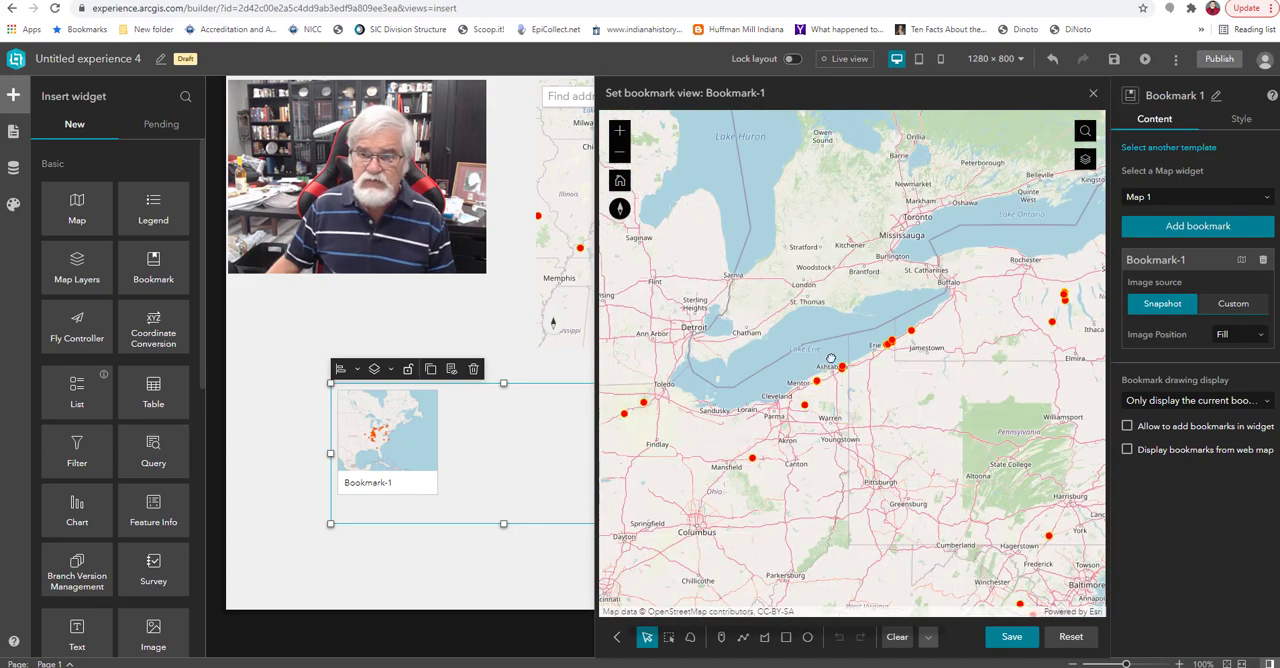
pyautogui.moveTo(830, 358); pyautogui.dragTo(871, 374)
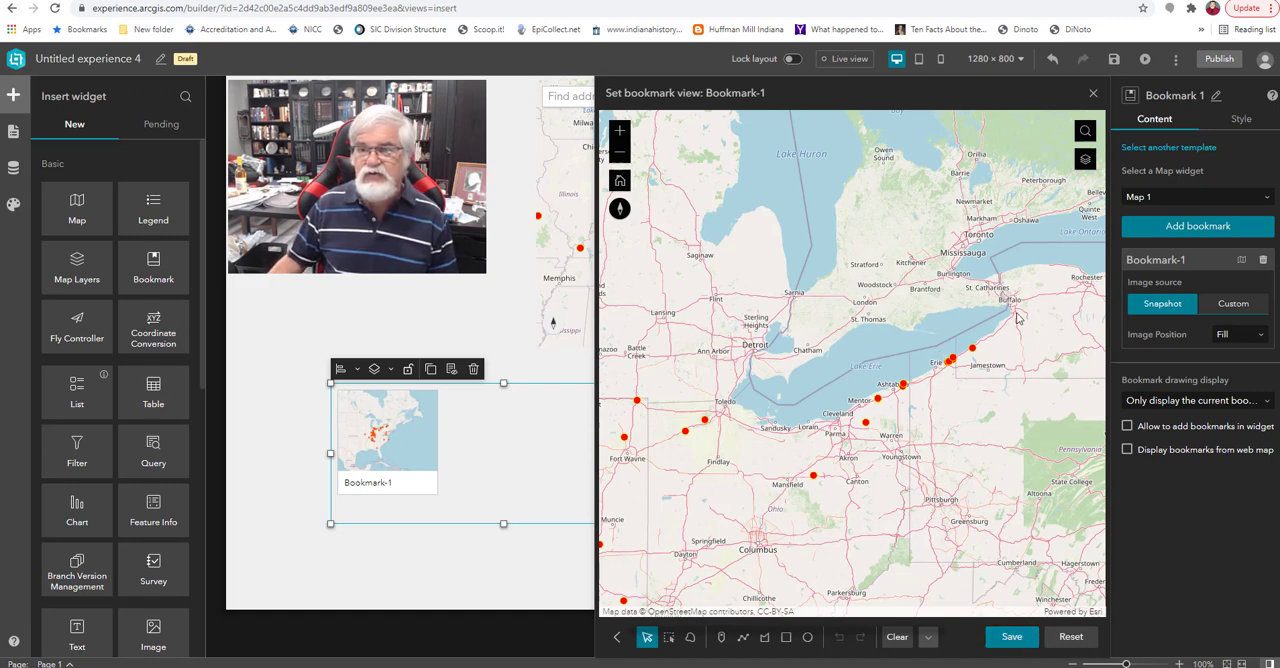
# Rename the first bookmark "Lake Erie" and save its map view.
pyautogui.click(1183, 259)
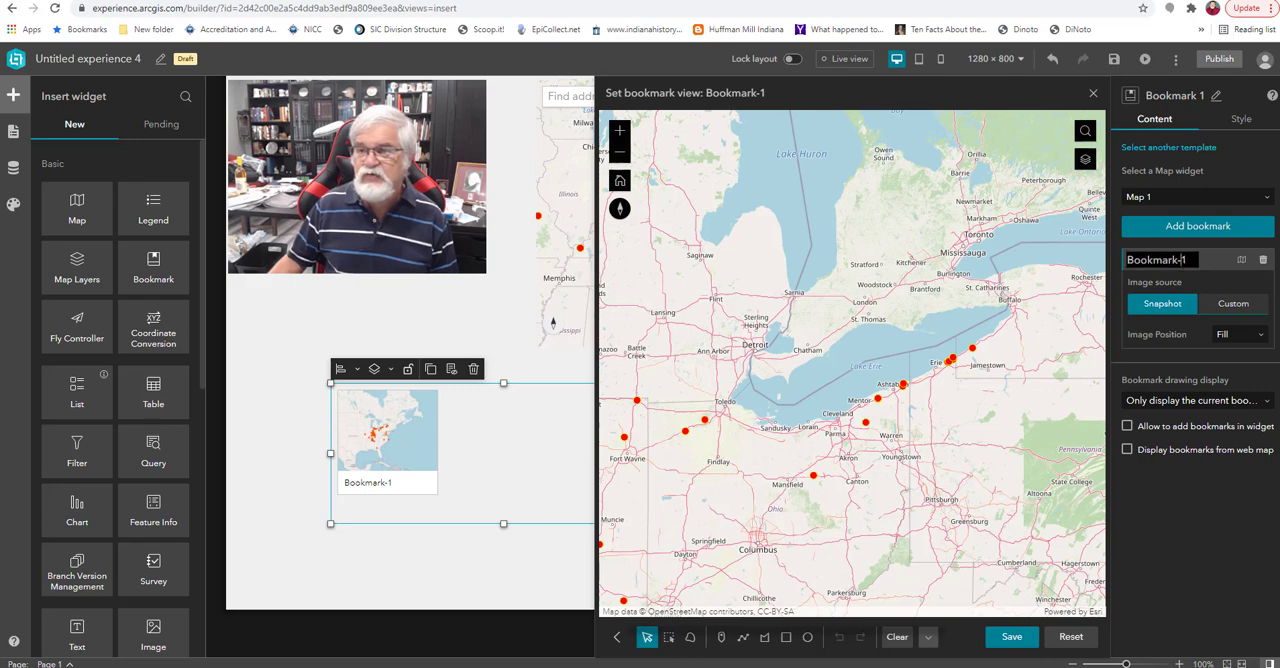
pyautogui.moveTo(1187, 260); pyautogui.dragTo(1099, 272)
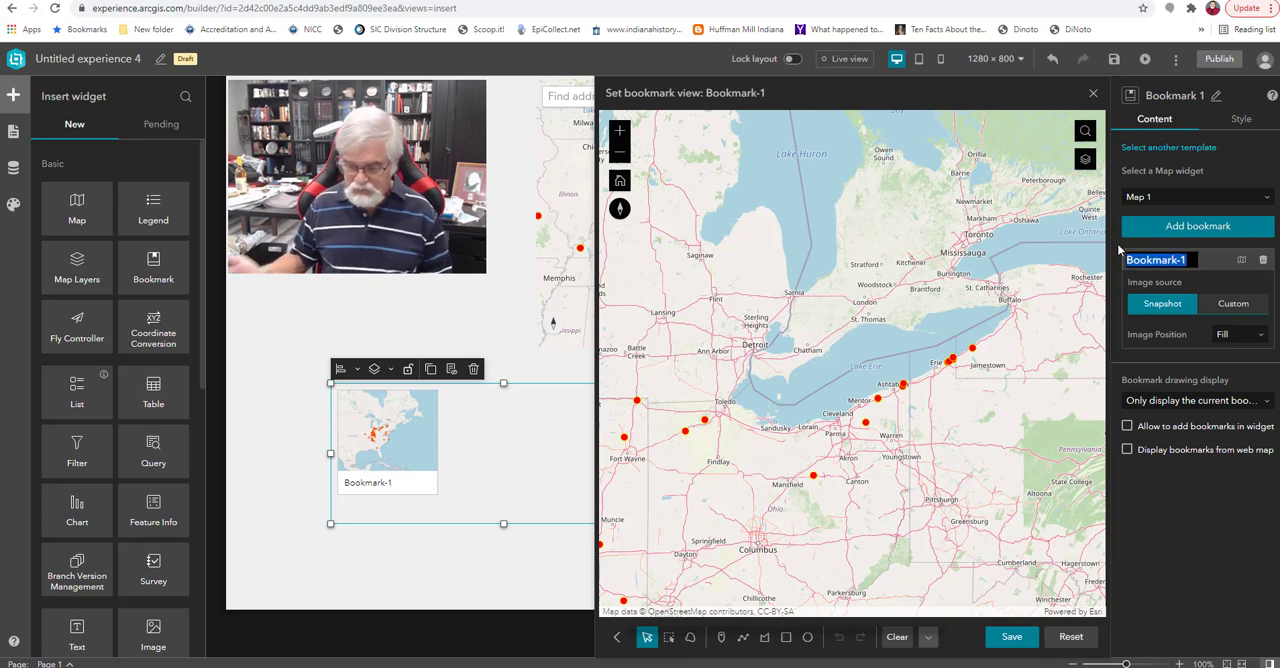
pyautogui.write('La')
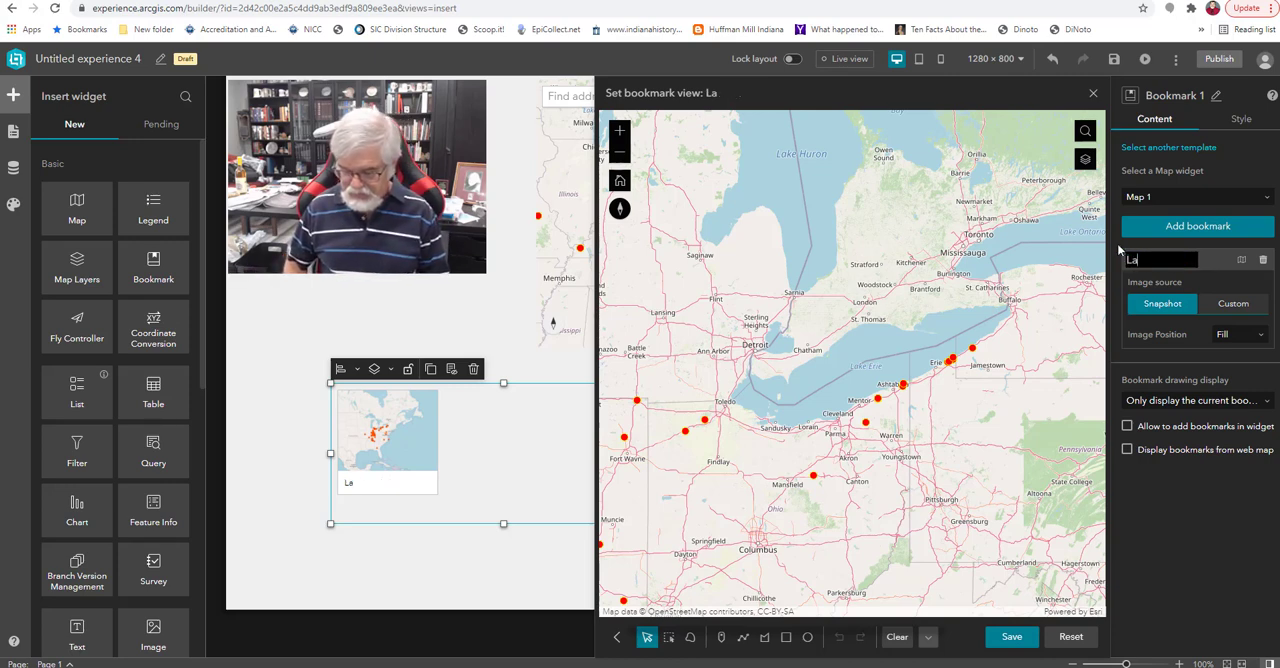
pyautogui.write('ke Erie')
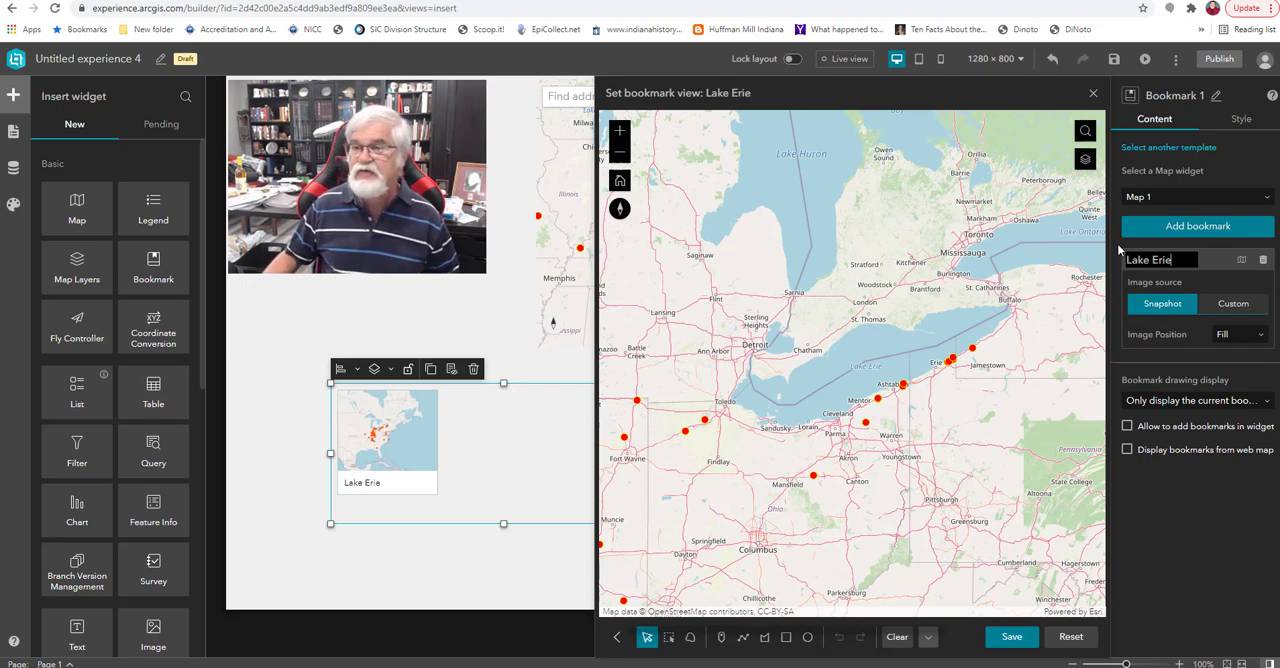
pyautogui.click(1213, 256)
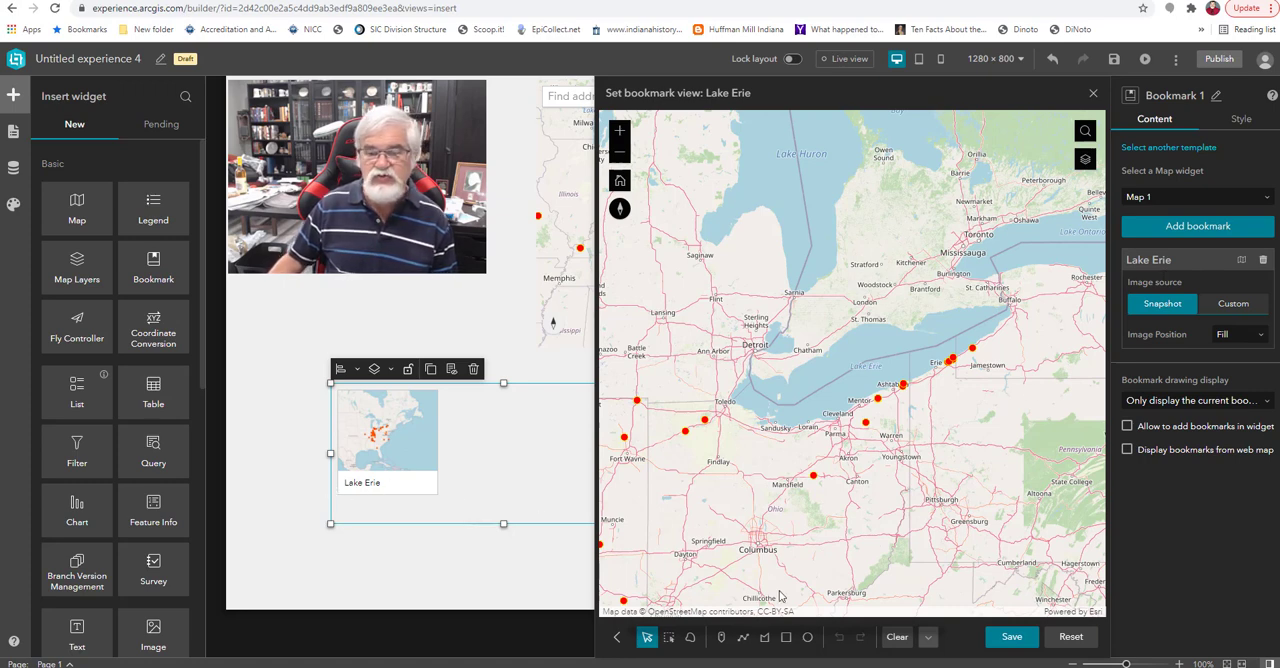
pyautogui.click(1008, 638)
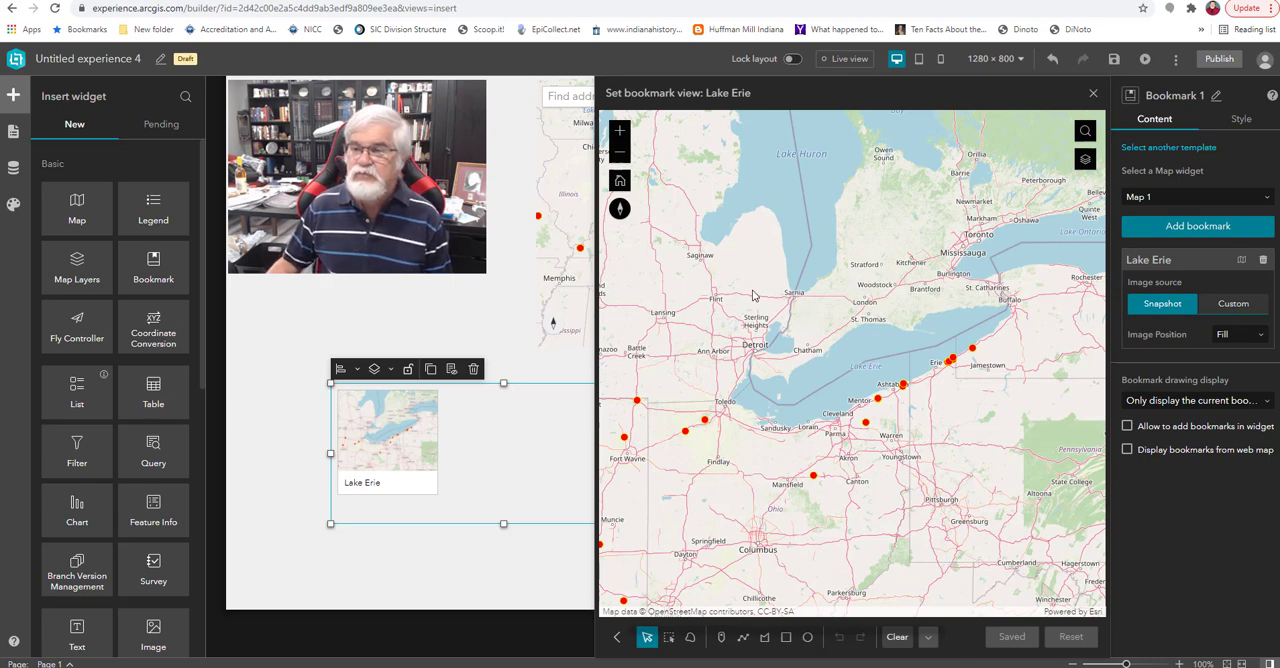
# Add a second bookmark and try framing its map view on the wineries along Seneca Lake.
pyautogui.click(1190, 228)
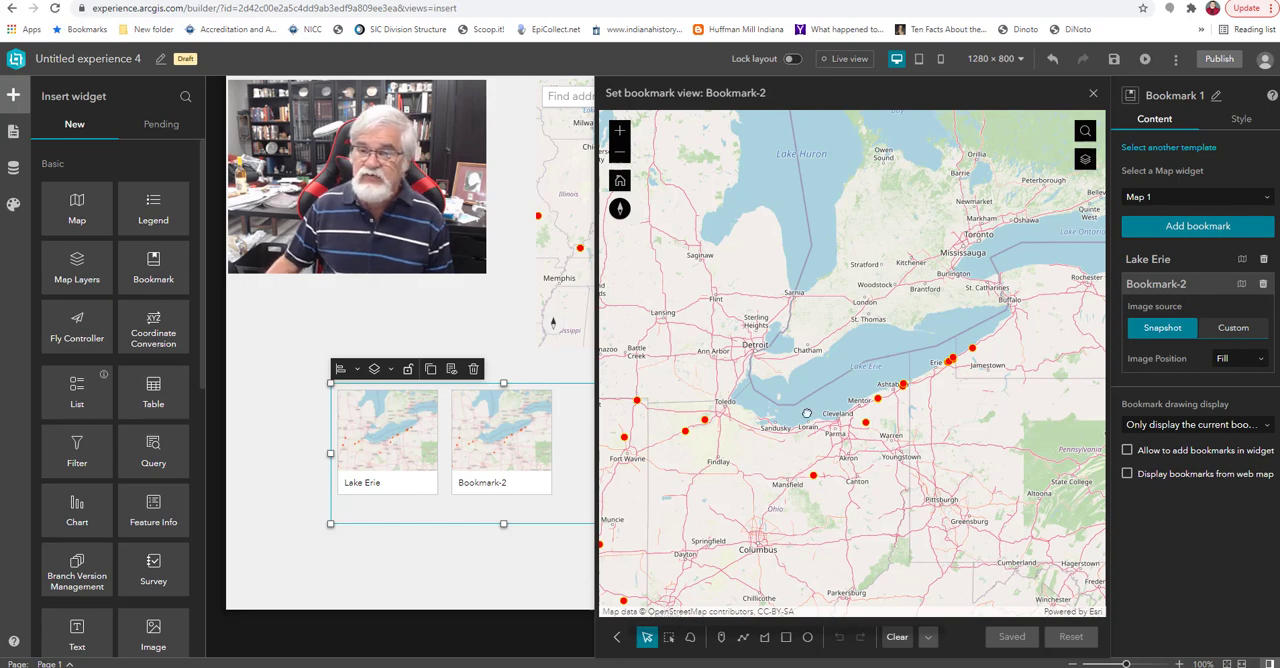
pyautogui.moveTo(807, 413); pyautogui.dragTo(534, 451)
pyautogui.scroll(1, 815, 355)
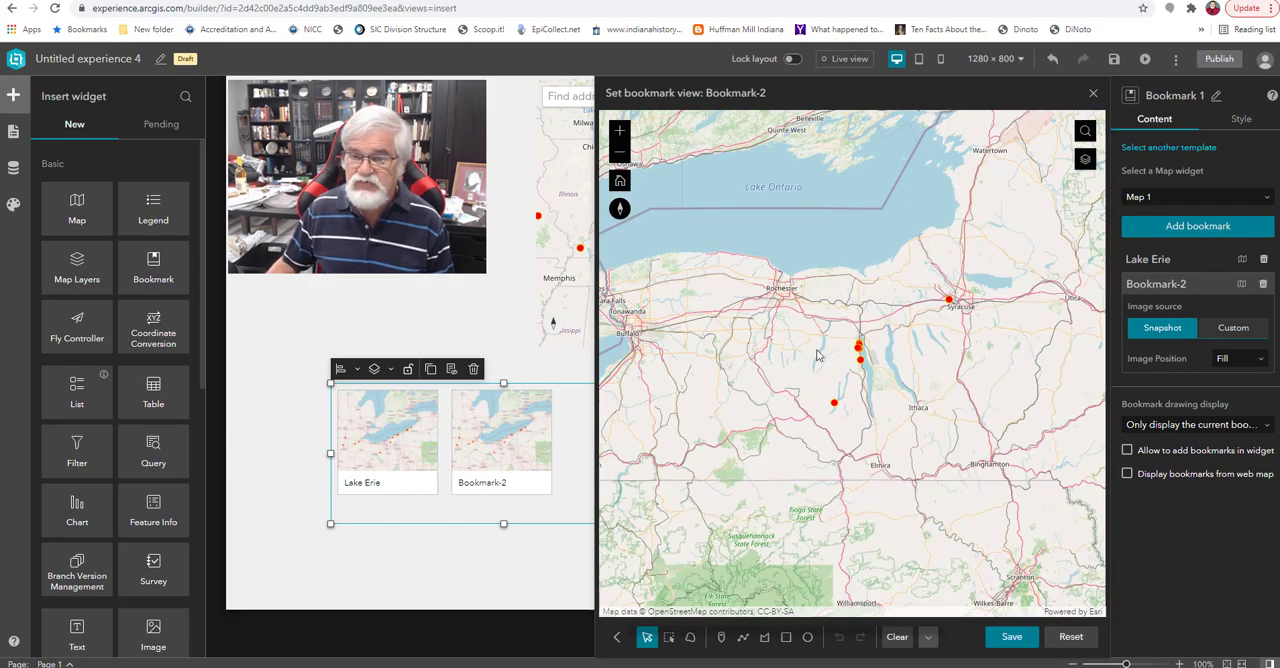
pyautogui.scroll(2, 817, 355)
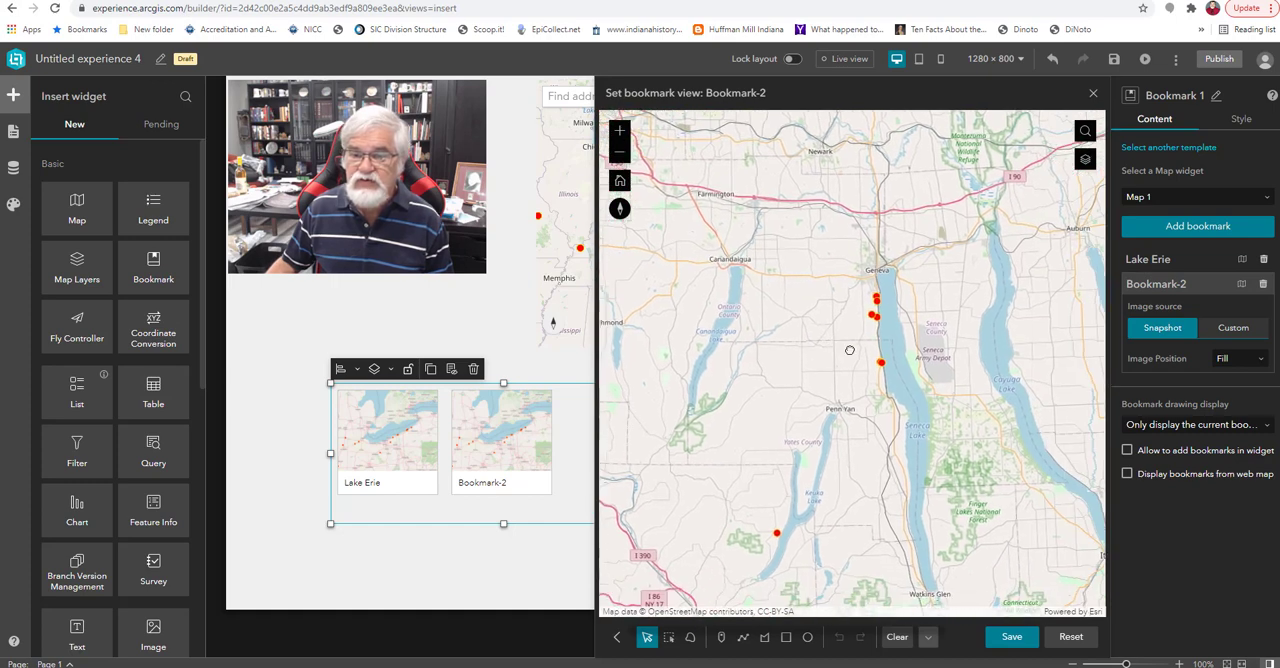
pyautogui.moveTo(849, 350); pyautogui.dragTo(845, 323)
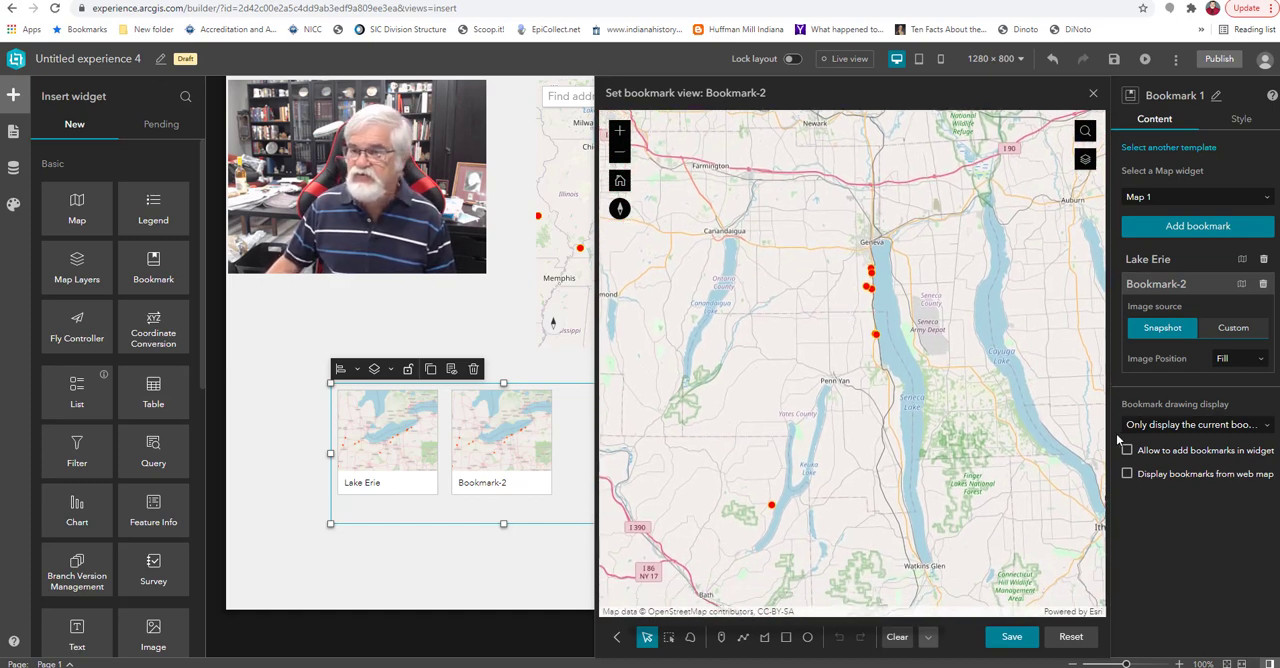
pyautogui.click(1196, 286)
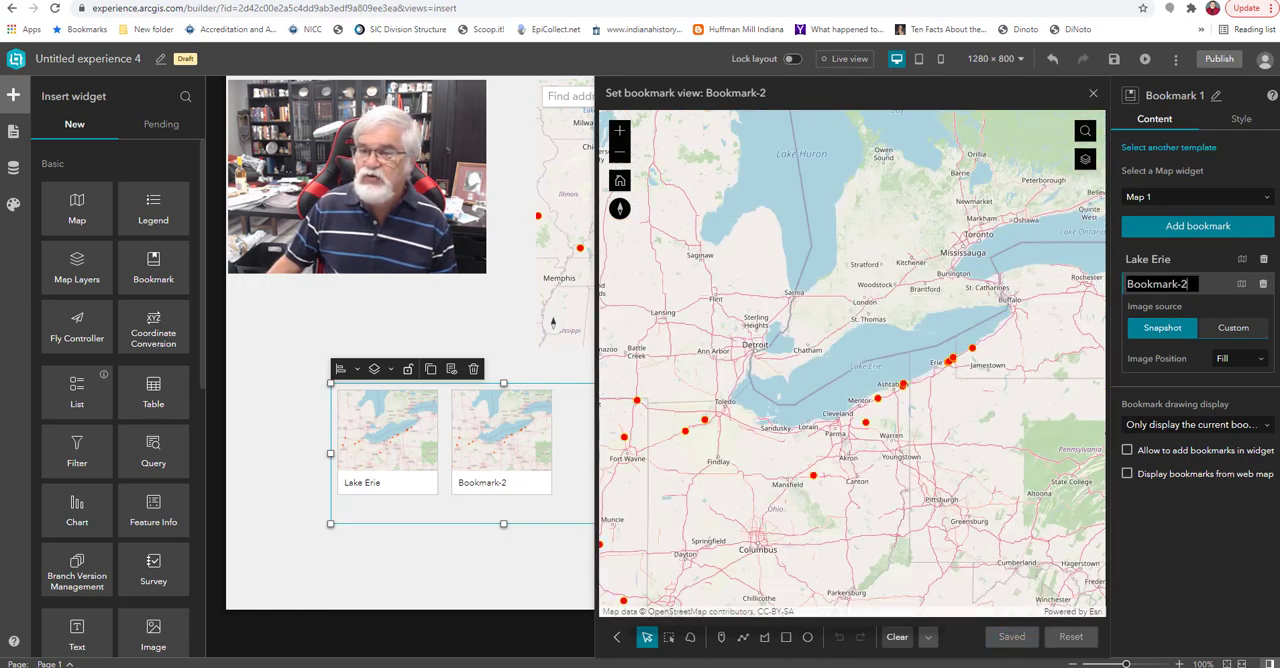
# Reframe the second bookmark's map view on Seneca Lake, including Geneva, Watkins Glen and Ithaca.
pyautogui.moveTo(1029, 348); pyautogui.dragTo(838, 376)
pyautogui.moveTo(893, 345); pyautogui.dragTo(785, 309)
pyautogui.scroll(3, 763, 368)
pyautogui.scroll(1, 806, 355)
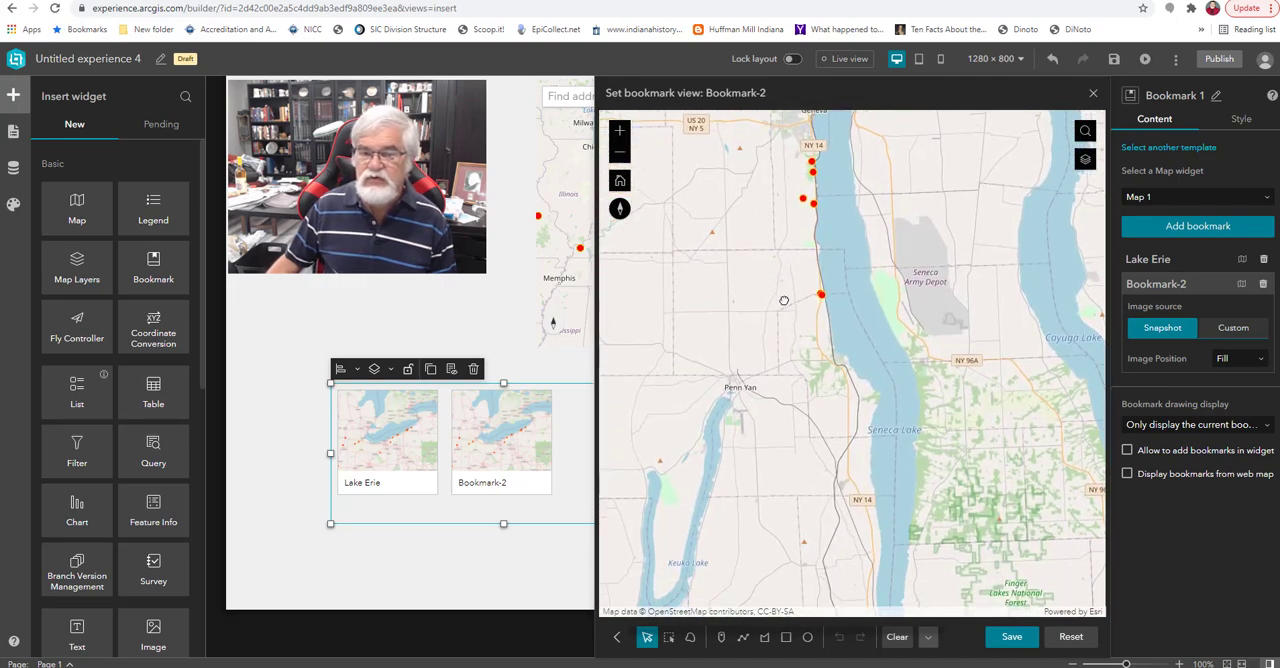
pyautogui.scroll(-1, 785, 308)
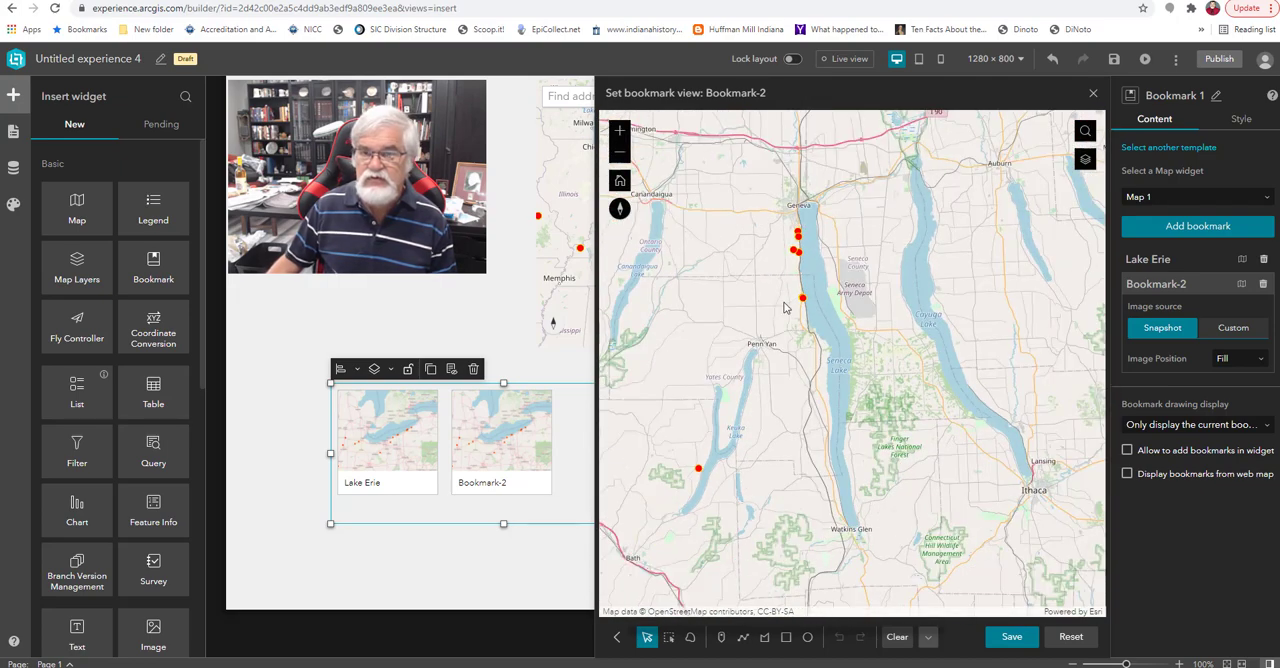
# Rename the second bookmark "Lake Seneca" and save its map view.
pyautogui.click(1190, 283)
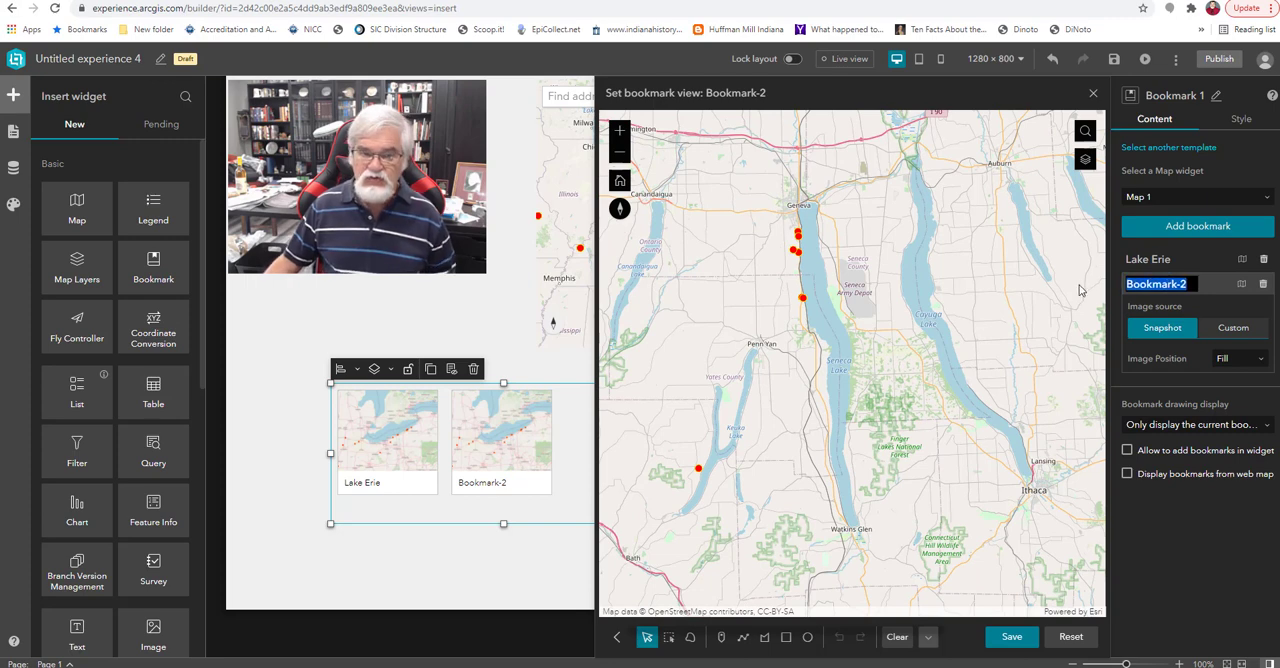
pyautogui.write('Lak')
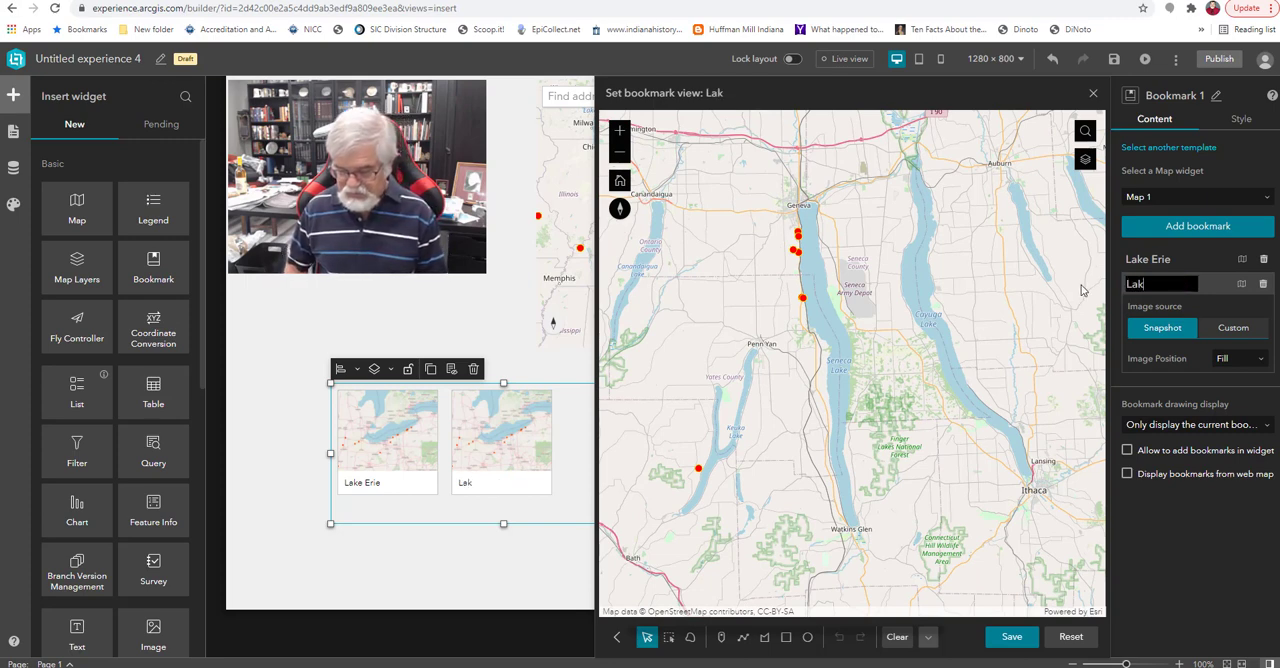
pyautogui.write('e Seneca')
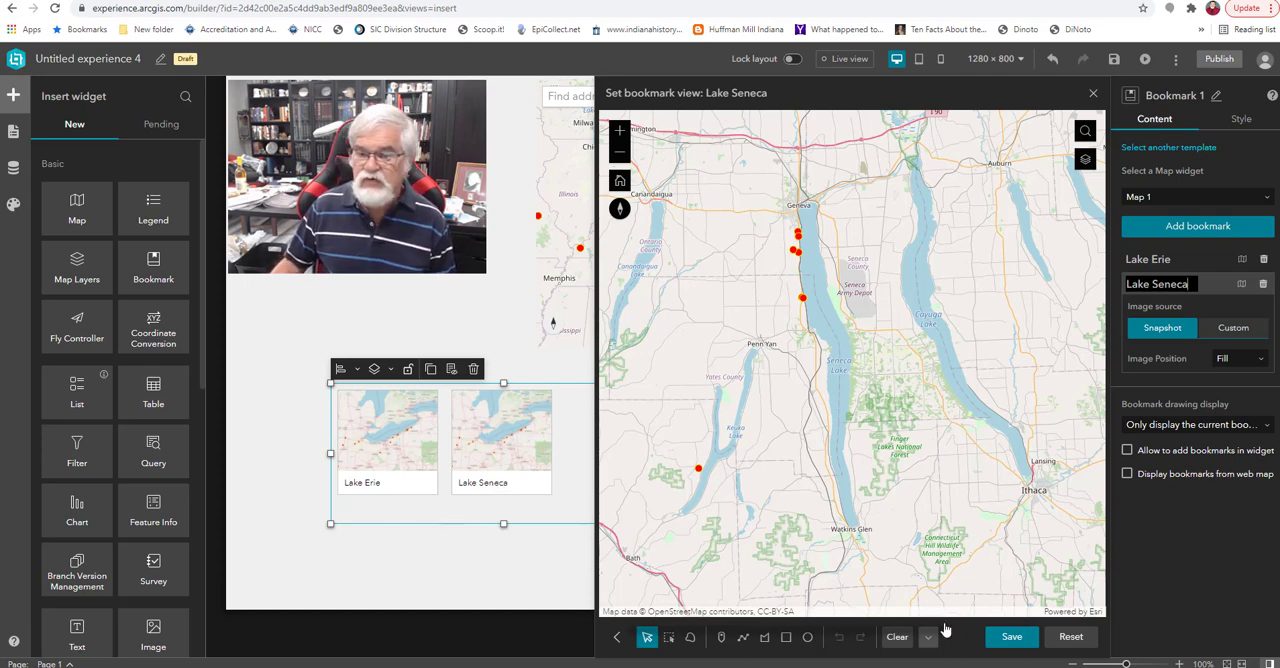
pyautogui.click(1001, 637)
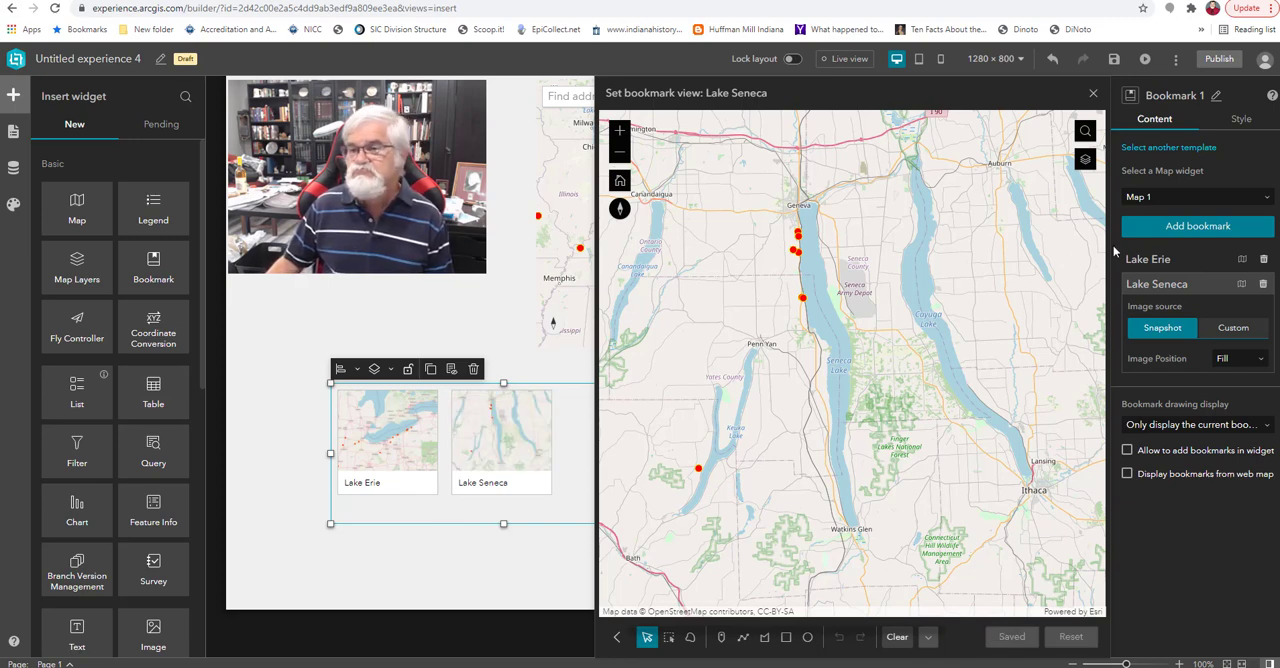
# Add a third bookmark and name it "Southern Indiana".
pyautogui.click(1198, 226)
pyautogui.click(1177, 308)
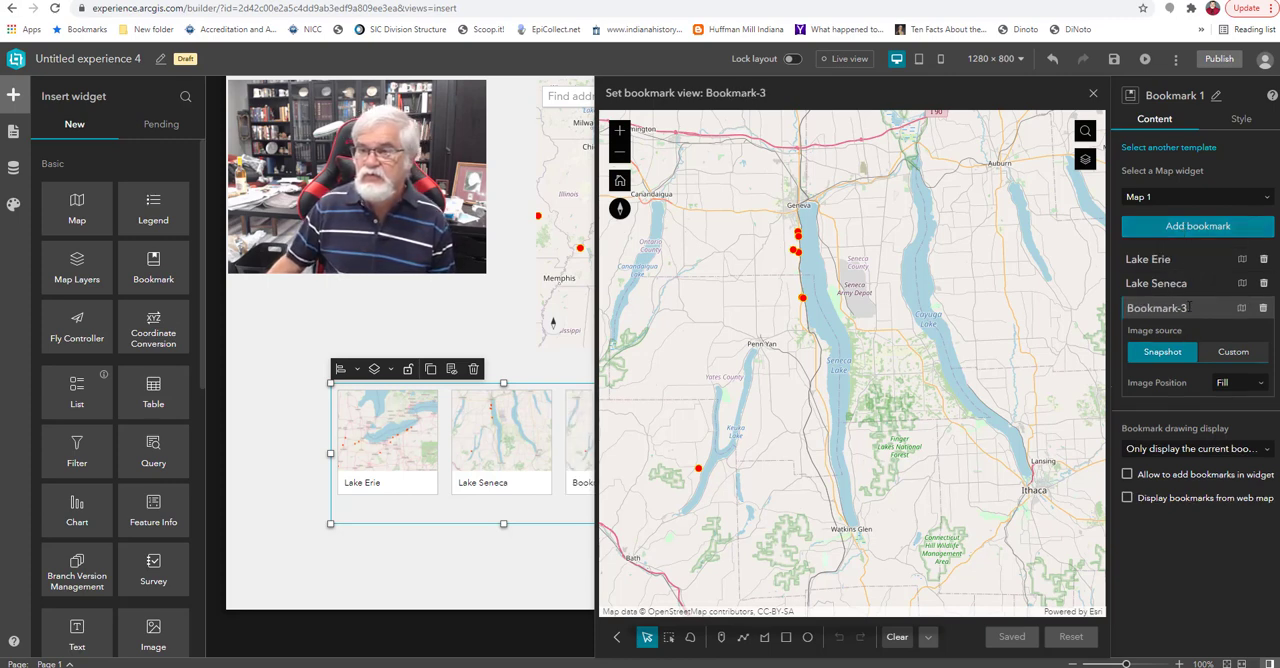
pyautogui.moveTo(1188, 308); pyautogui.dragTo(1100, 315)
pyautogui.write('S')
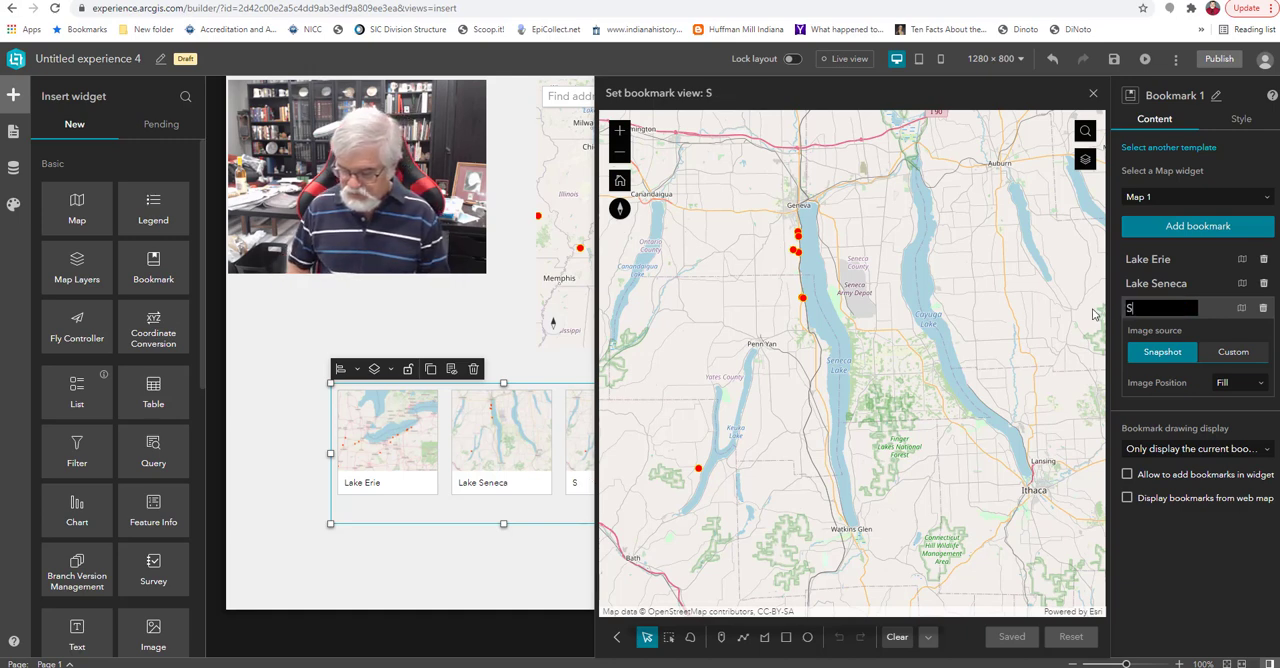
pyautogui.write('outhern I')
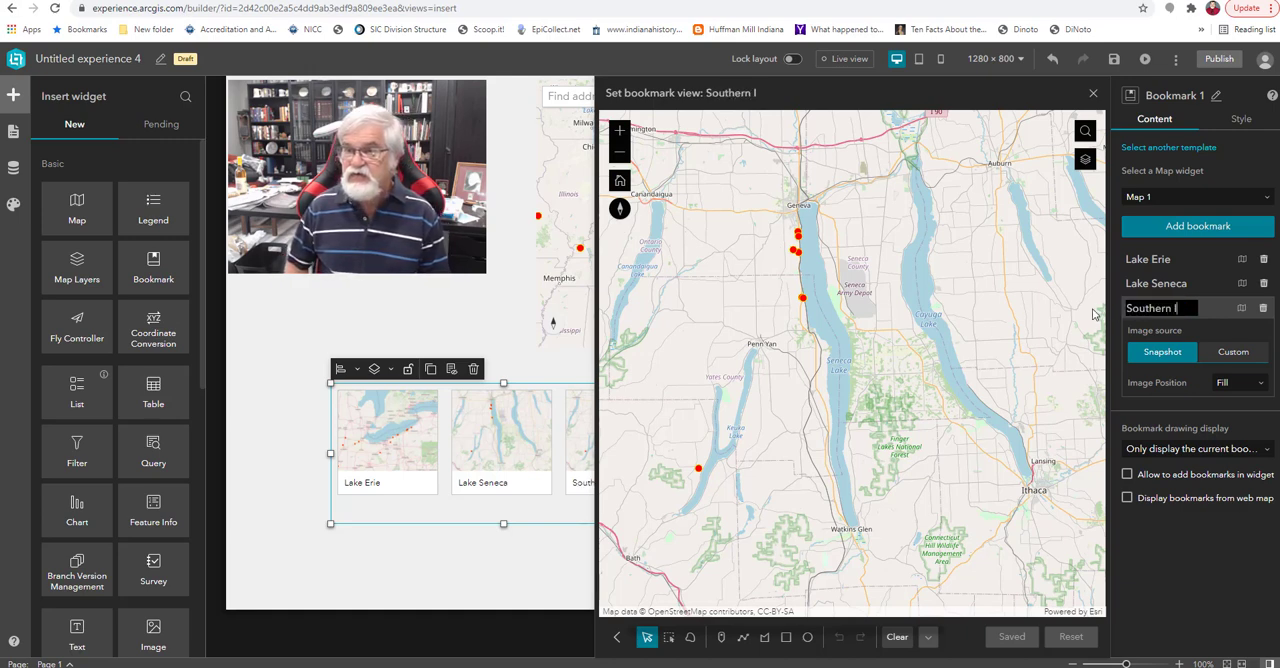
pyautogui.write('ndiana')
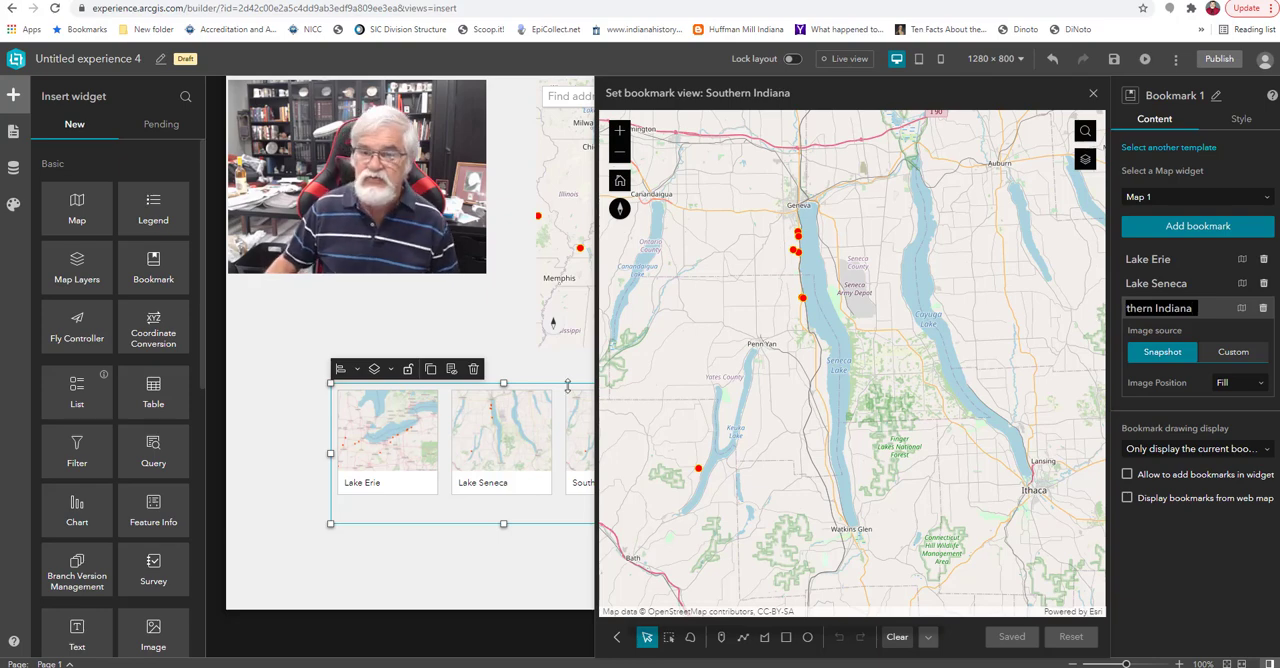
# Frame the Southern Indiana bookmark's map view on the wineries from Lafayette and Indianapolis down to Louisville, and save it.
pyautogui.moveTo(690, 375); pyautogui.dragTo(965, 276)
pyautogui.scroll(-1, 694, 357)
pyautogui.moveTo(707, 435); pyautogui.dragTo(1066, 358)
pyautogui.scroll(-1, 725, 392)
pyautogui.moveTo(697, 406); pyautogui.dragTo(964, 317)
pyautogui.moveTo(750, 440); pyautogui.dragTo(984, 294)
pyautogui.moveTo(785, 394); pyautogui.dragTo(840, 236)
pyautogui.moveTo(716, 330); pyautogui.dragTo(937, 300)
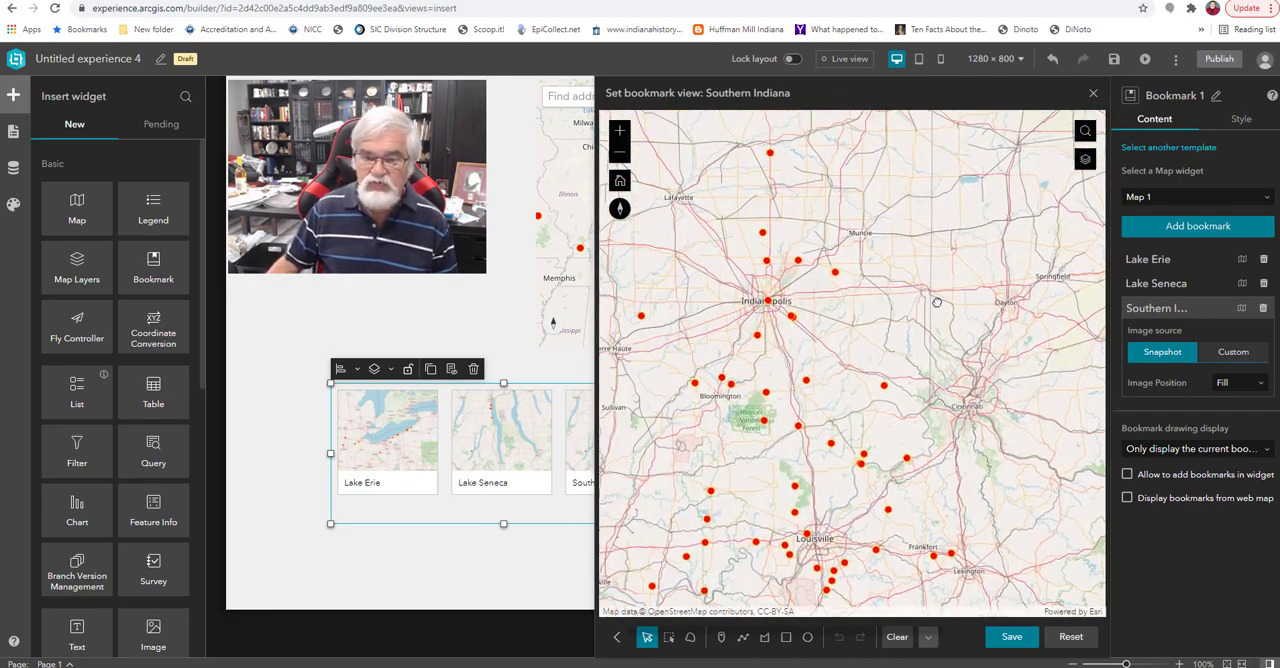
pyautogui.moveTo(853, 366); pyautogui.dragTo(930, 343)
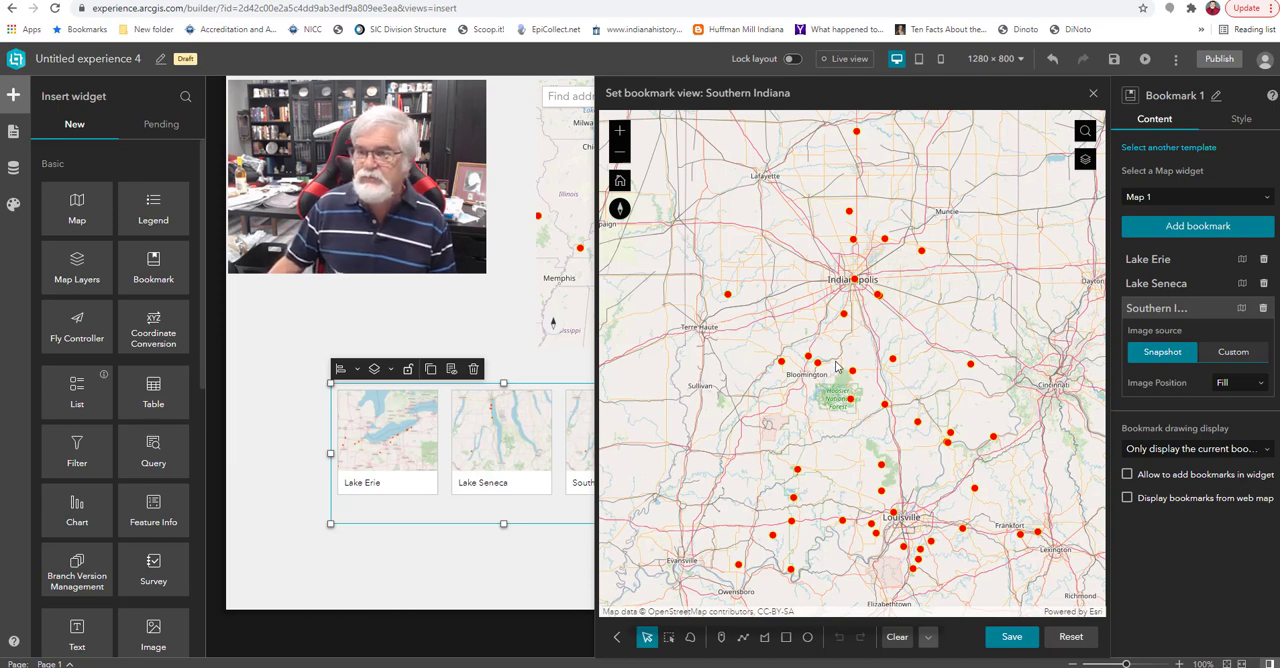
pyautogui.click(1006, 637)
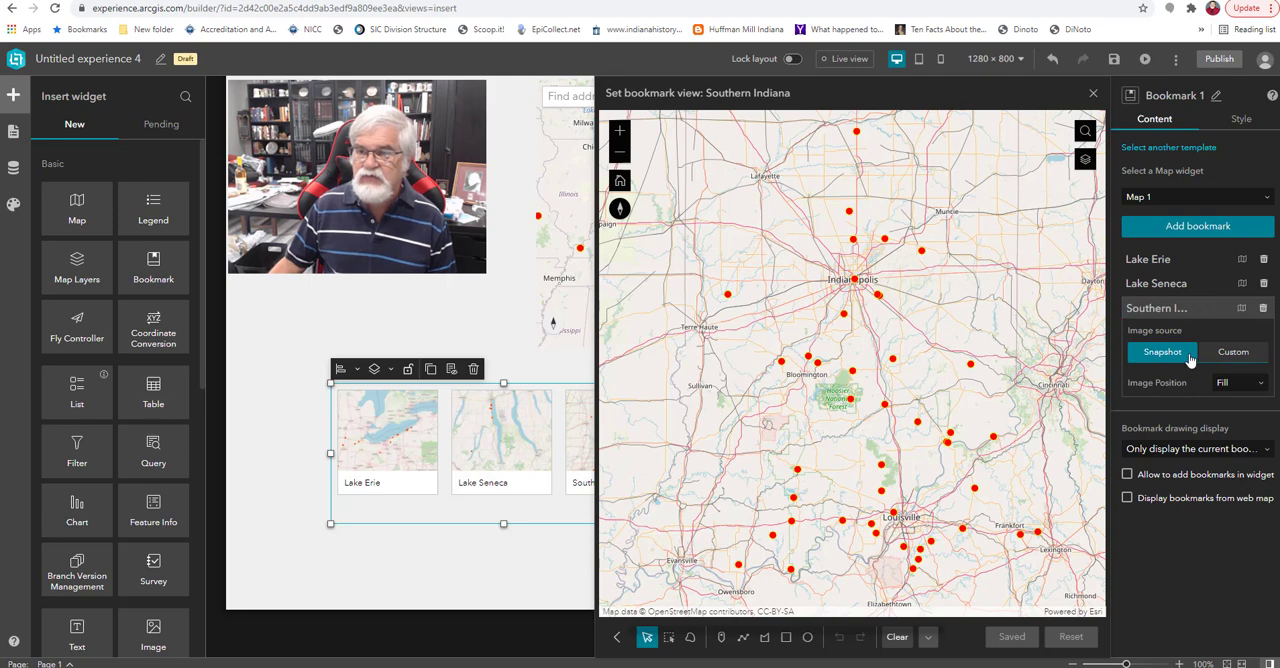
# Add a fourth bookmark and name it "Whole Country".
pyautogui.click(1163, 232)
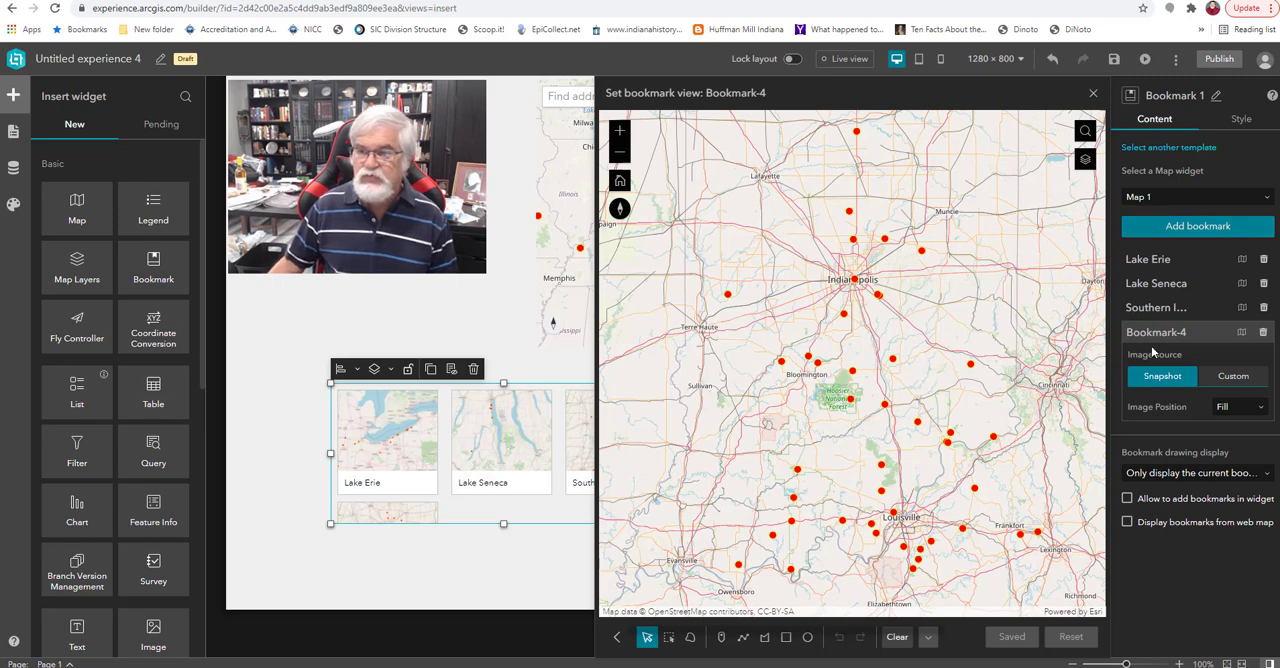
pyautogui.moveTo(1187, 331); pyautogui.dragTo(1114, 341)
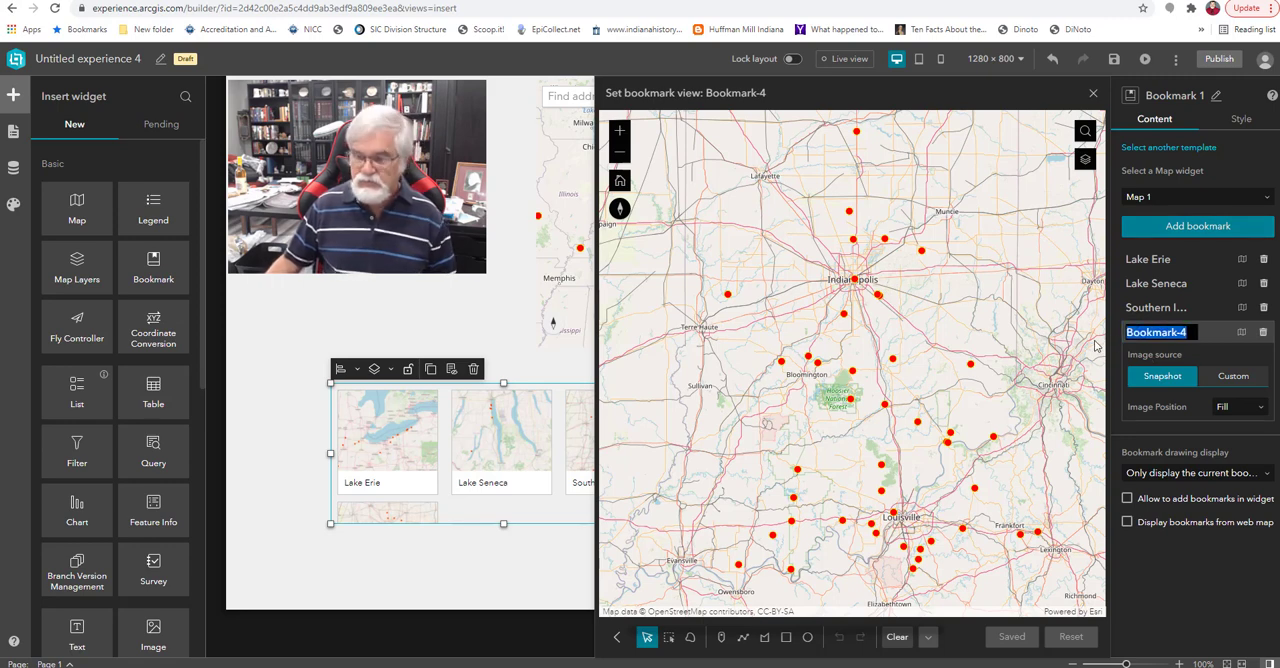
pyautogui.write('Whole CO')
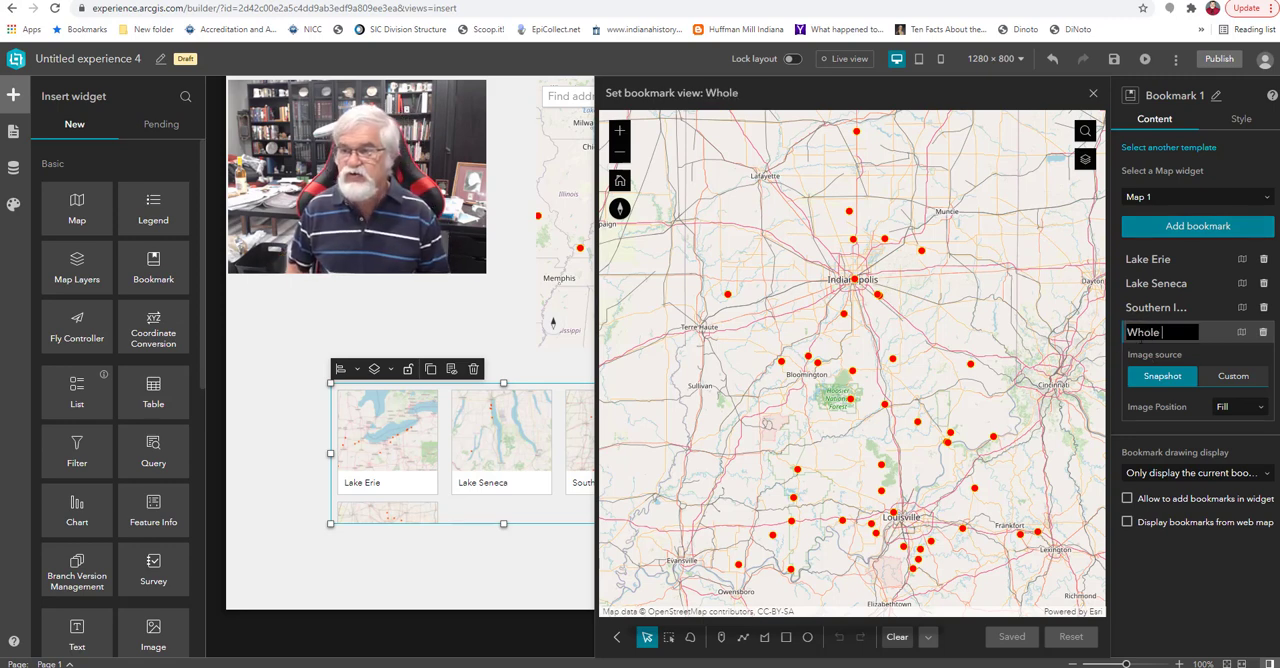
pyautogui.press('BackSpace')
pyautogui.press('BackSpace')
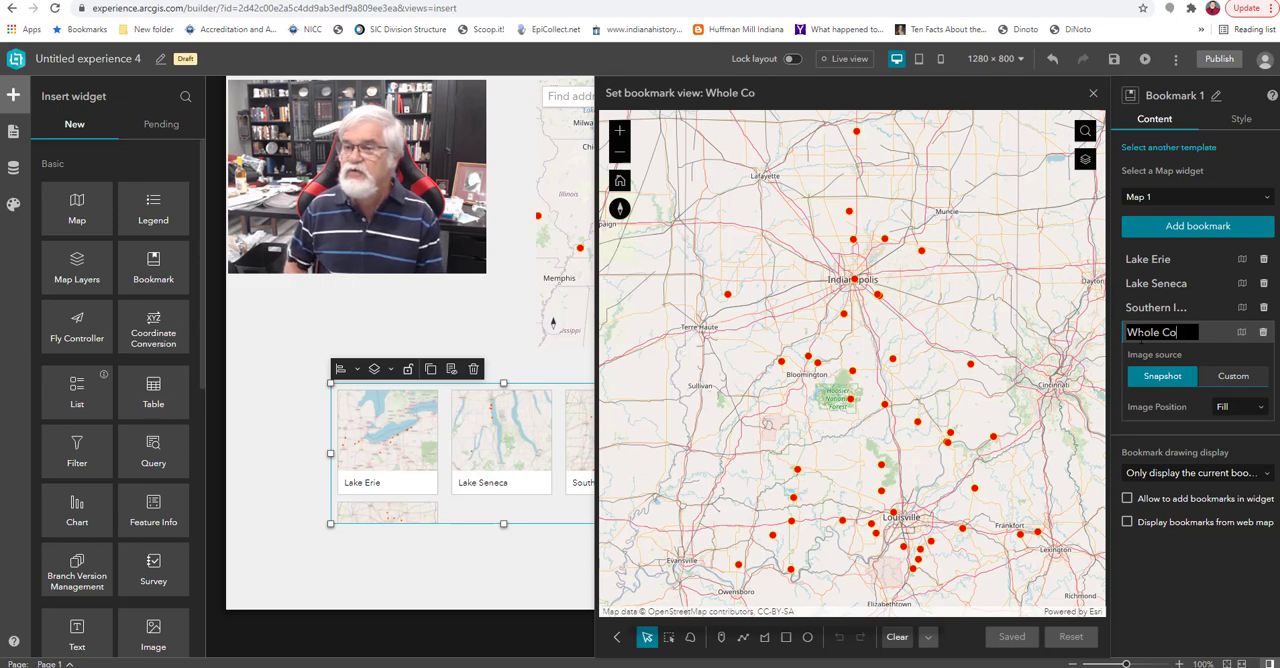
pyautogui.write('untry')
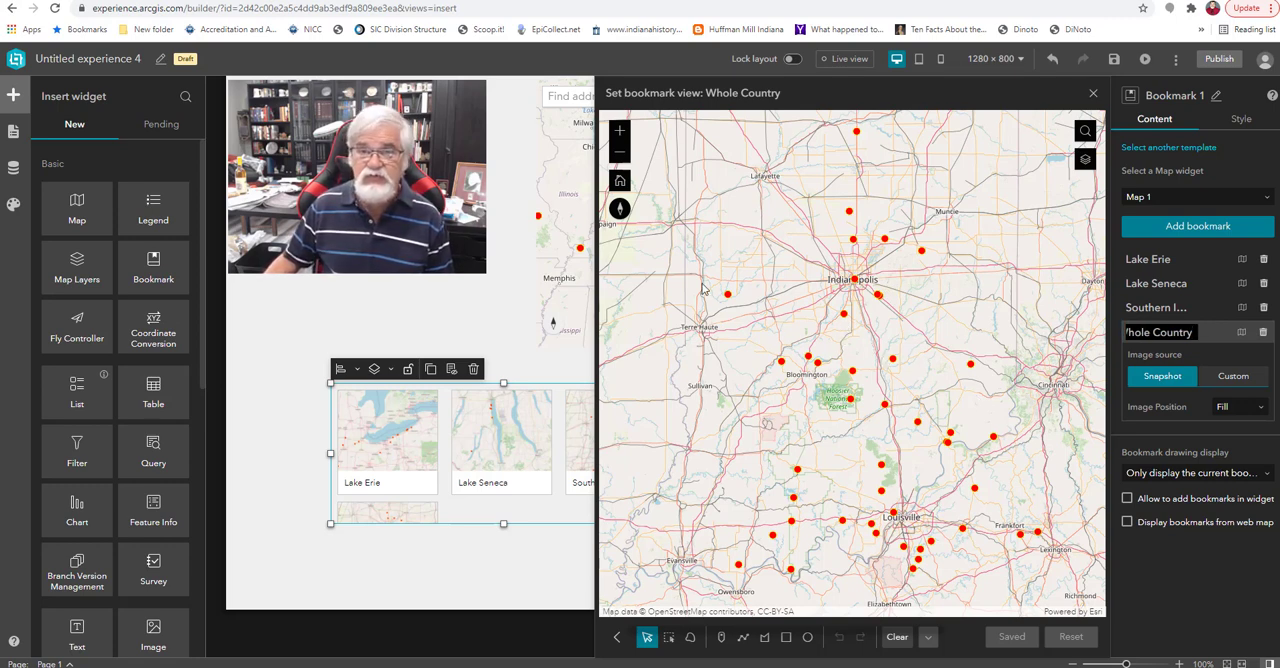
# Frame the Whole Country bookmark's map view on the entire United States, save it and close the bookmark view window.
pyautogui.scroll(-5, 836, 366)
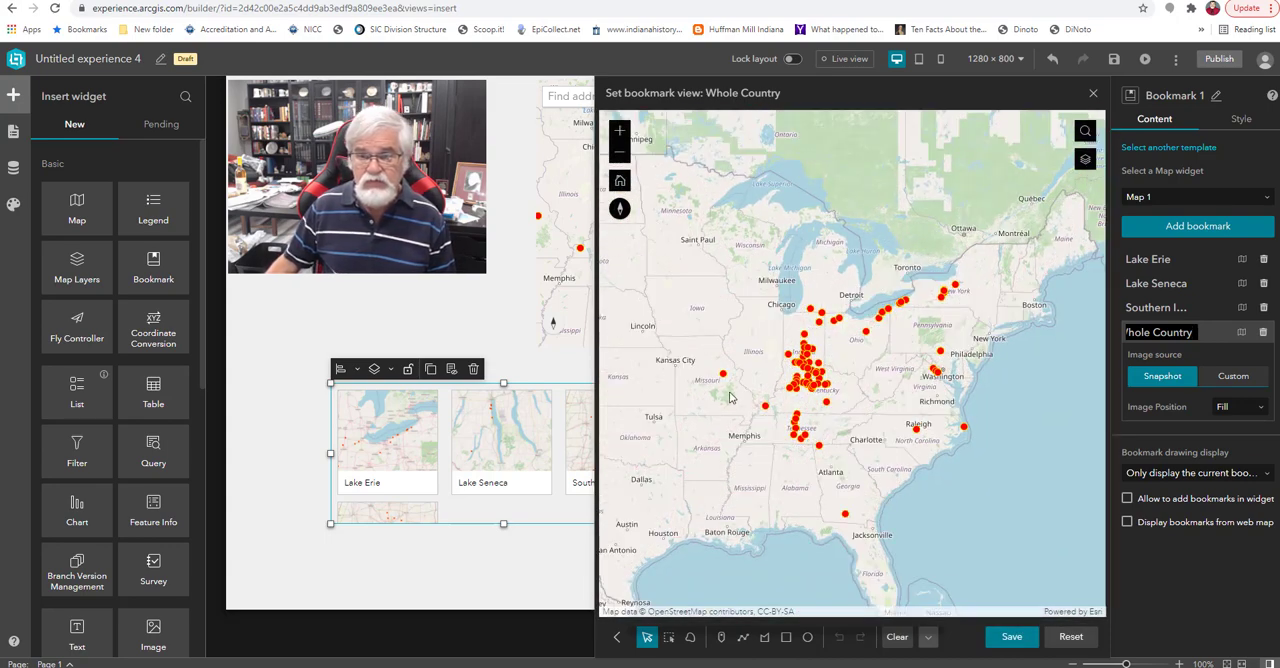
pyautogui.click(730, 394)
pyautogui.scroll(-1, 737, 380)
pyautogui.moveTo(738, 384); pyautogui.dragTo(890, 357)
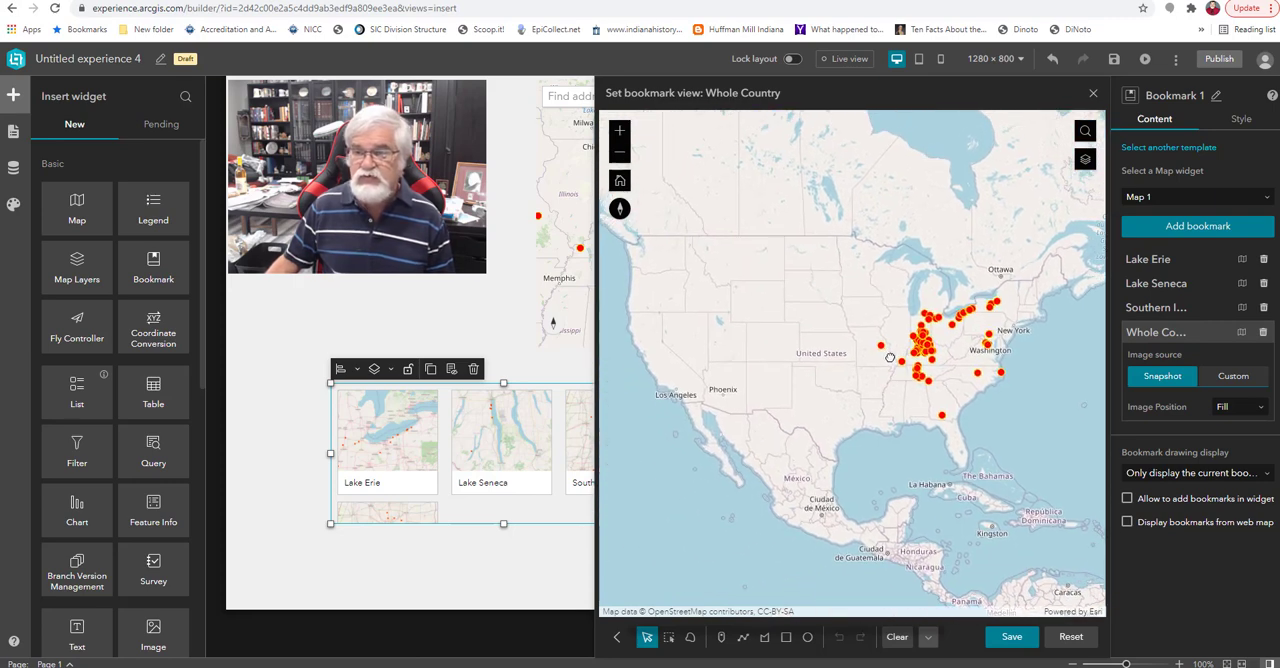
pyautogui.click(1022, 644)
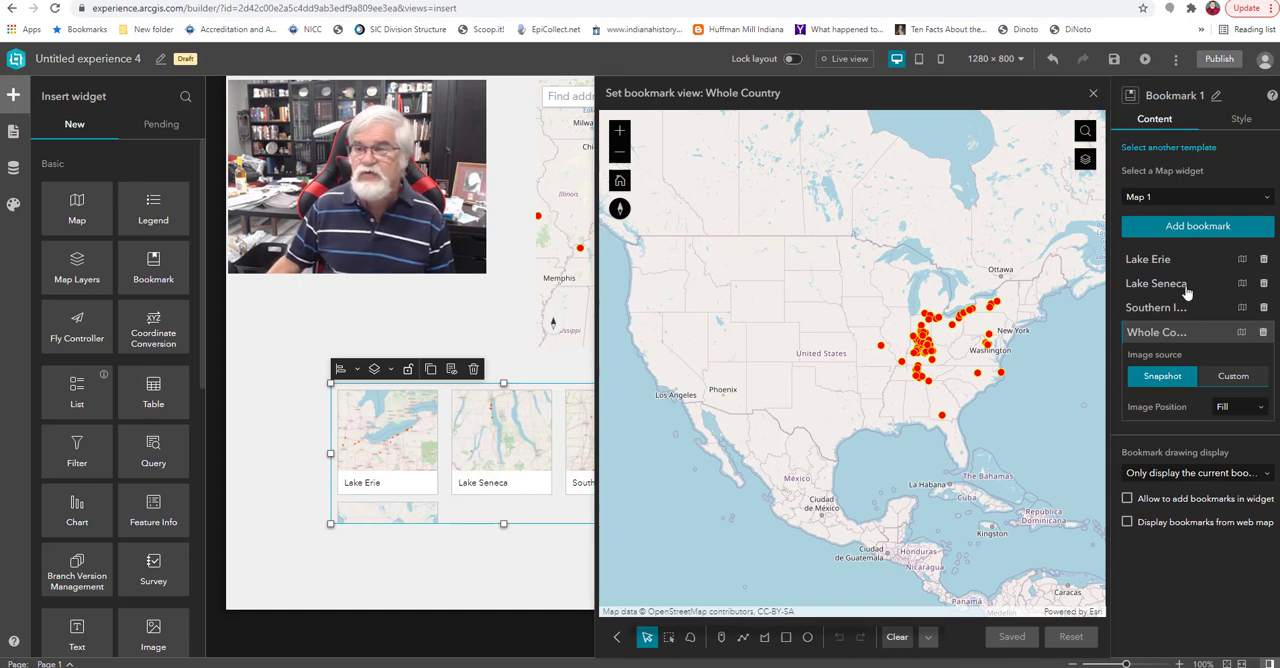
pyautogui.click(1094, 97)
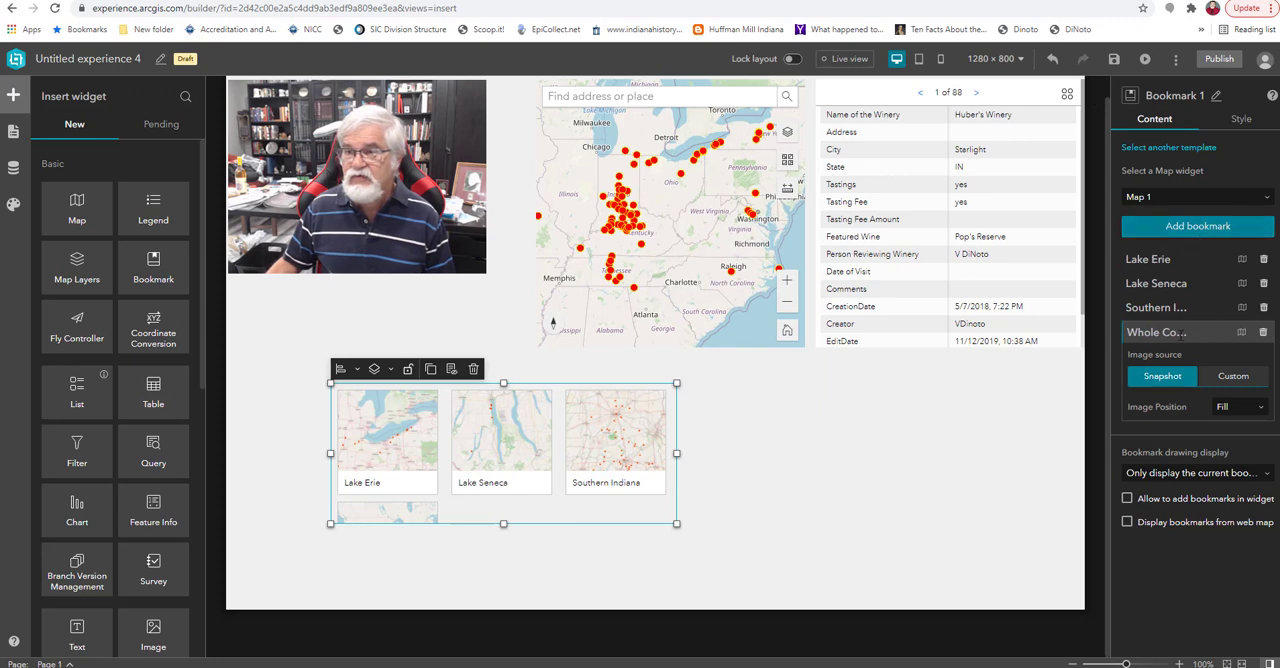
pyautogui.click(1192, 332)
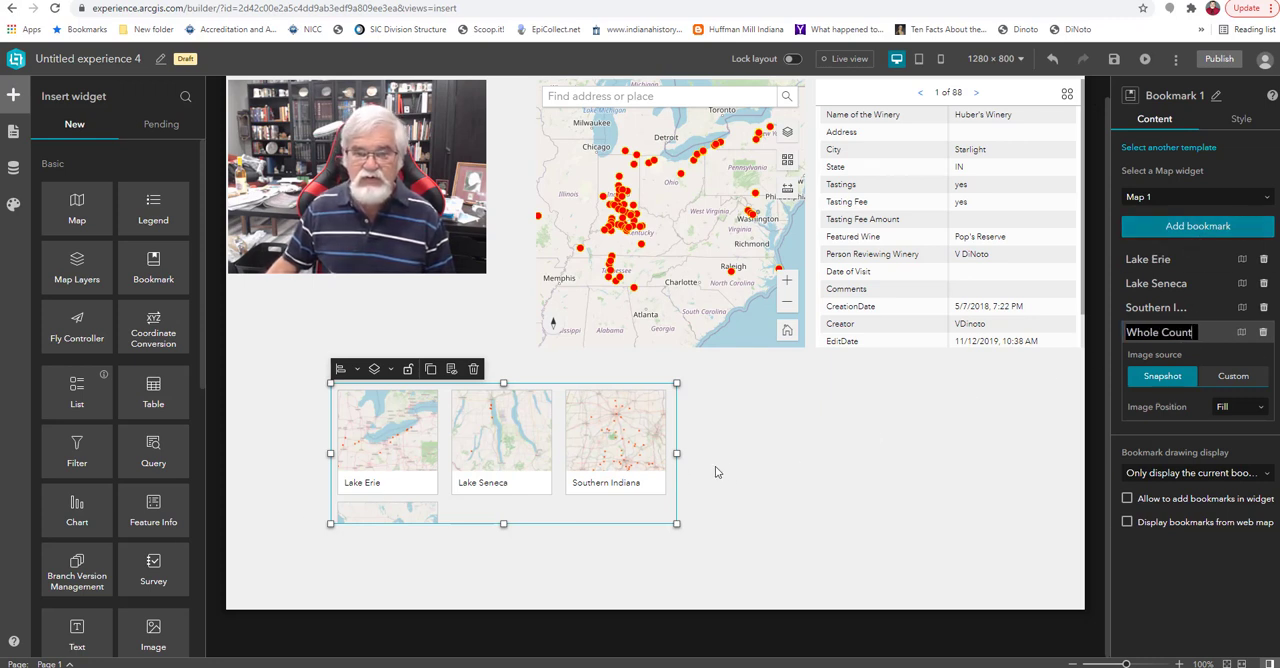
# Widen the Bookmark widget to fit all four bookmarks in one row beneath the map and winery table, and save the experience.
pyautogui.moveTo(678, 454); pyautogui.dragTo(797, 443)
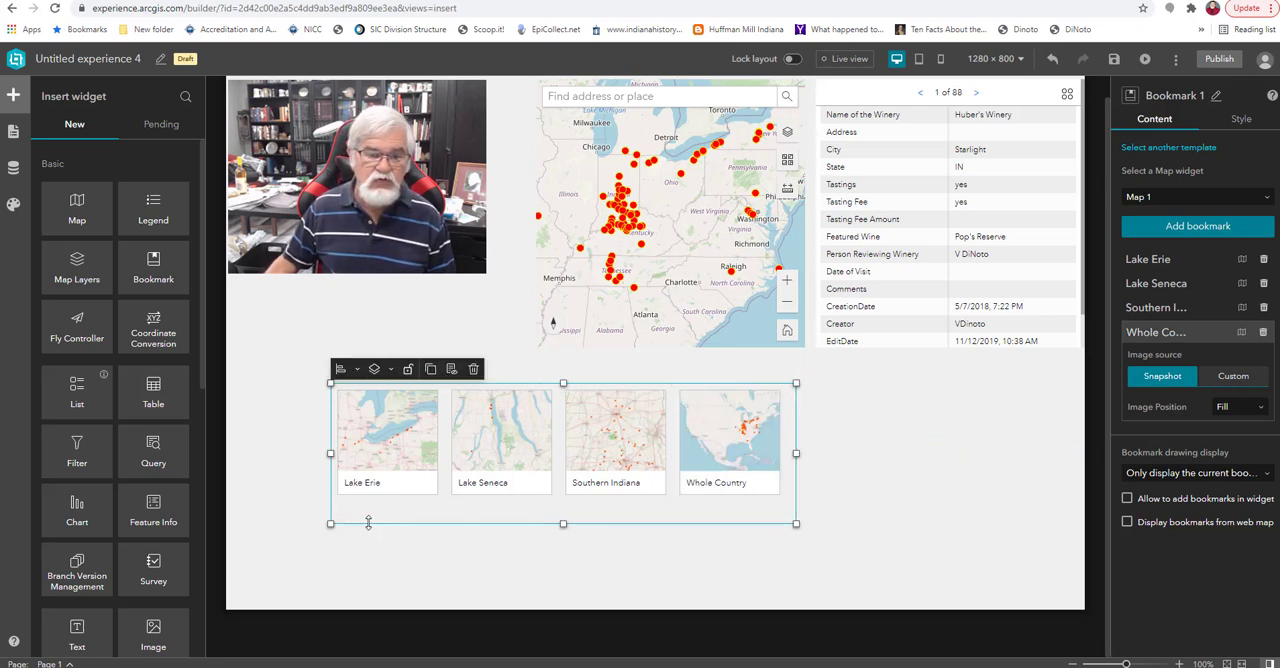
pyautogui.moveTo(391, 503); pyautogui.dragTo(595, 477)
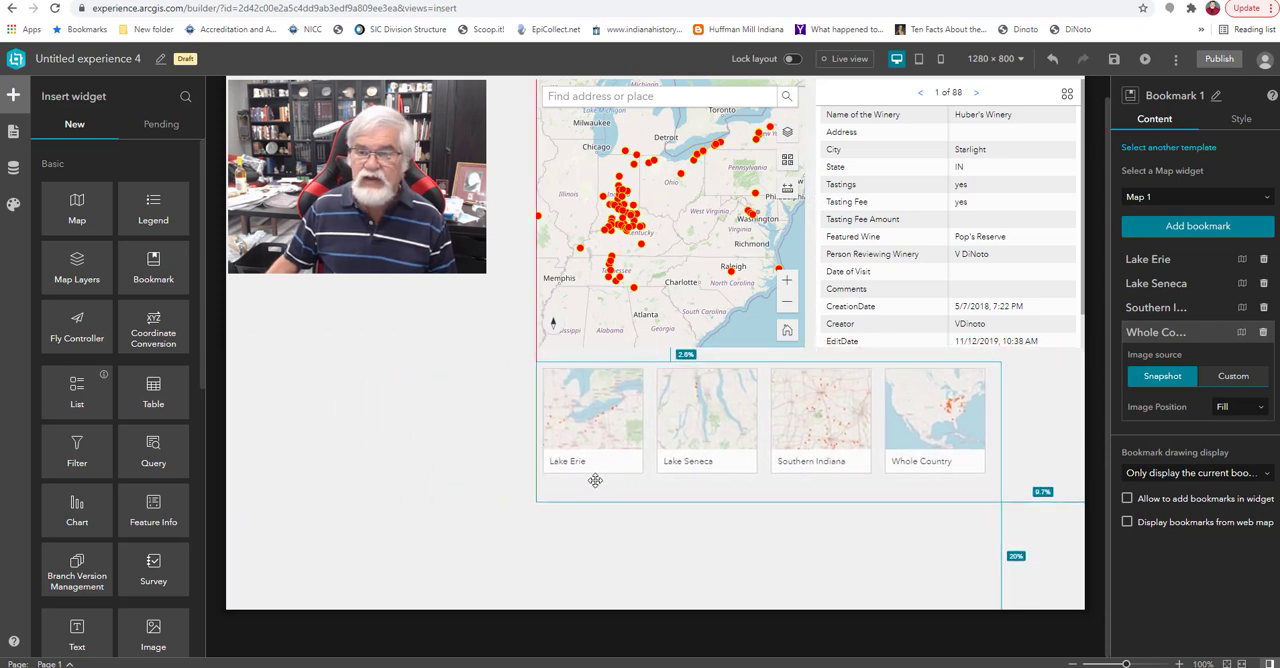
pyautogui.moveTo(1001, 432); pyautogui.dragTo(1067, 432)
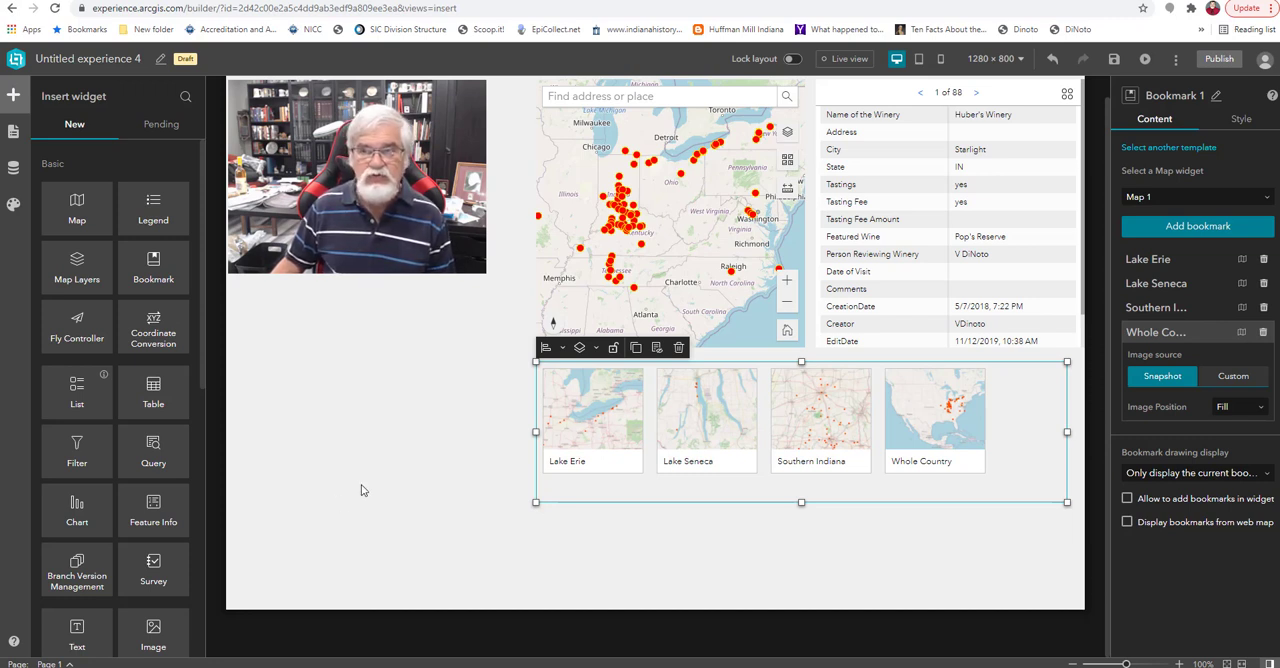
pyautogui.click(1114, 59)
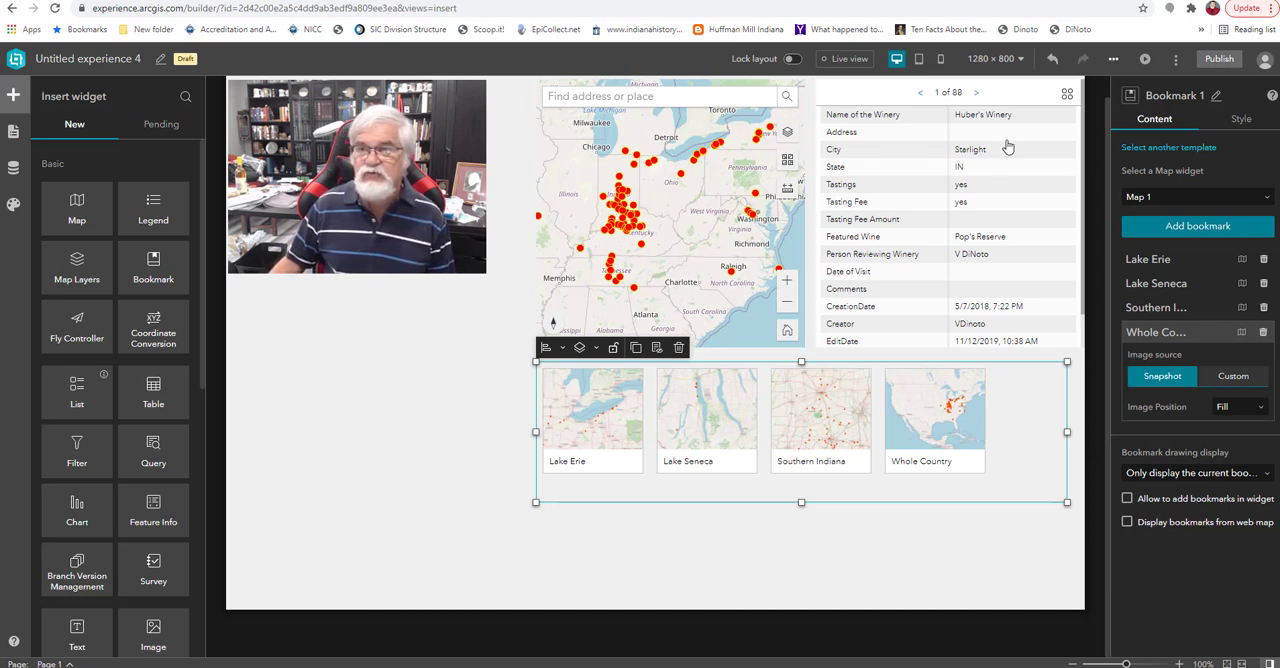
# Preview the experience and test the Lake Seneca, Lake Erie, Southern Indiana and Whole Country bookmarks on the map.
pyautogui.click(1145, 59)
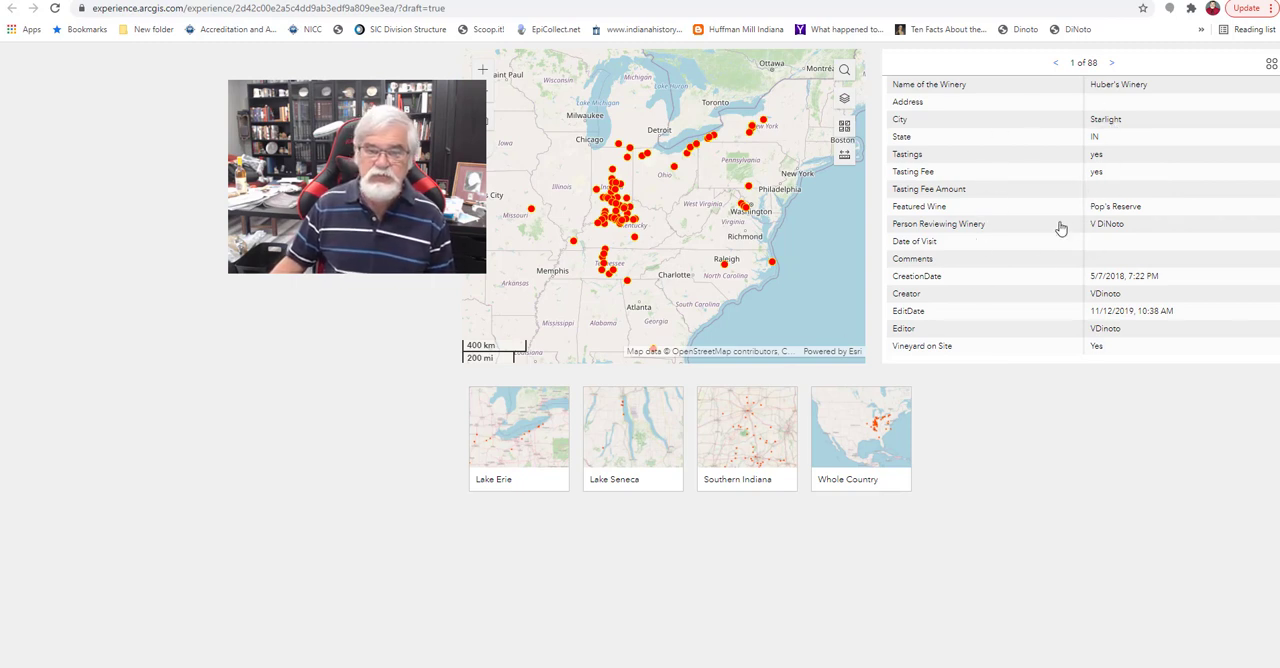
pyautogui.click(640, 453)
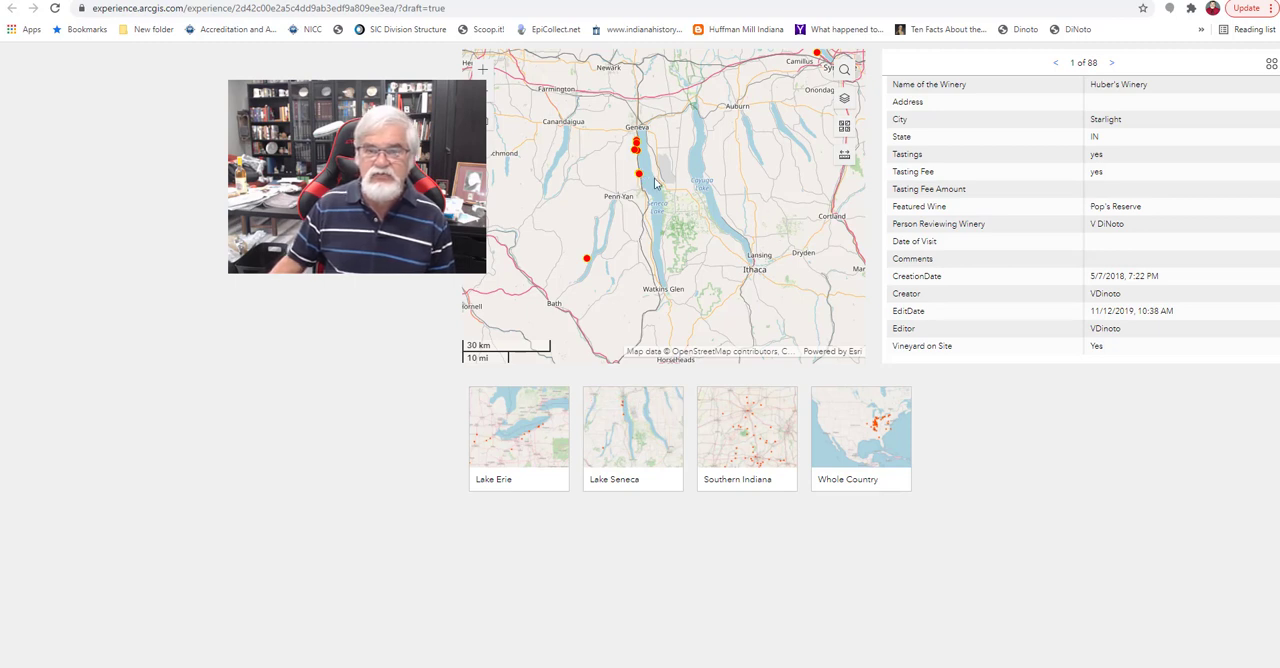
pyautogui.click(548, 432)
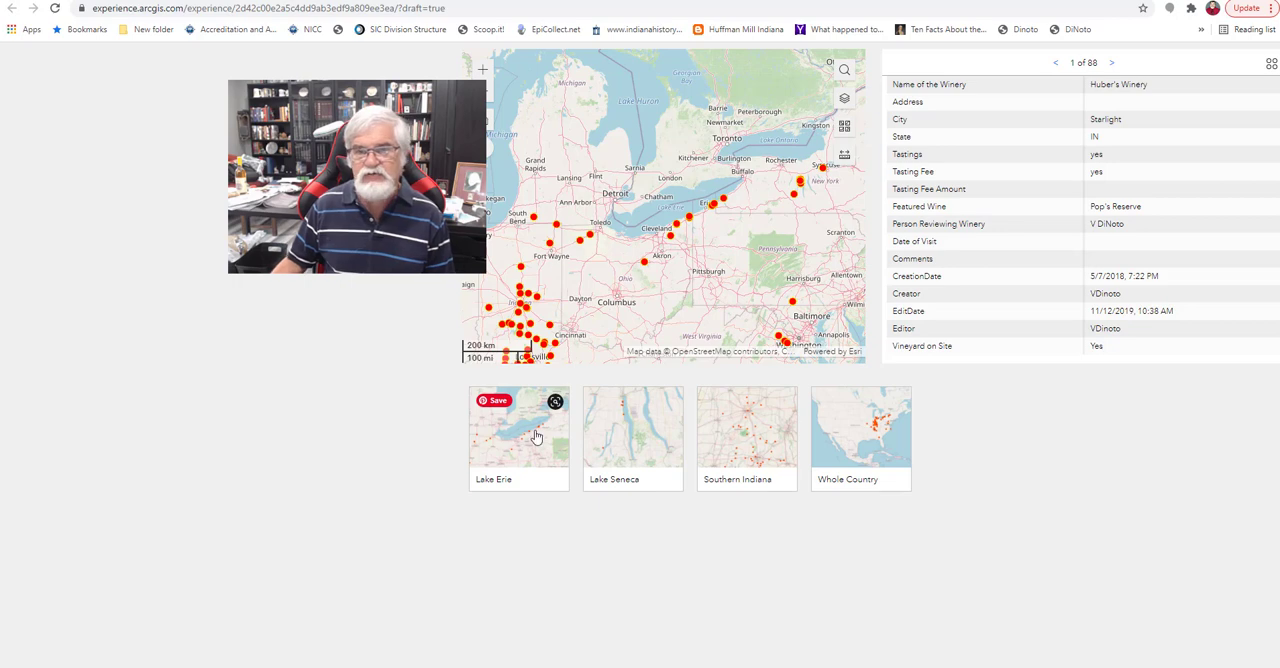
pyautogui.click(760, 440)
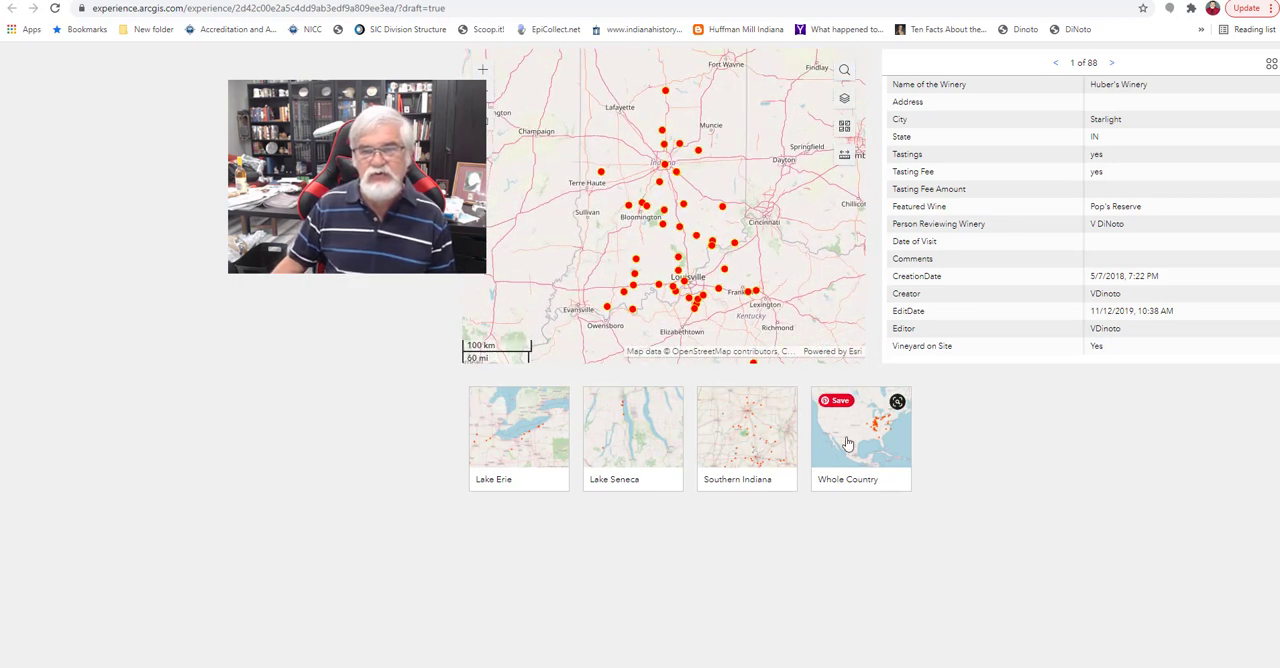
pyautogui.click(892, 440)
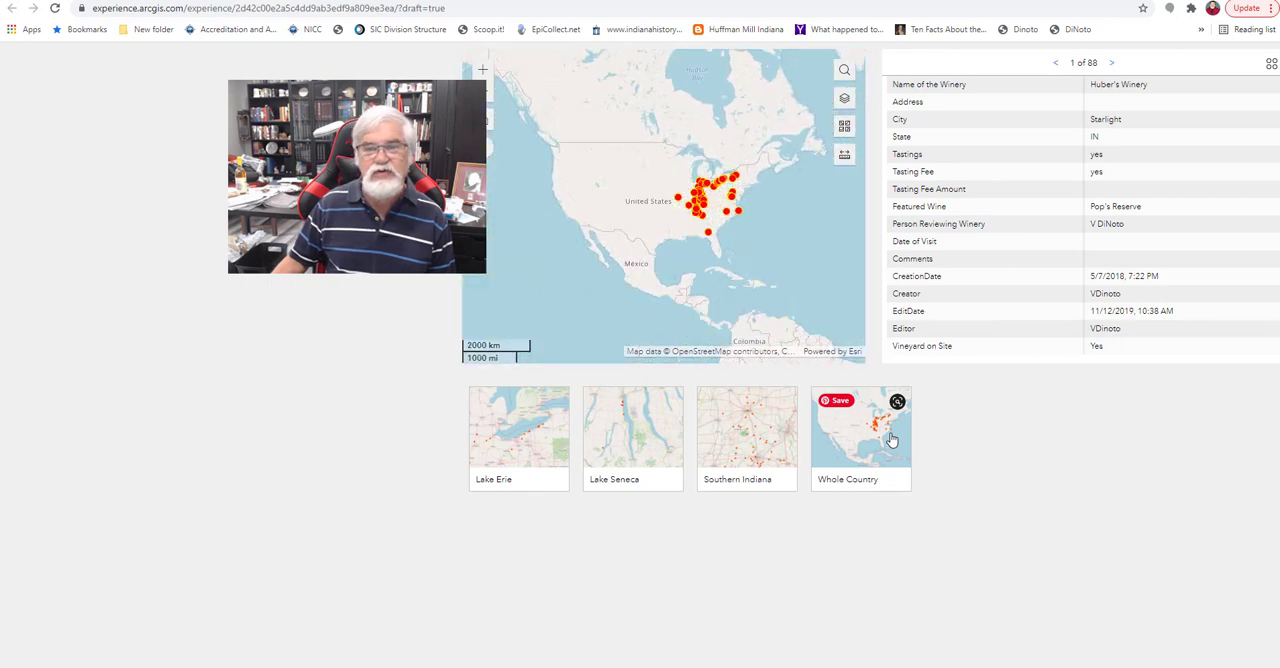
pyautogui.click(522, 444)
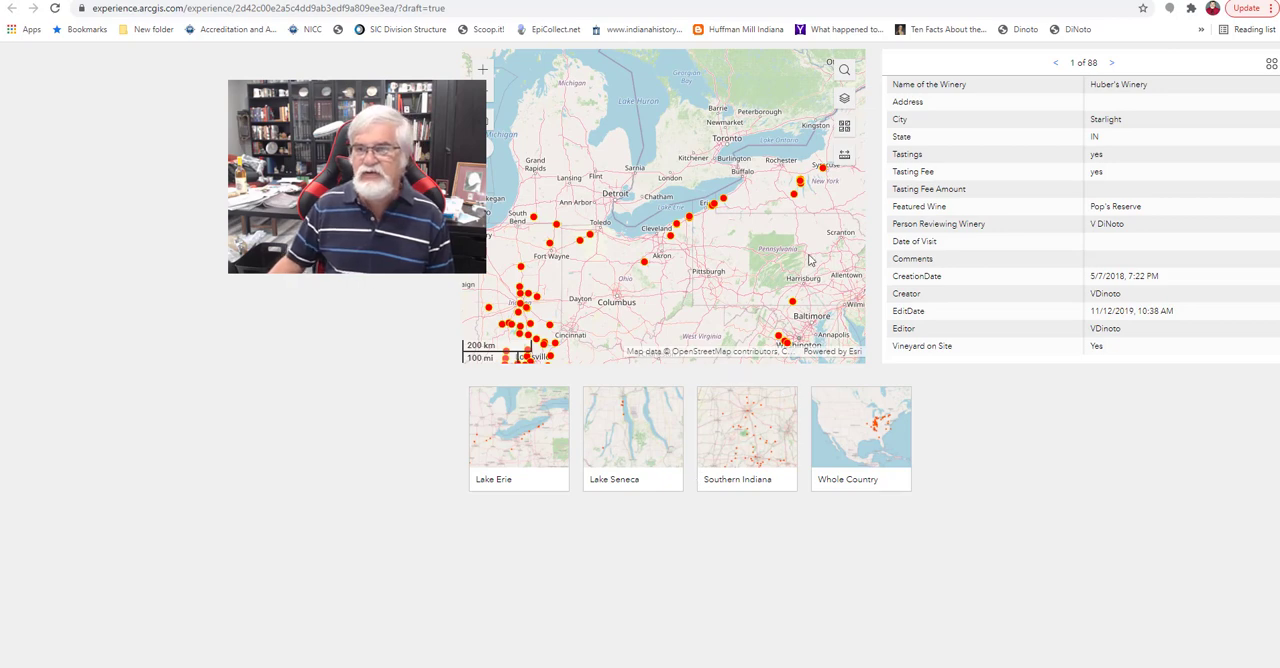
# Return to the builder, reframe the Lake Erie bookmark closer on the southern shore from Lorain to Buffalo, and save the view.
pyautogui.click(1008, 1)
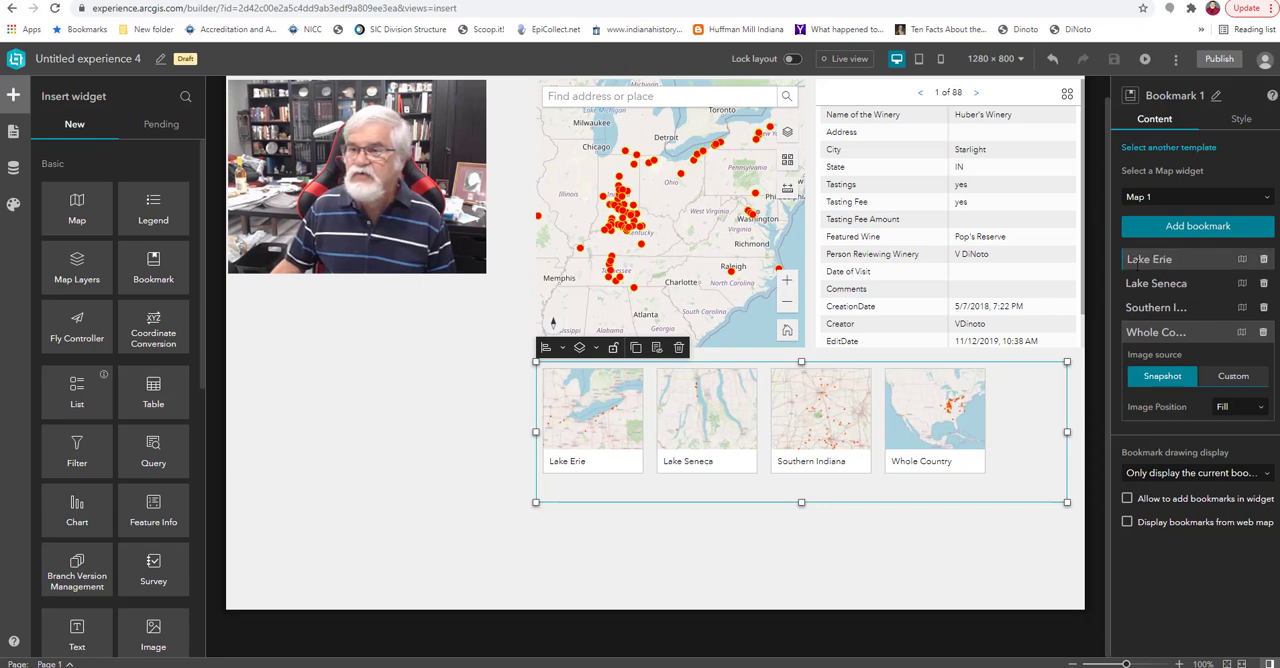
pyautogui.click(1242, 260)
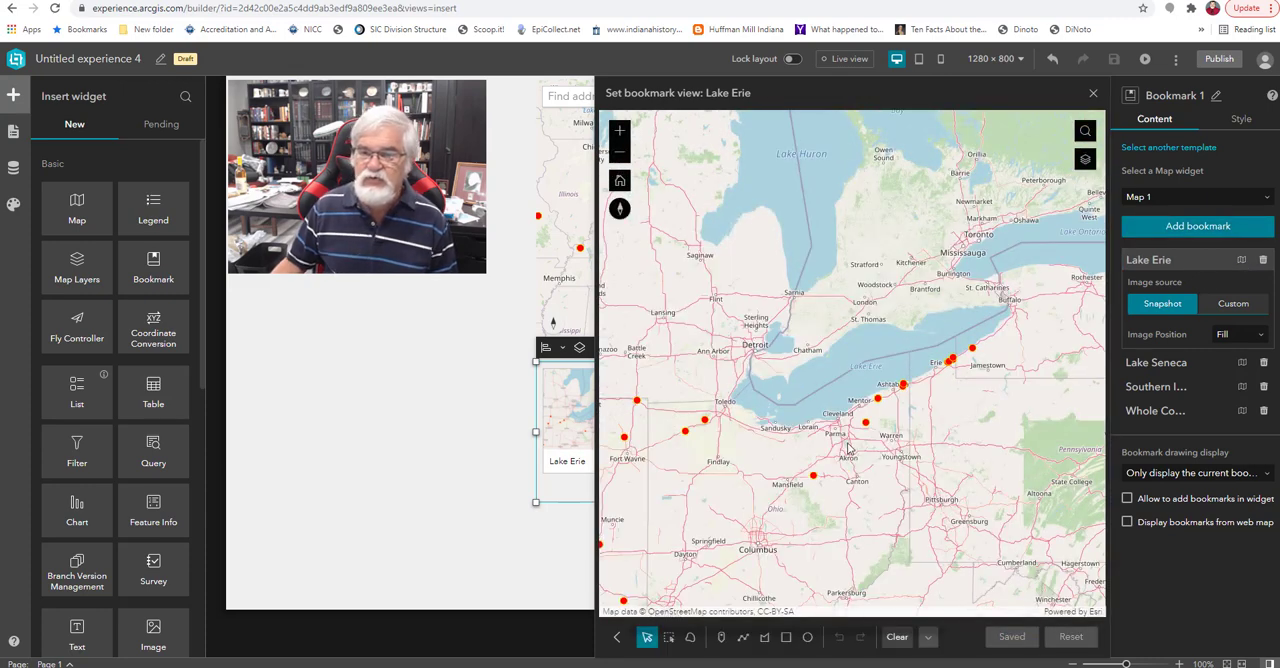
pyautogui.scroll(2, 845, 440)
pyautogui.moveTo(899, 457); pyautogui.dragTo(796, 505)
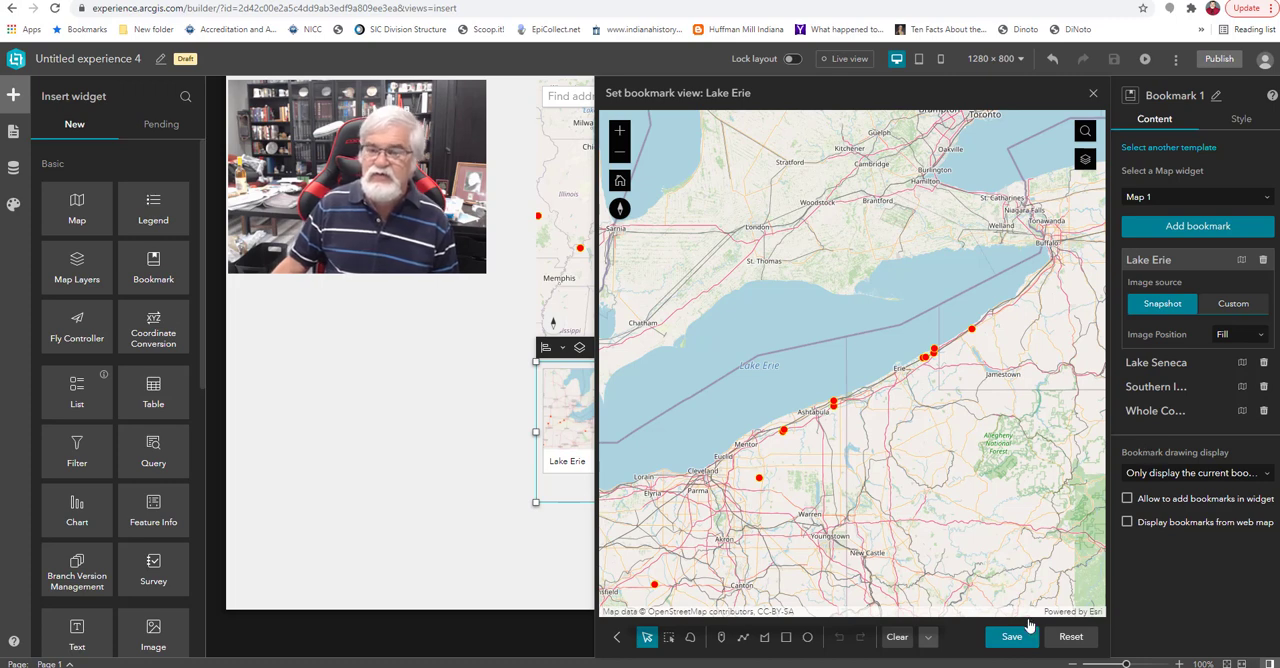
pyautogui.click(1011, 638)
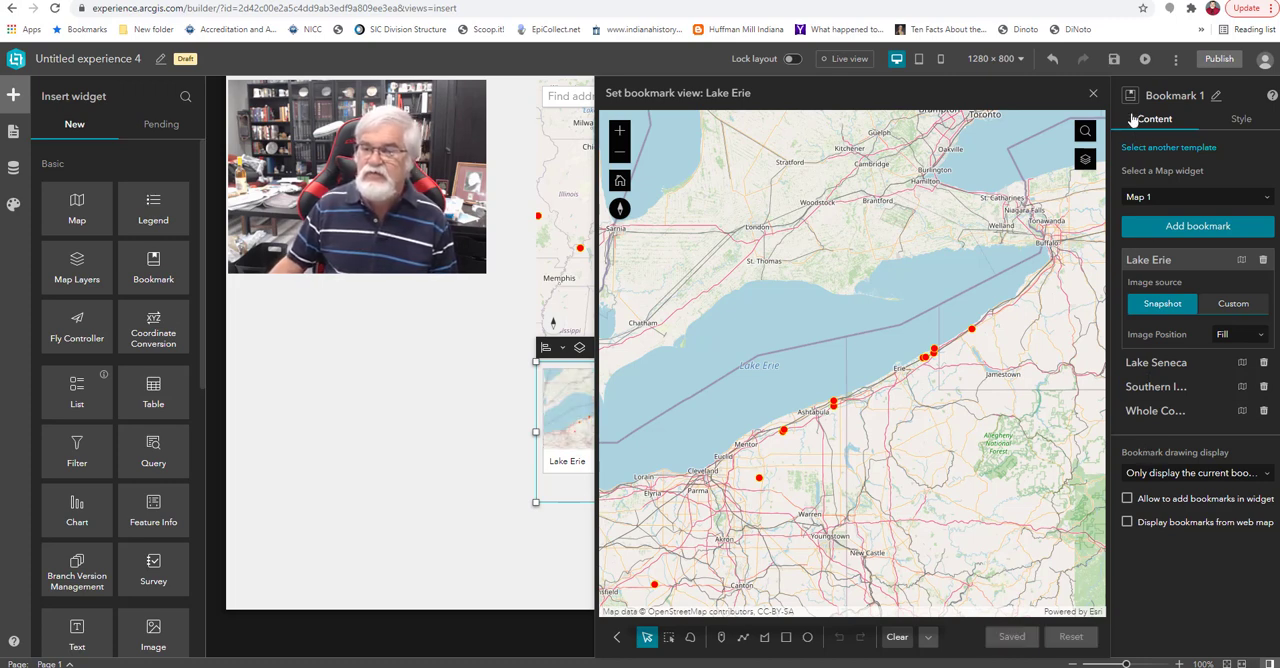
# Save and preview the experience, testing the Lake Seneca, Southern Indiana and Lake Erie bookmarks and the pop-ups of the wineries near Erie.
pyautogui.click(1114, 60)
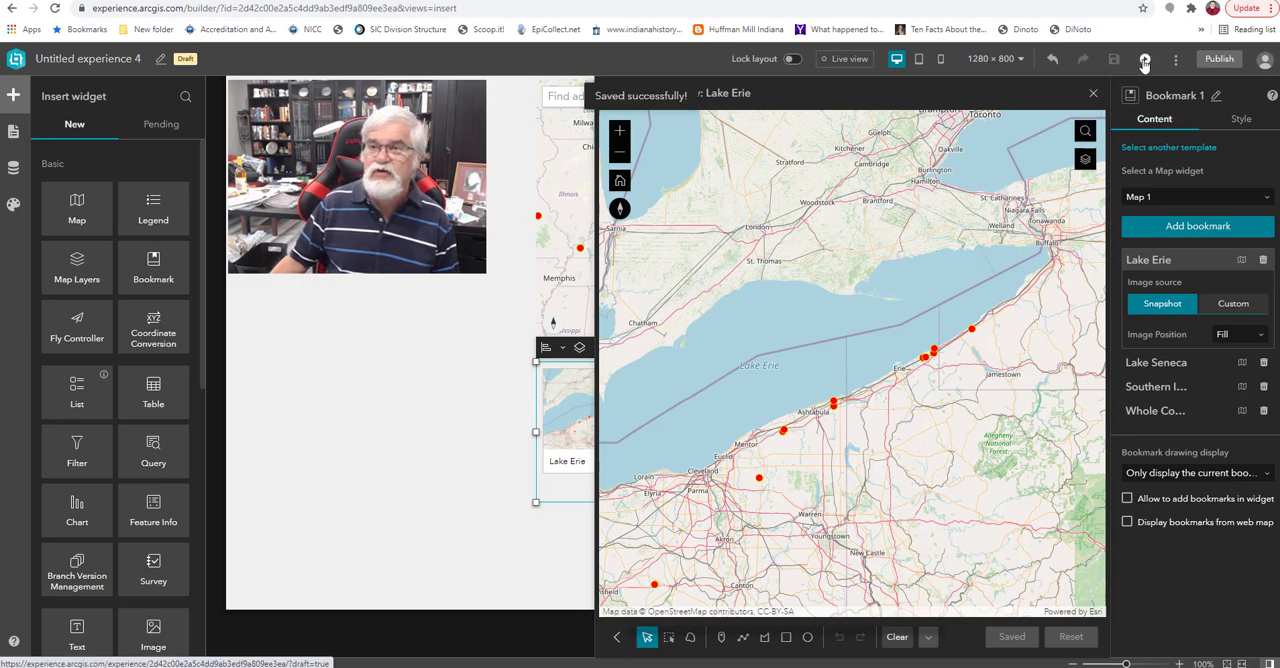
pyautogui.click(1143, 60)
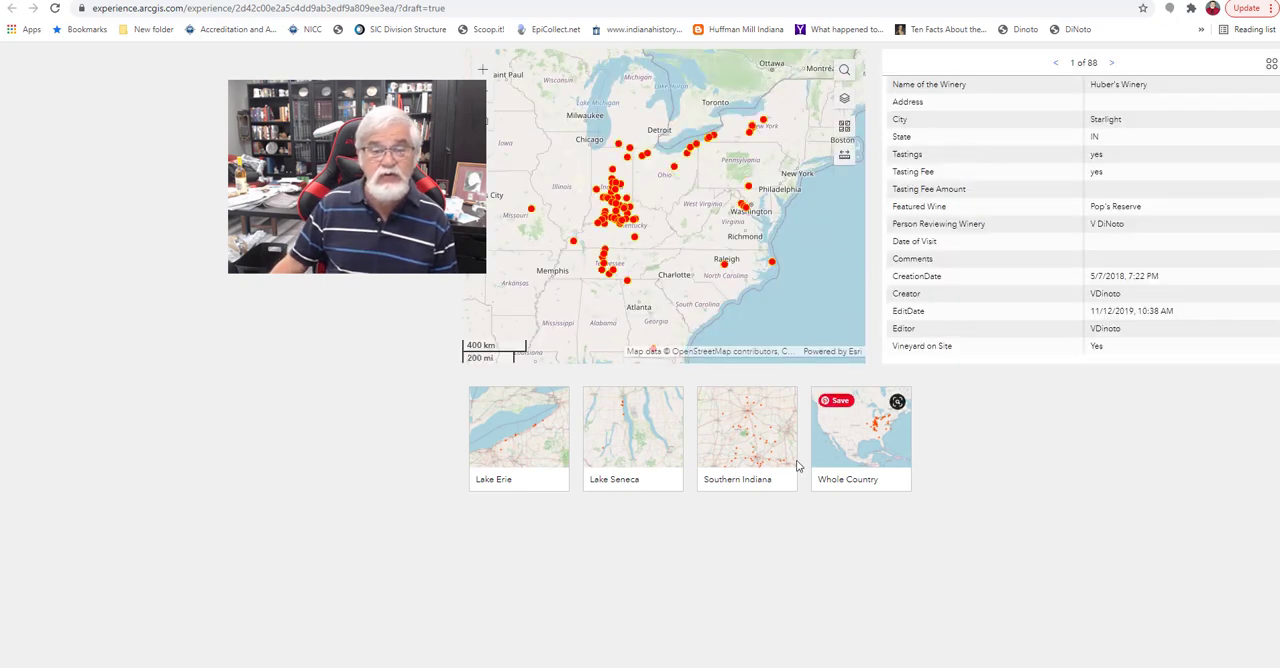
pyautogui.click(617, 439)
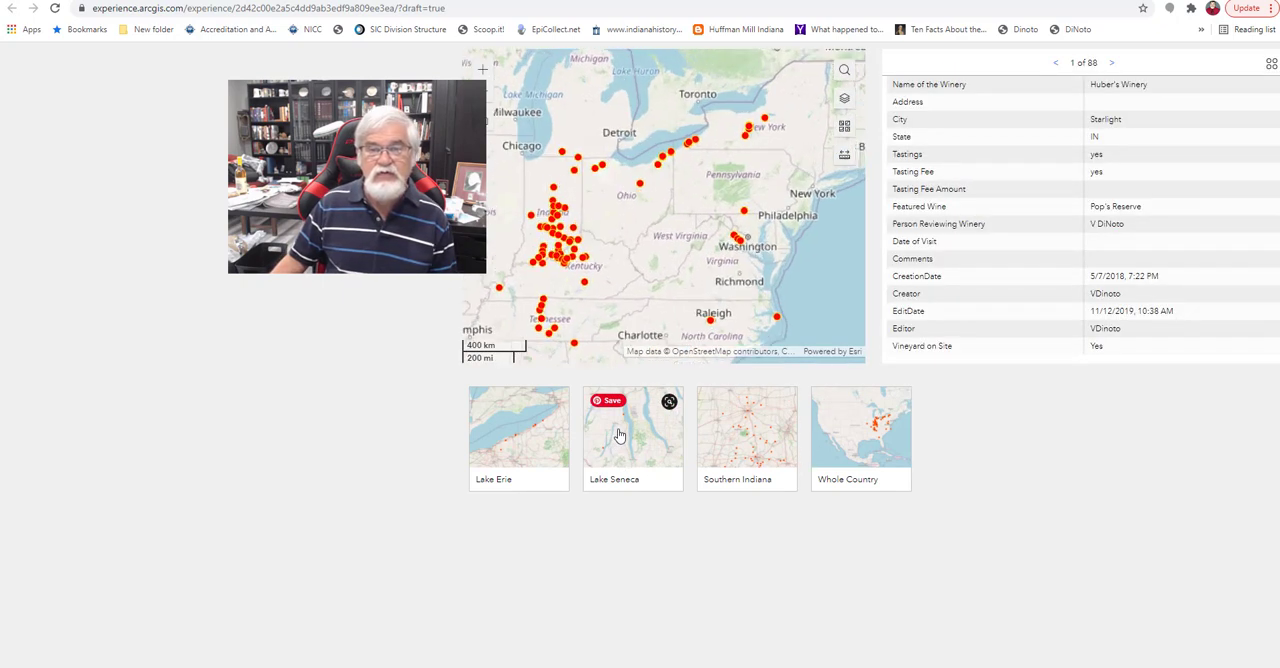
pyautogui.click(785, 446)
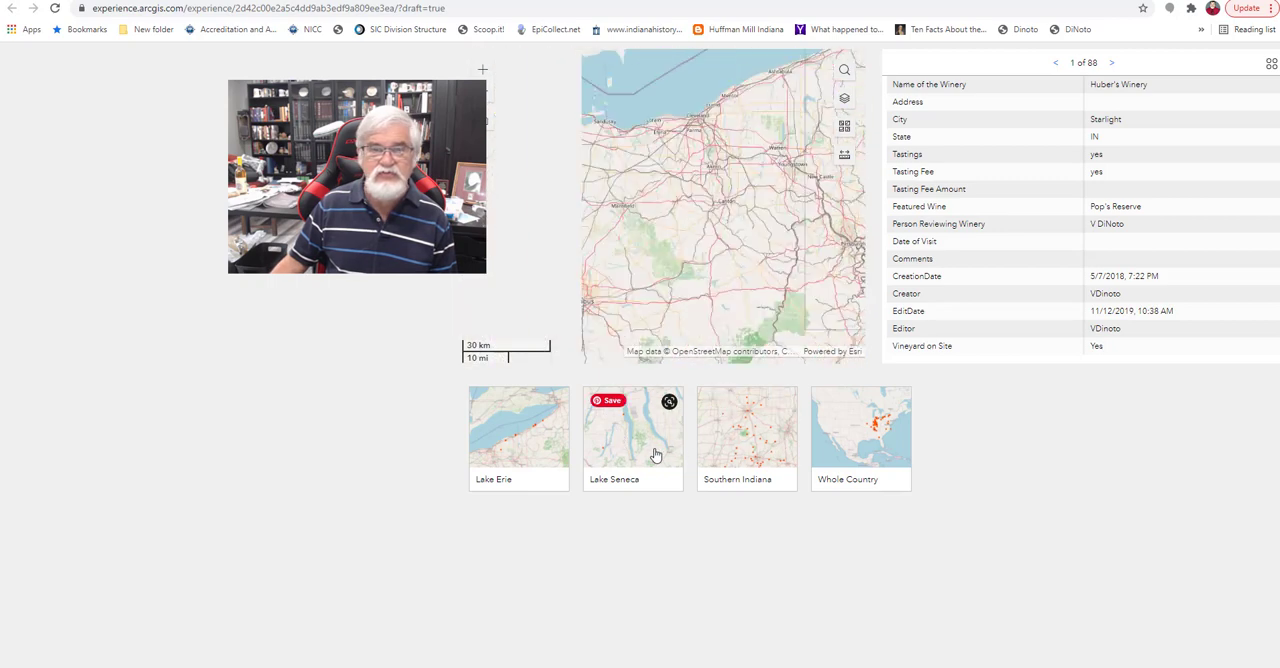
pyautogui.click(529, 441)
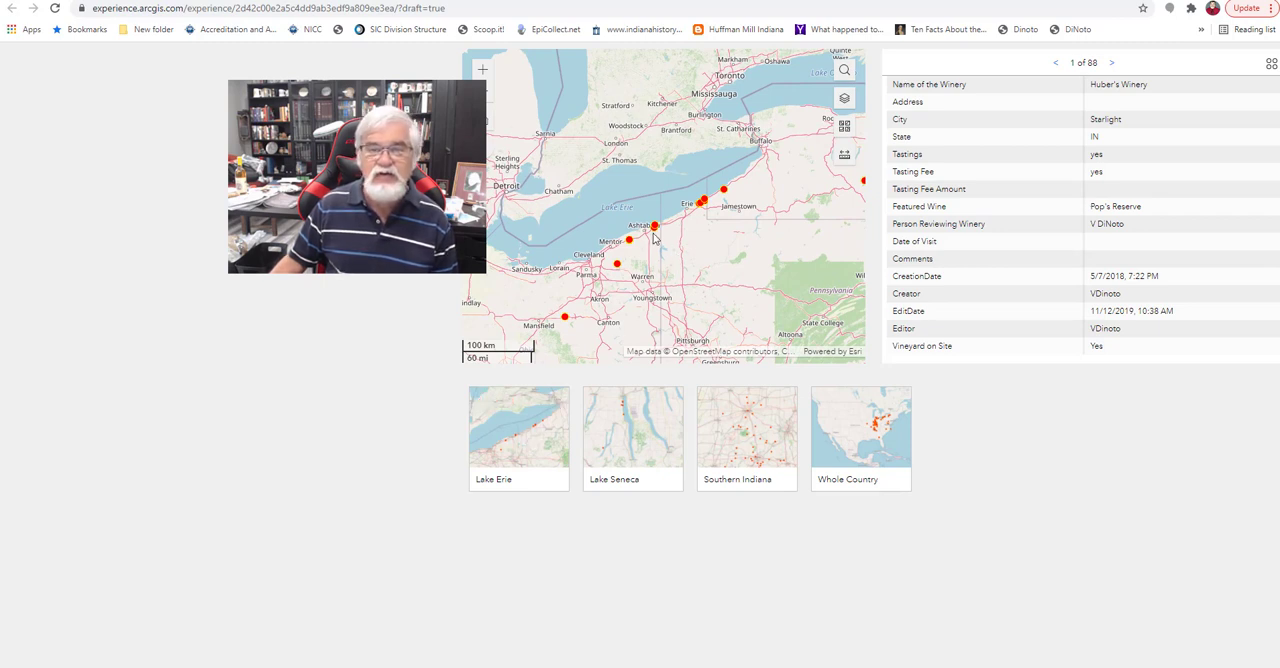
pyautogui.click(704, 201)
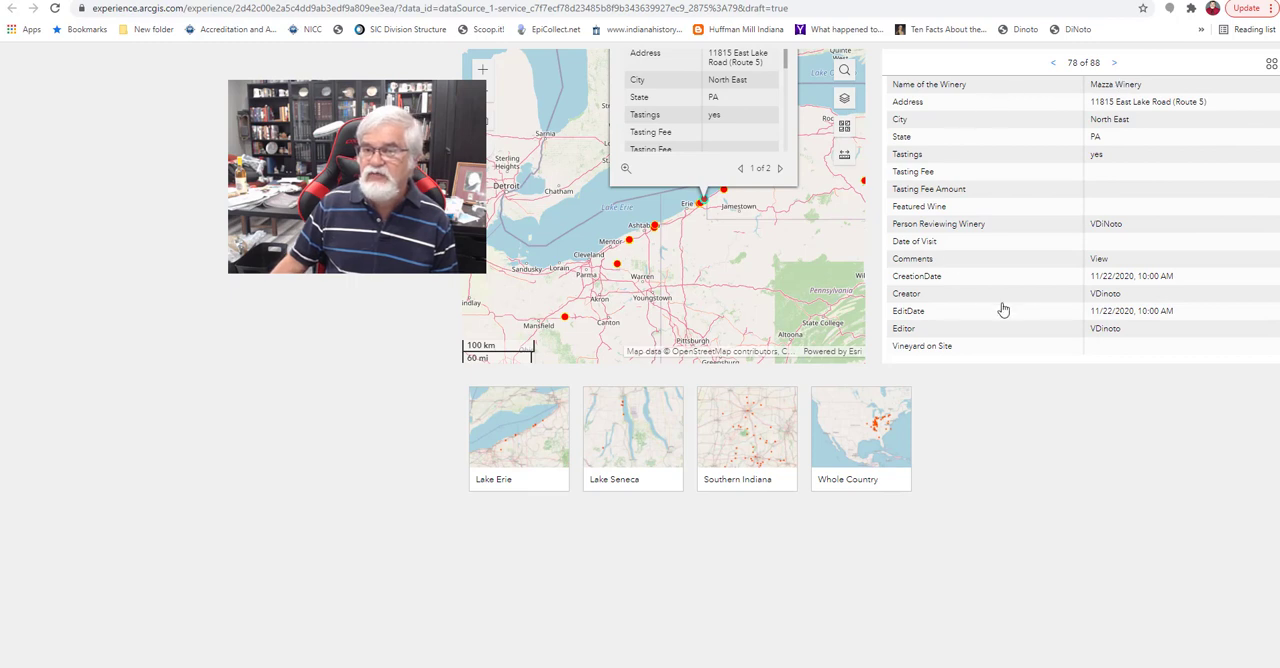
pyautogui.click(781, 170)
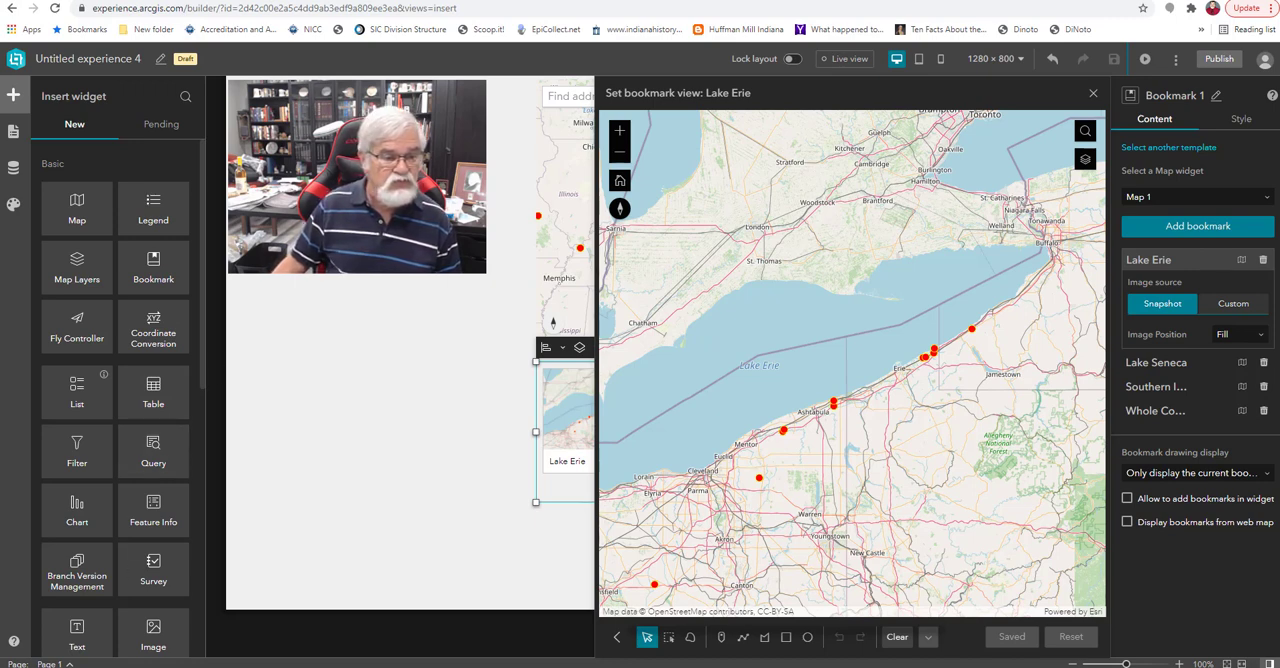
# Return to the builder, review the experience's page list and outline, and view the fullscreen templates for a new page without adding one.
pyautogui.click(68, 664)
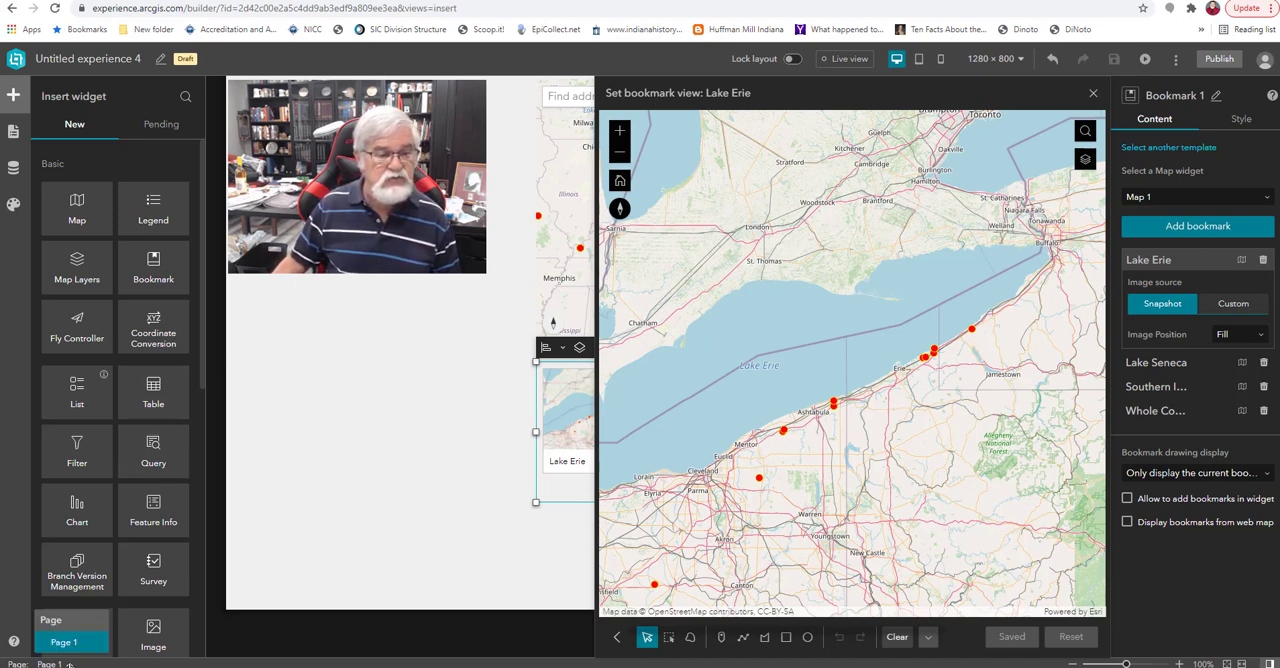
pyautogui.click(69, 664)
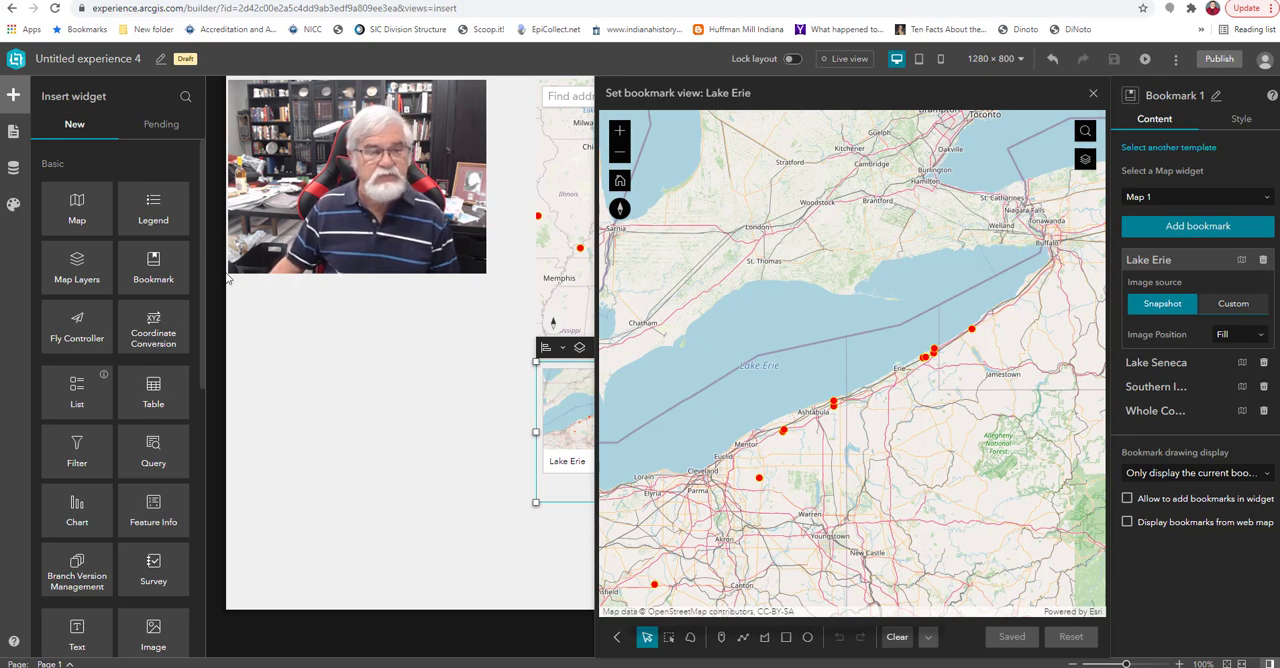
pyautogui.click(14, 132)
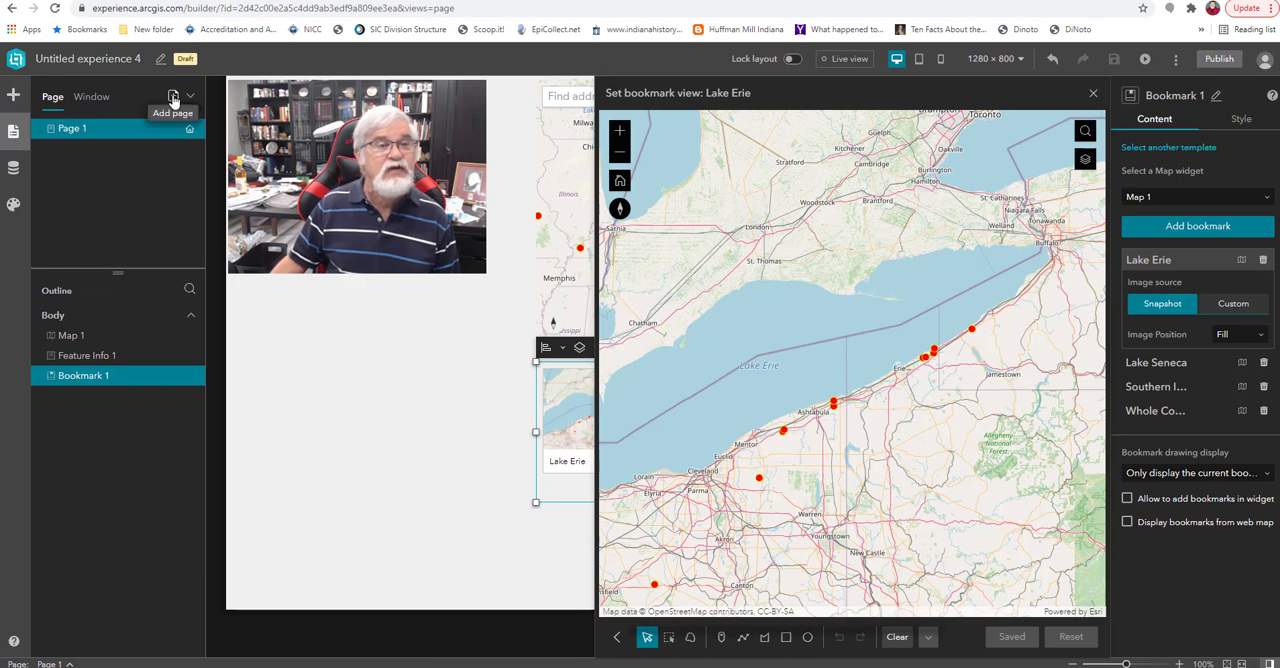
pyautogui.click(173, 97)
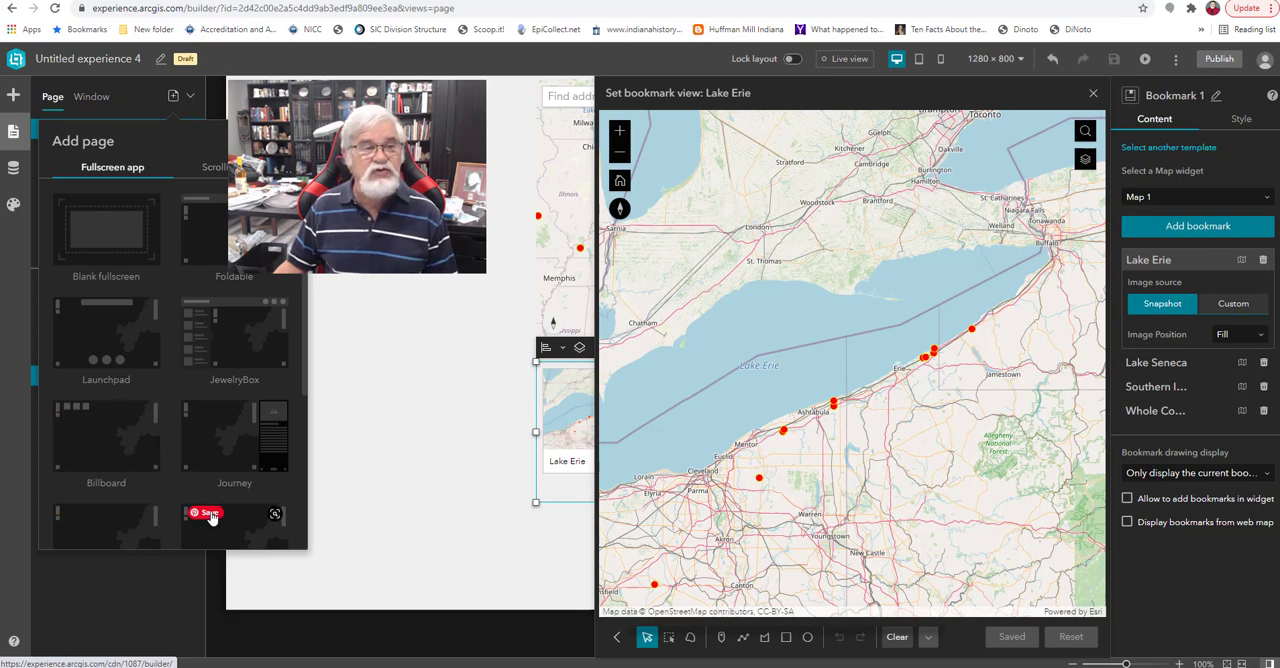
pyautogui.click(111, 605)
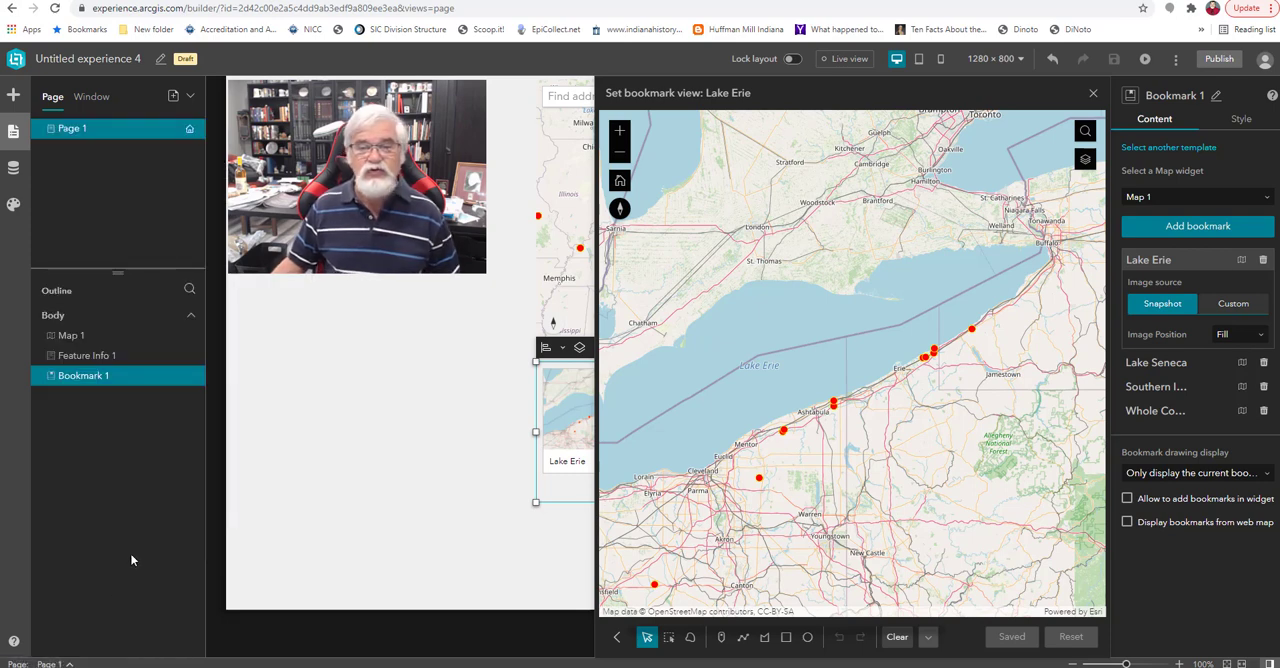